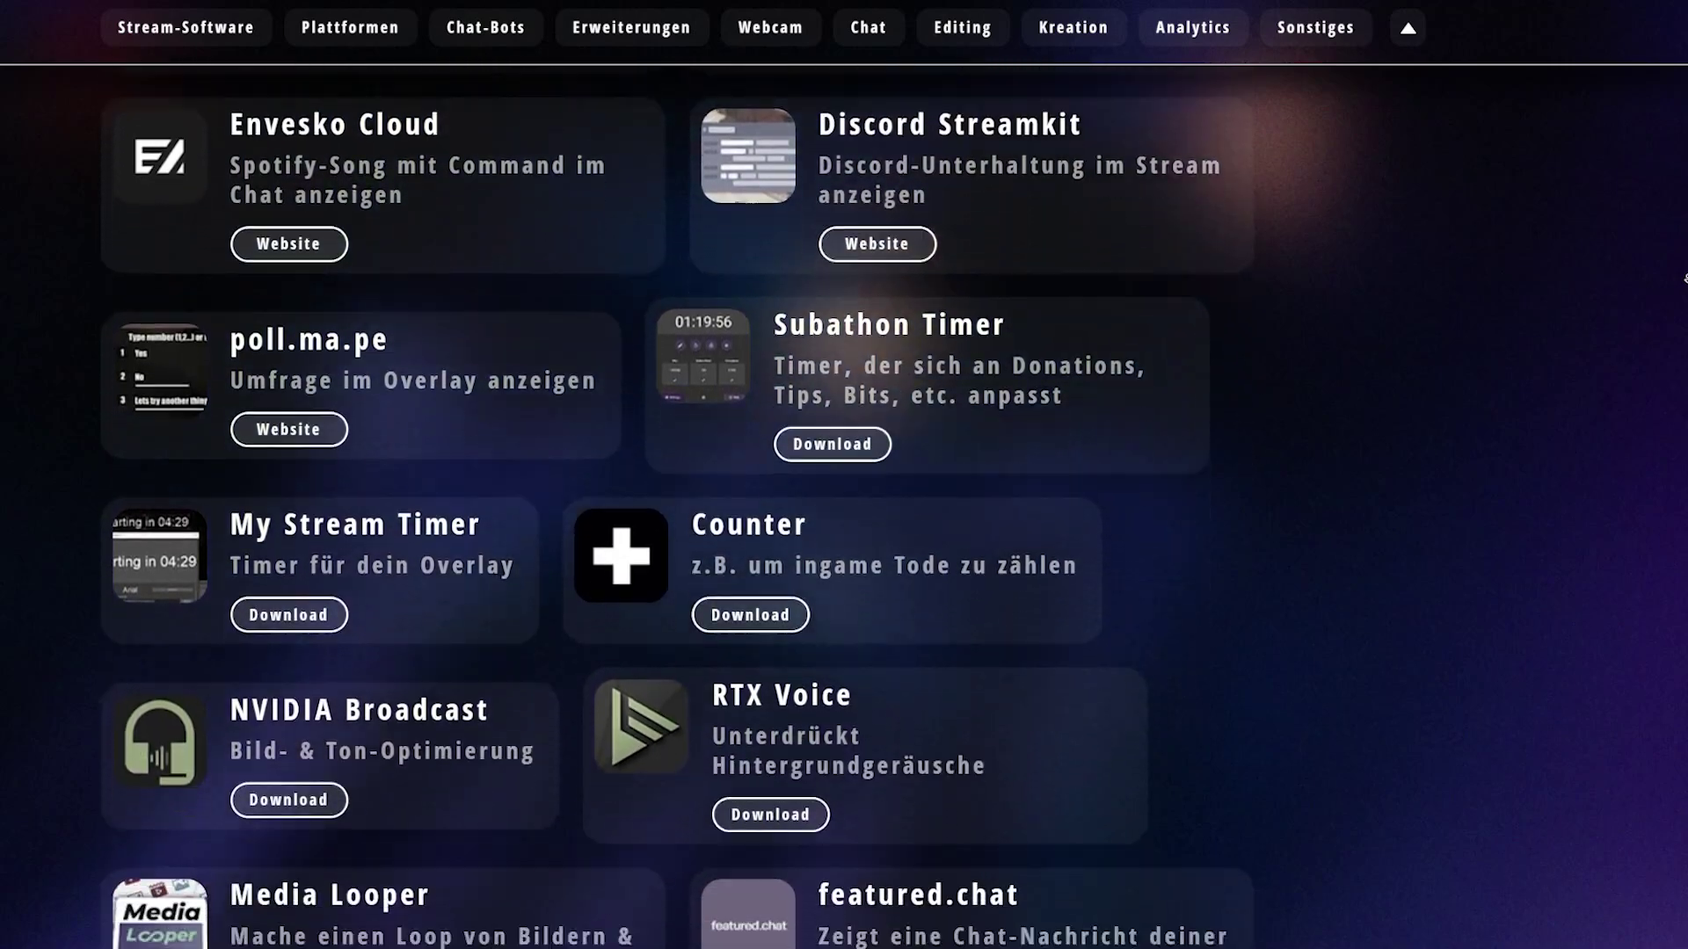
pyautogui.scroll(-8, 1685, 278)
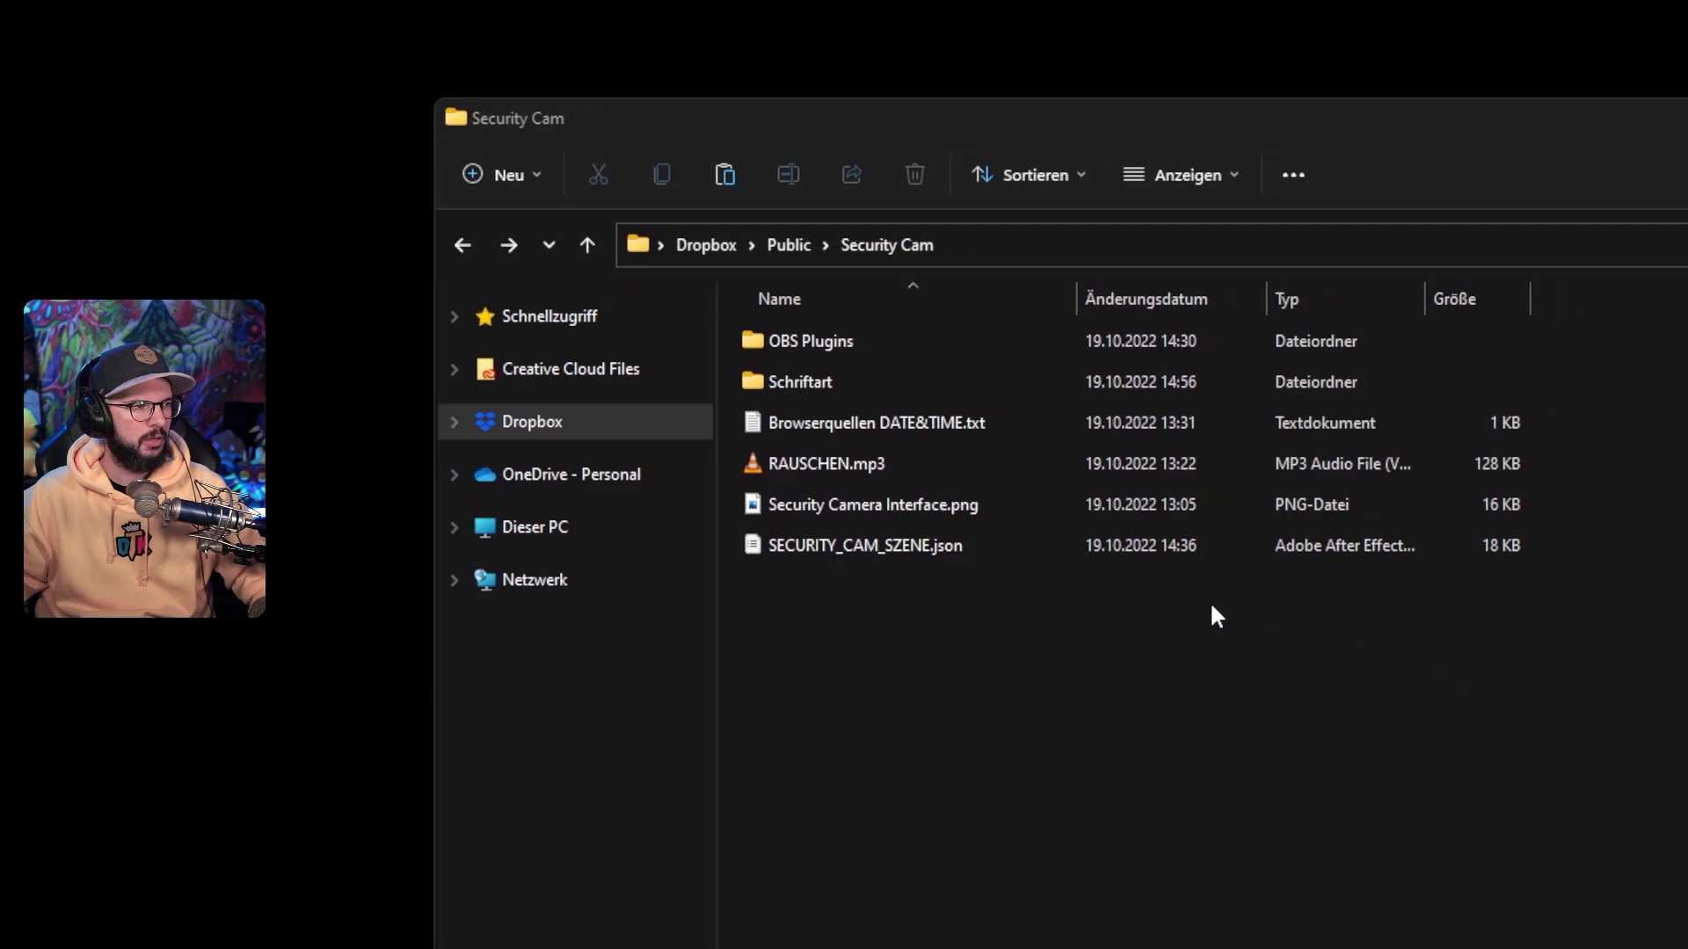
# Install the font VCR_OSD_MONO_1.001.ttf from the Schriftart folder for all users
pyautogui.doubleClick(832, 383)
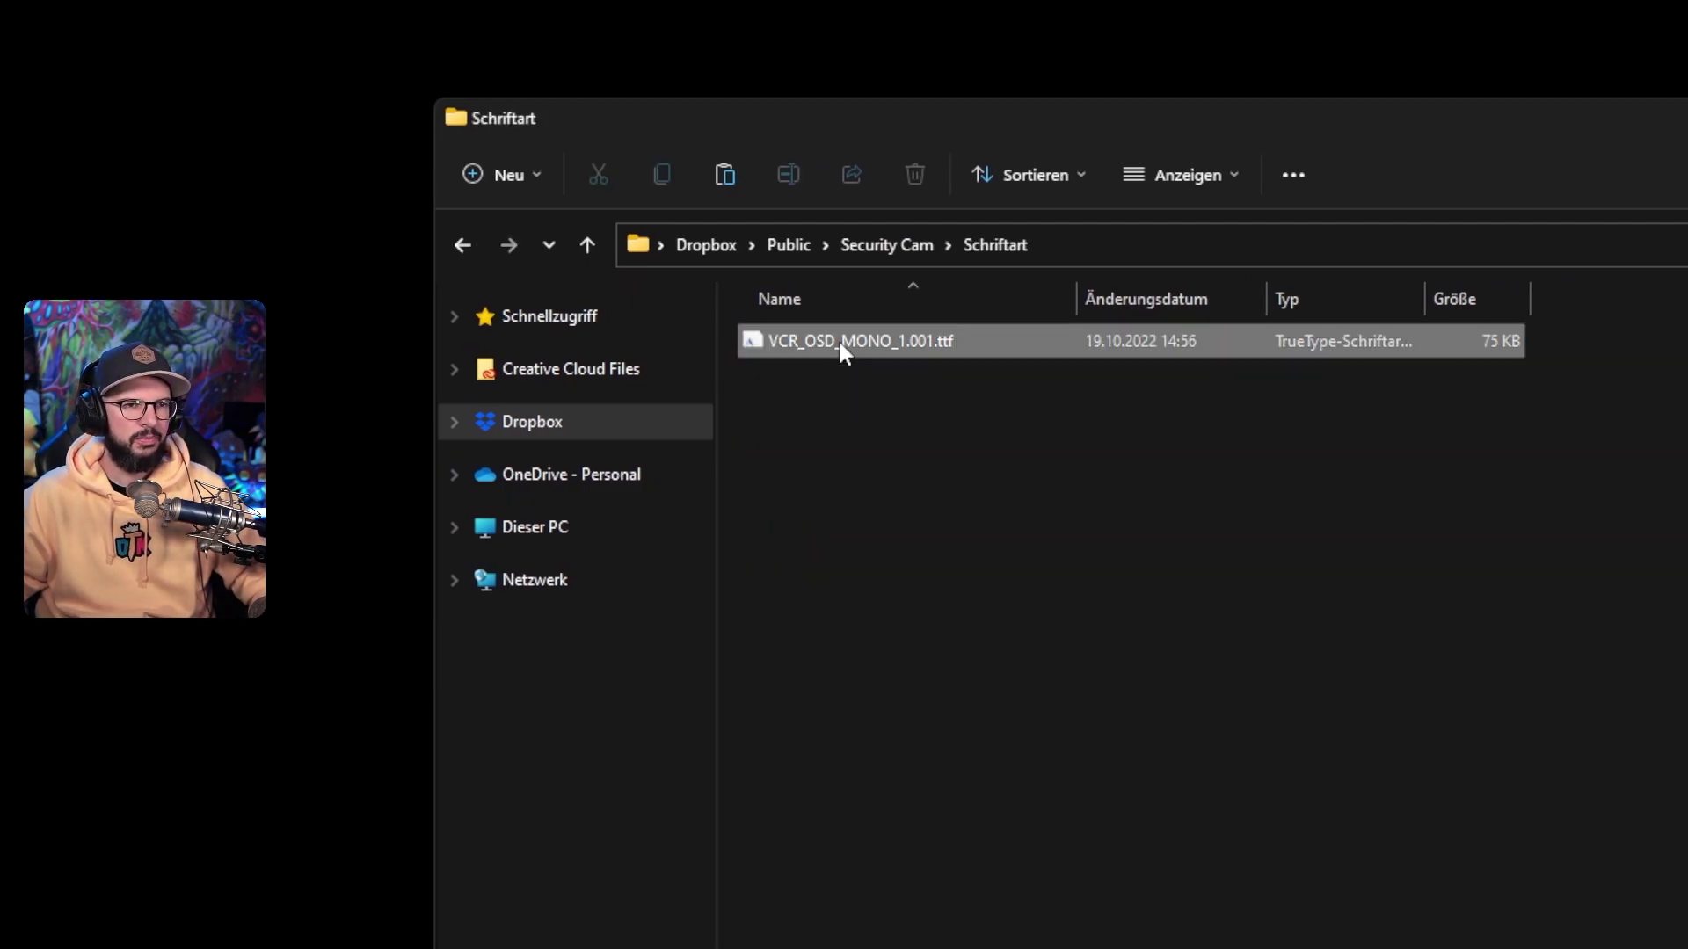
pyautogui.rightClick(837, 340)
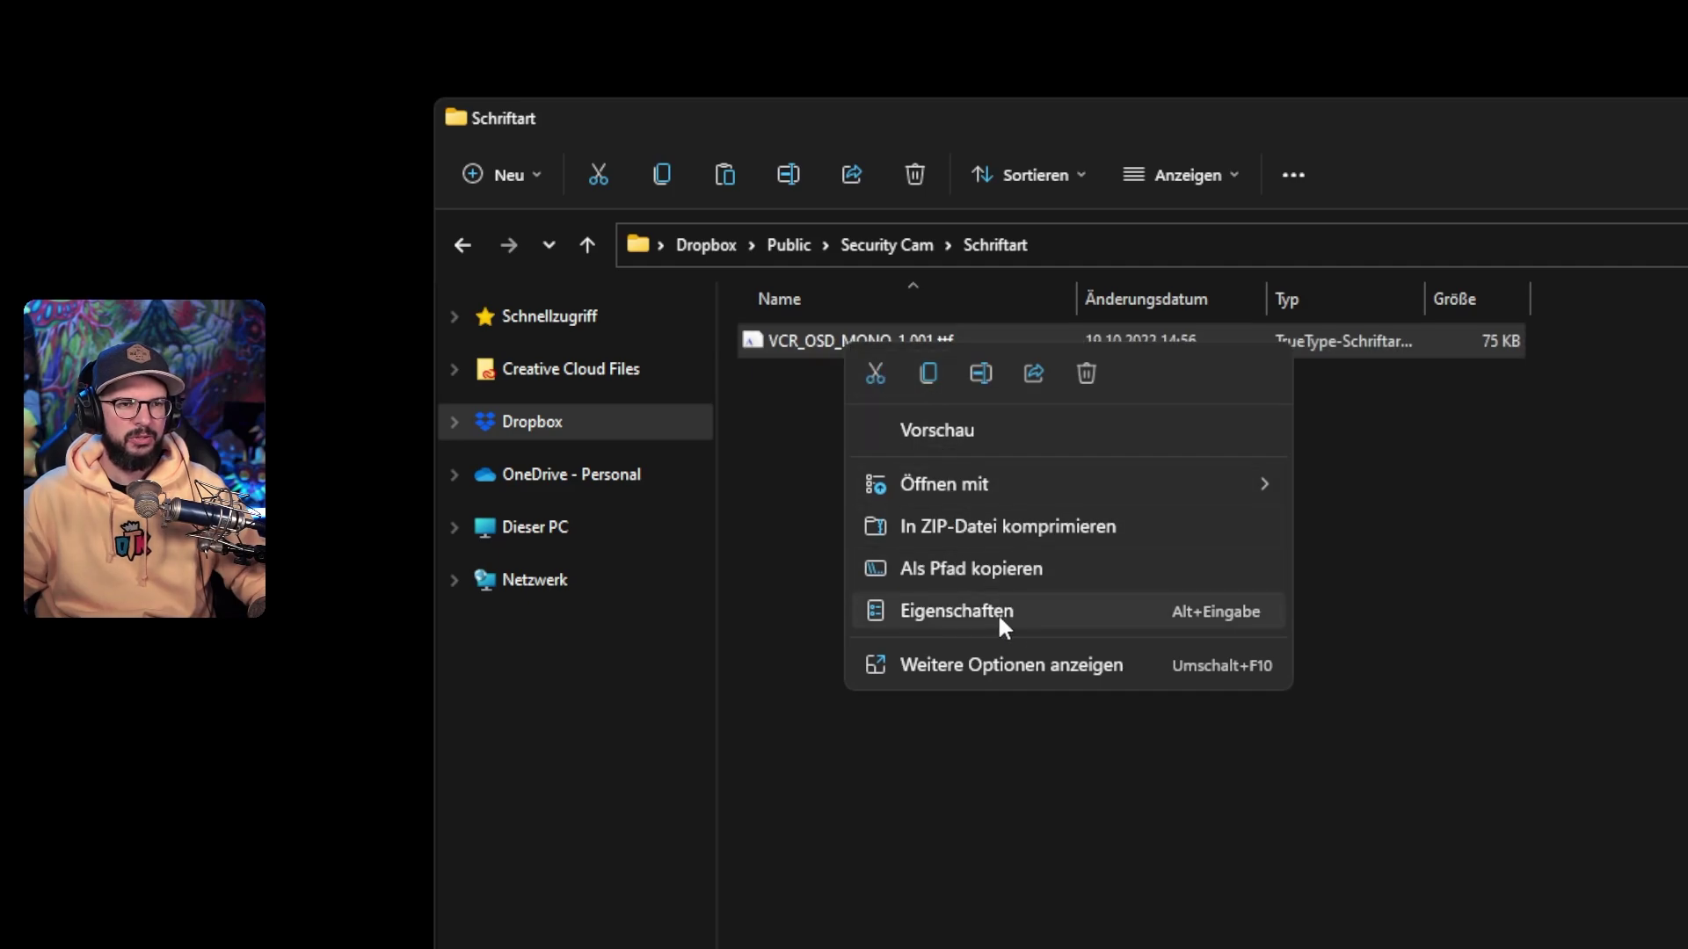
pyautogui.click(1007, 668)
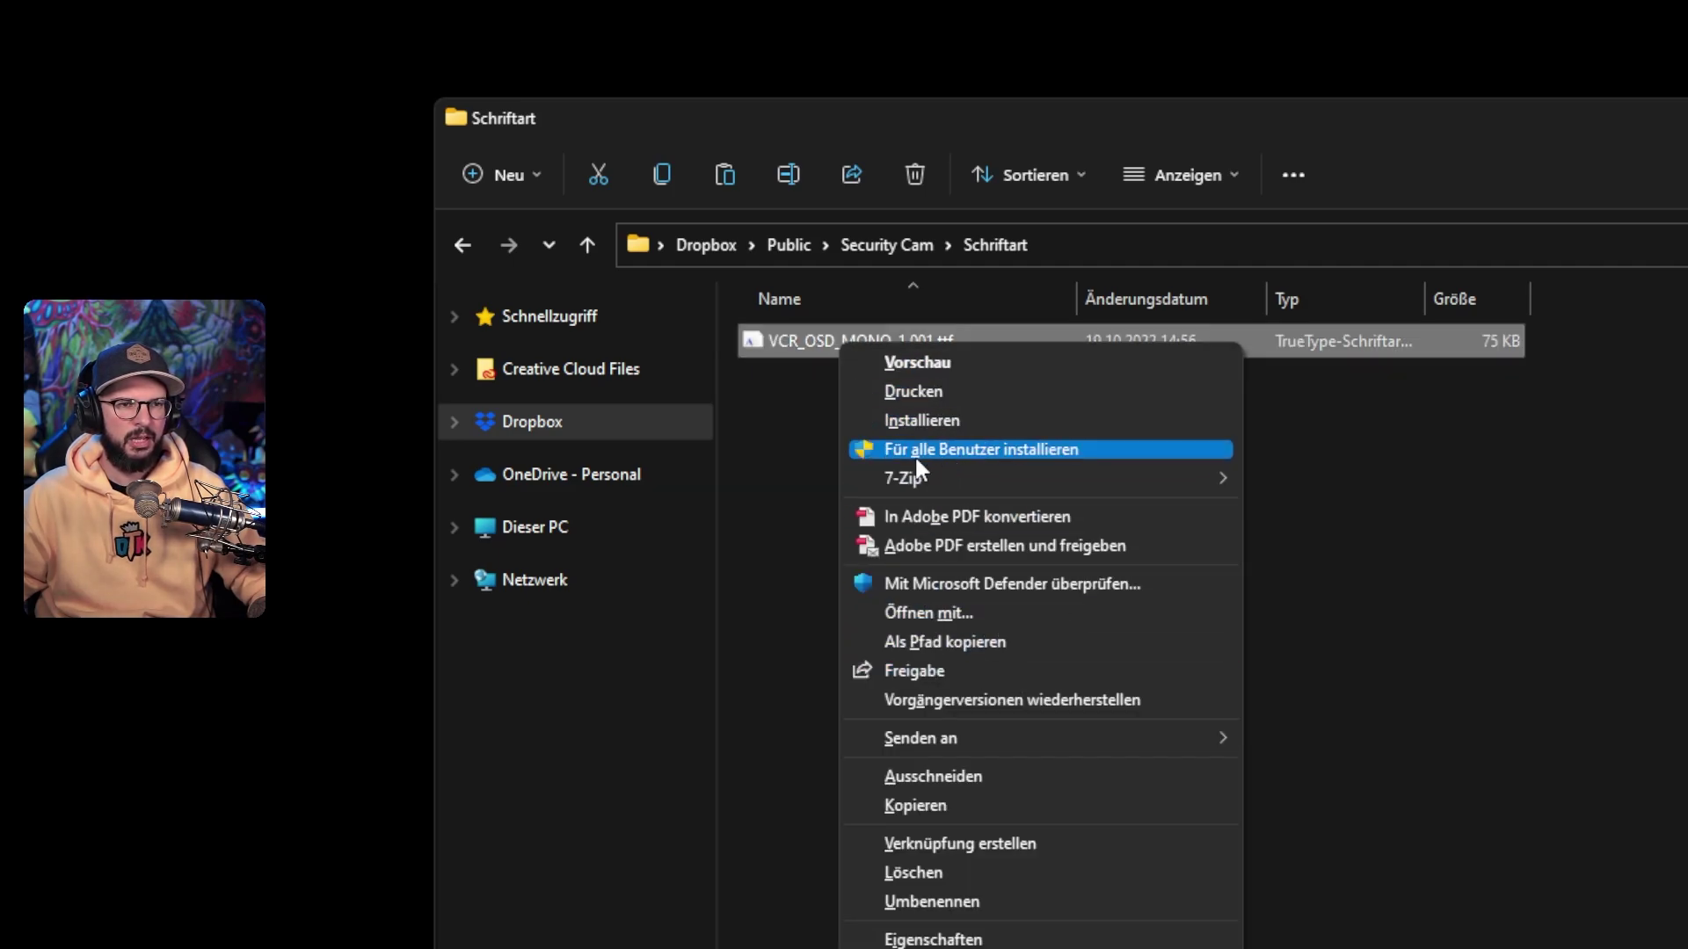
pyautogui.click(993, 450)
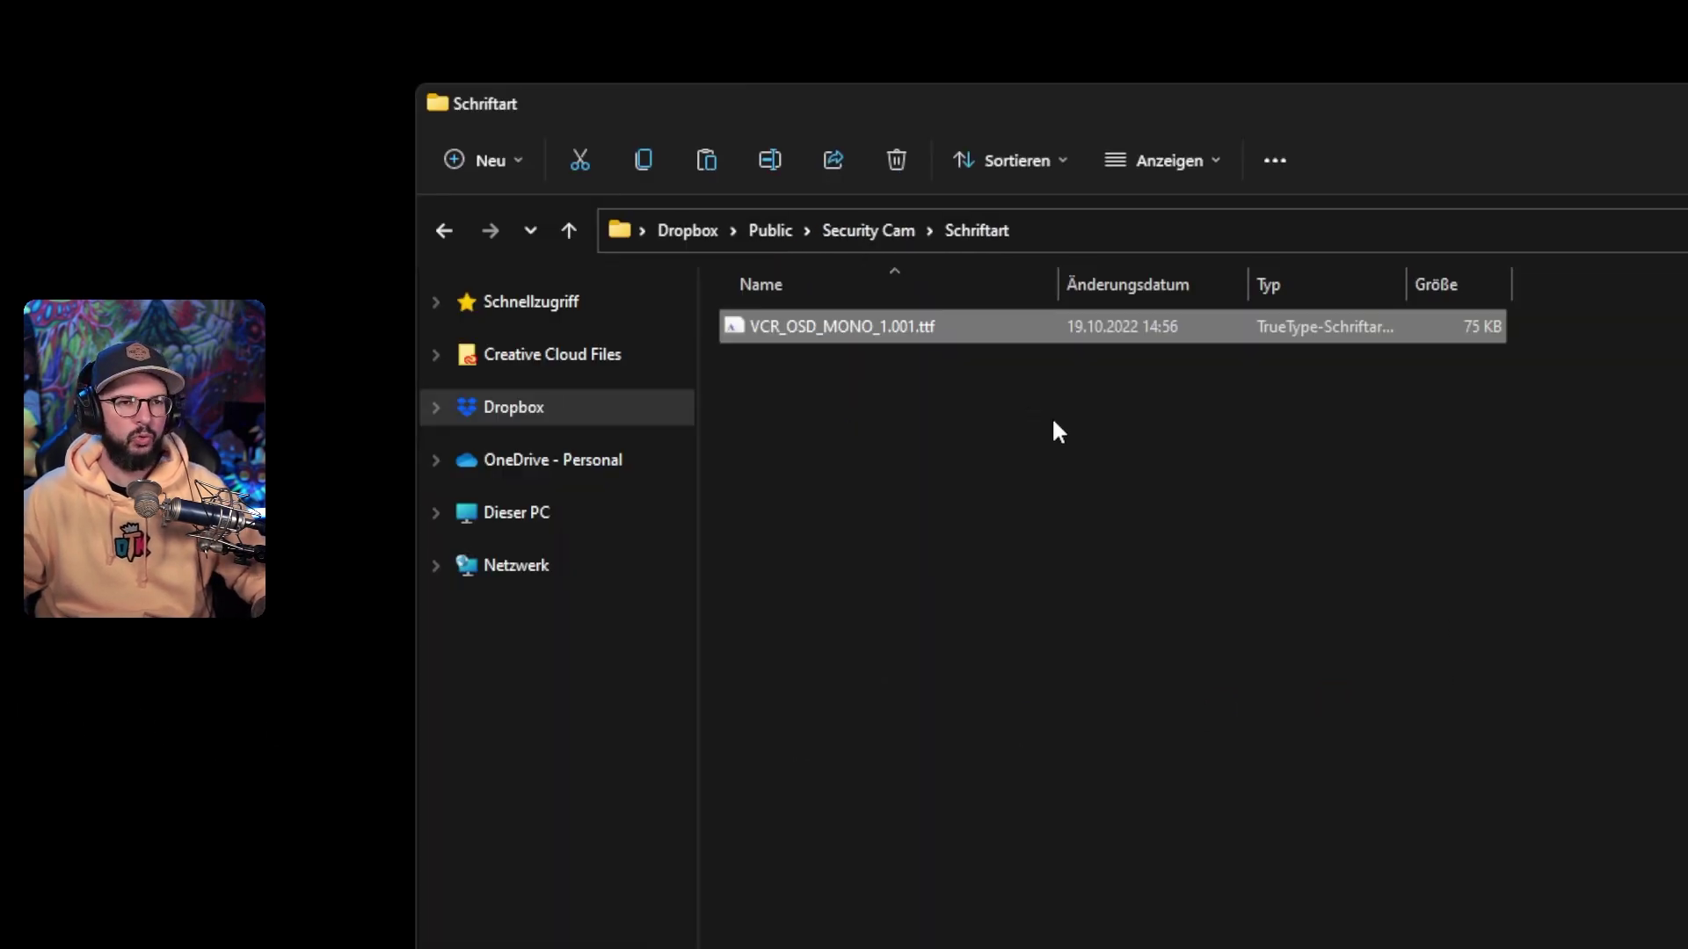
# Copy the data and obs-plugins folders of move-transition-2.7.0-windows from OBS Plugins into the OBS-Studio-28.0.3-Full-x64 folder
pyautogui.press('BackSpace')
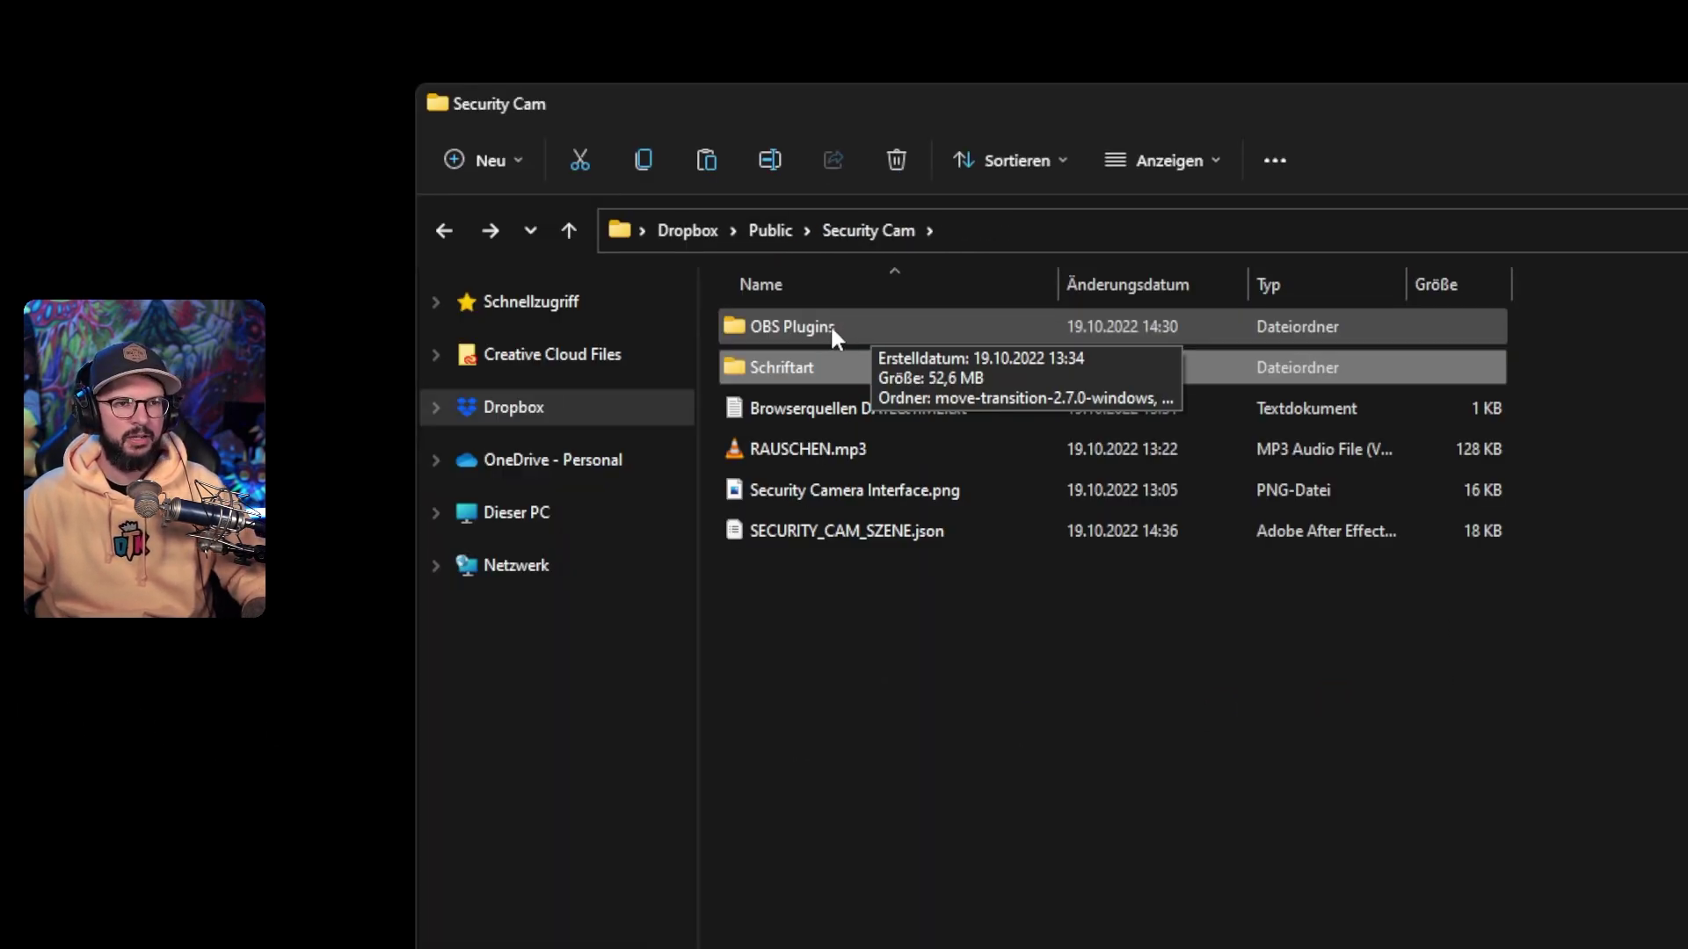
pyautogui.doubleClick(832, 329)
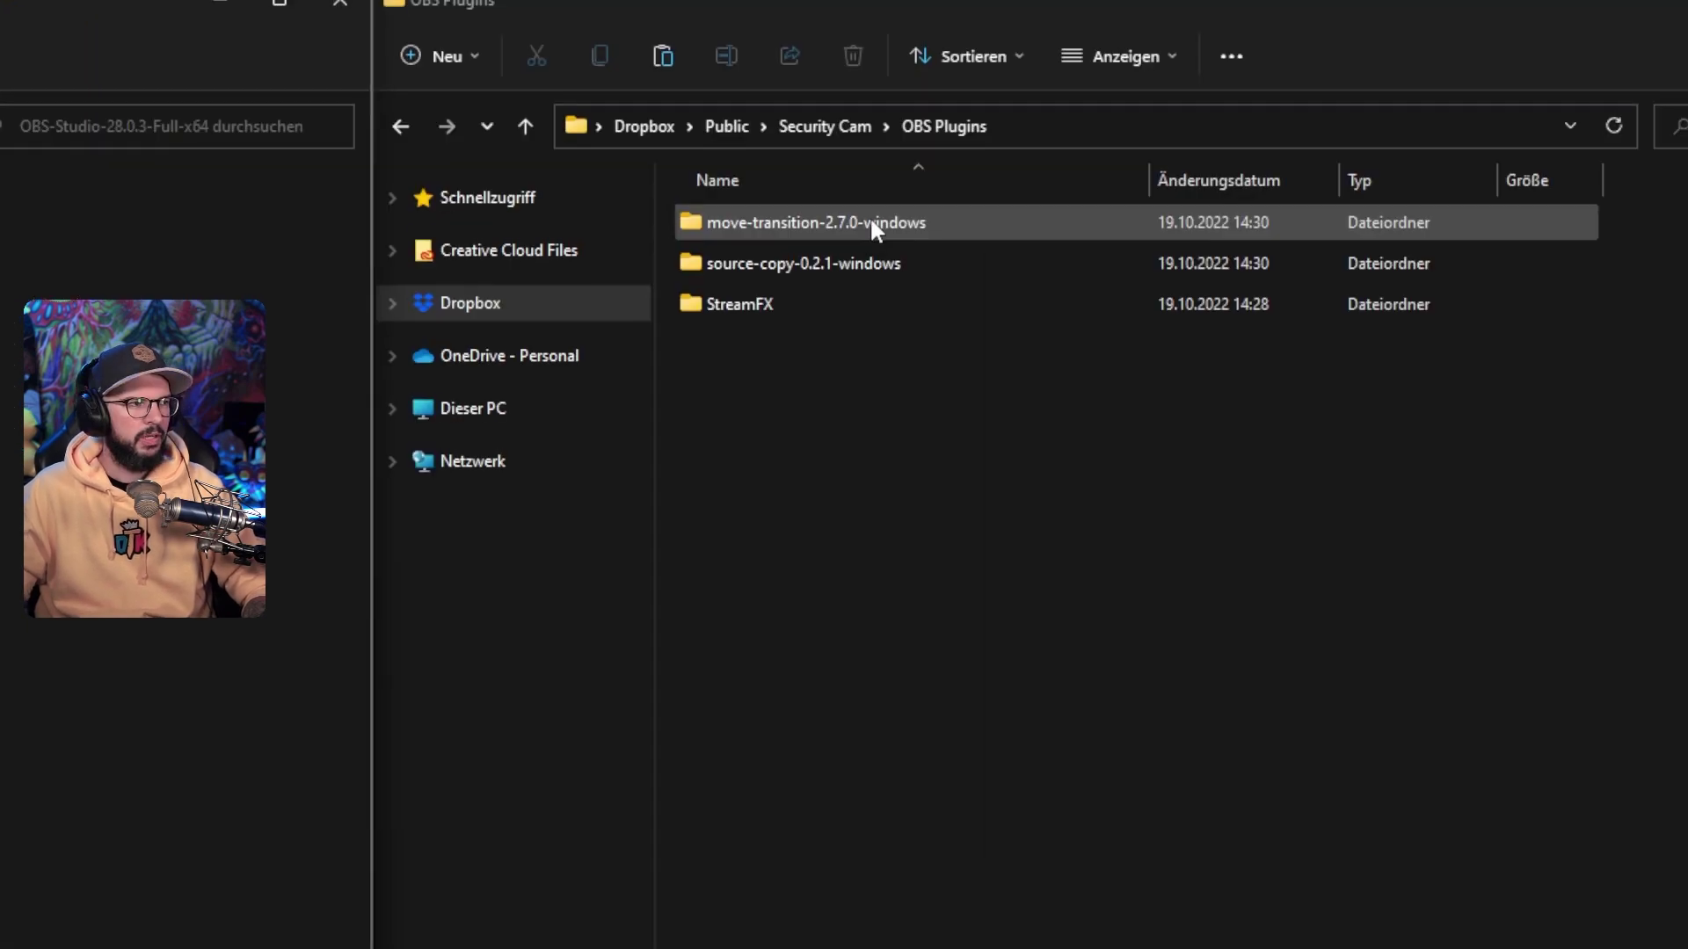
pyautogui.doubleClick(837, 220)
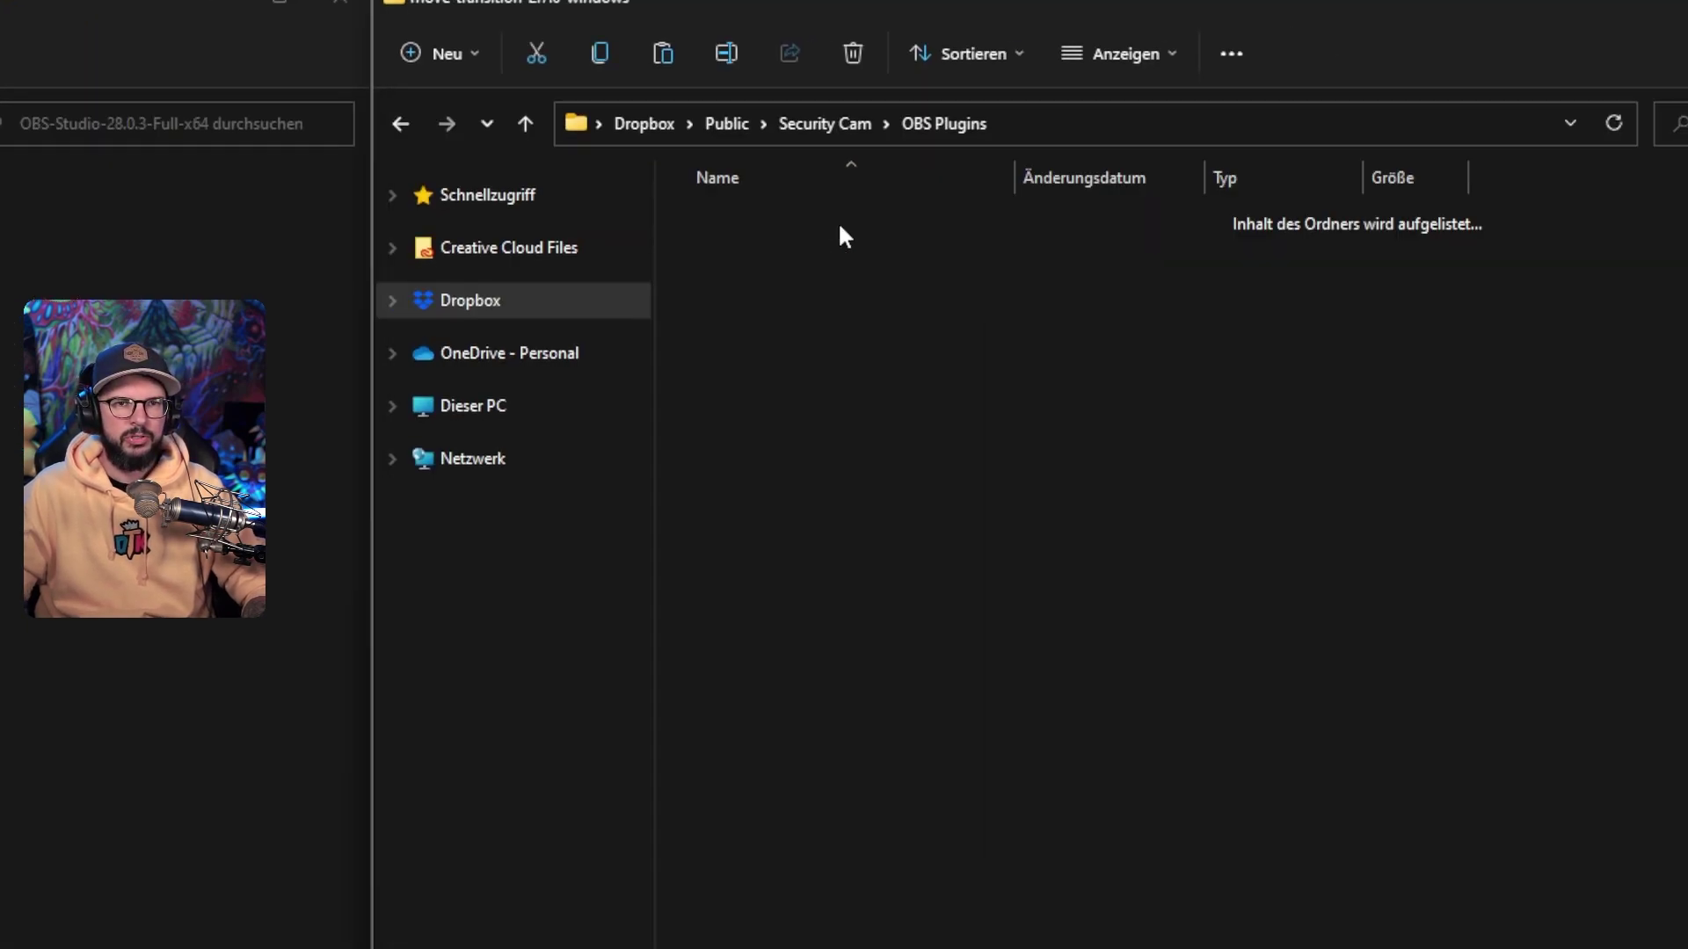
pyautogui.moveTo(846, 351); pyautogui.dragTo(723, 216)
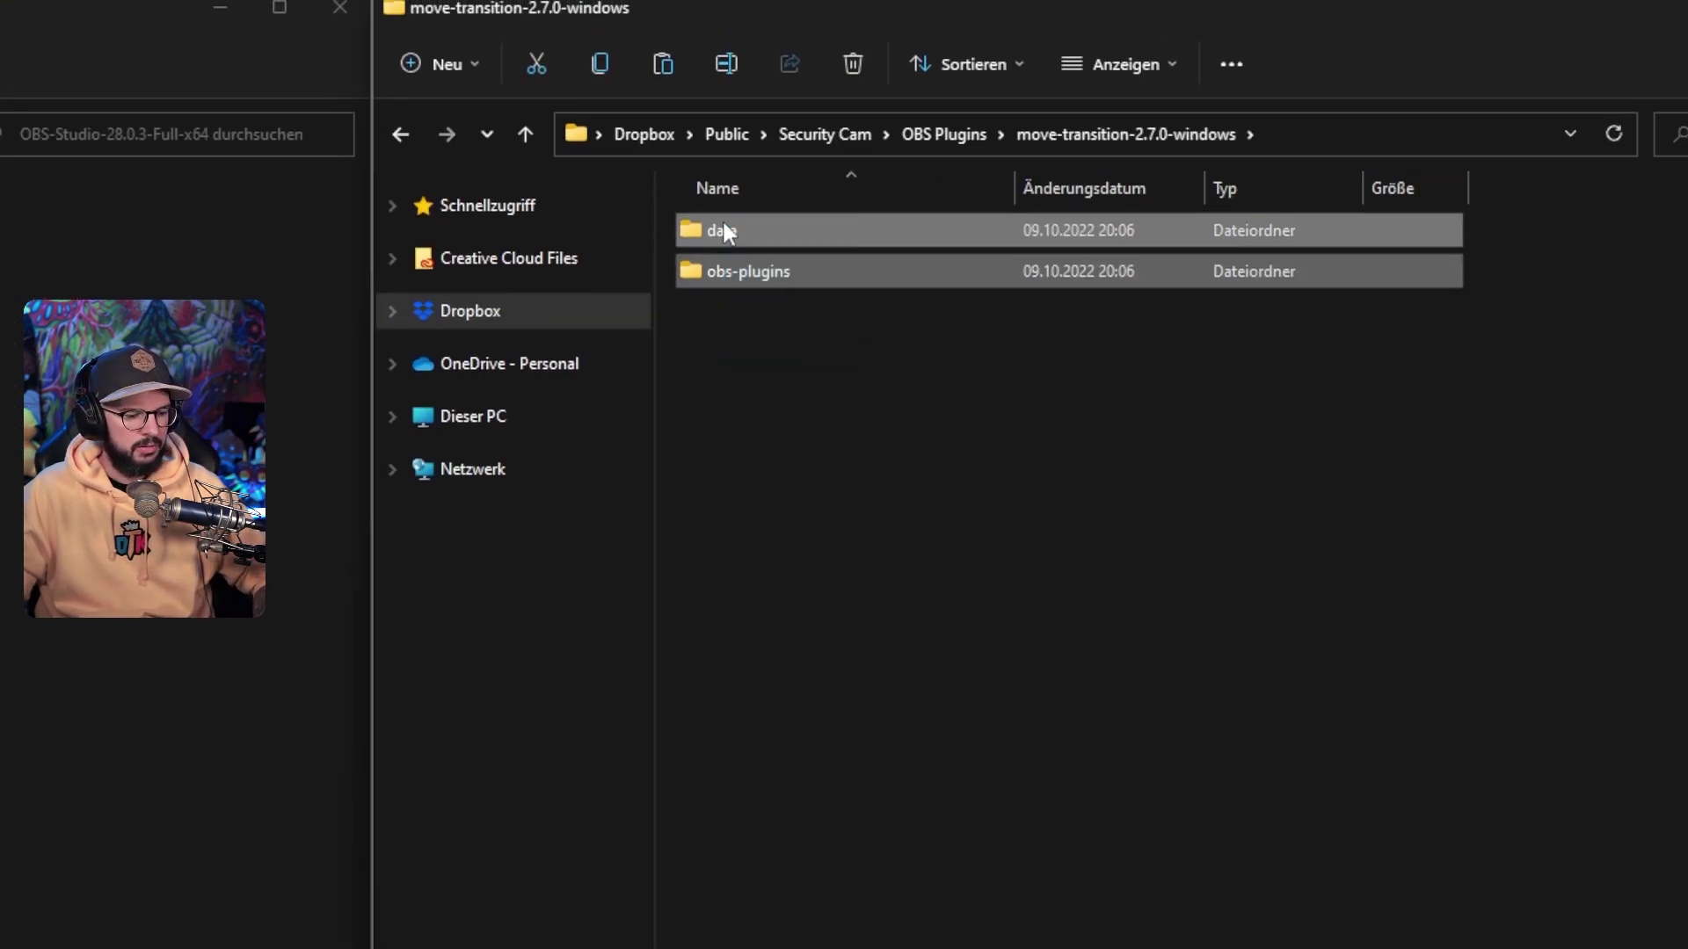
pyautogui.rightClick(726, 229)
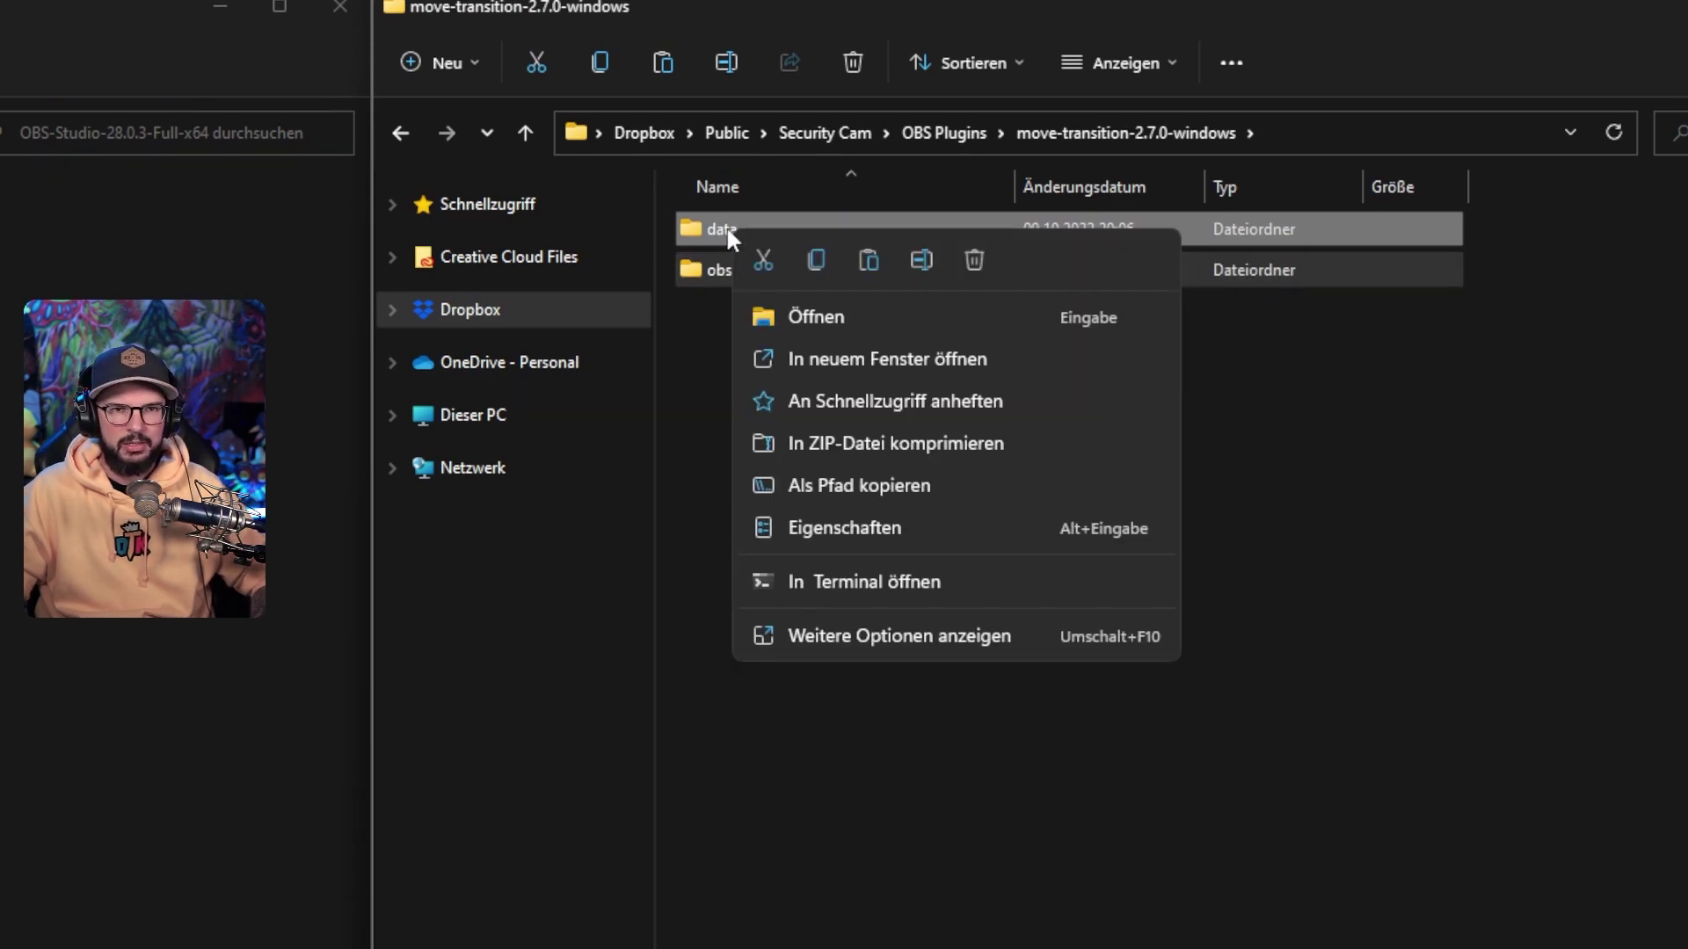
pyautogui.click(956, 751)
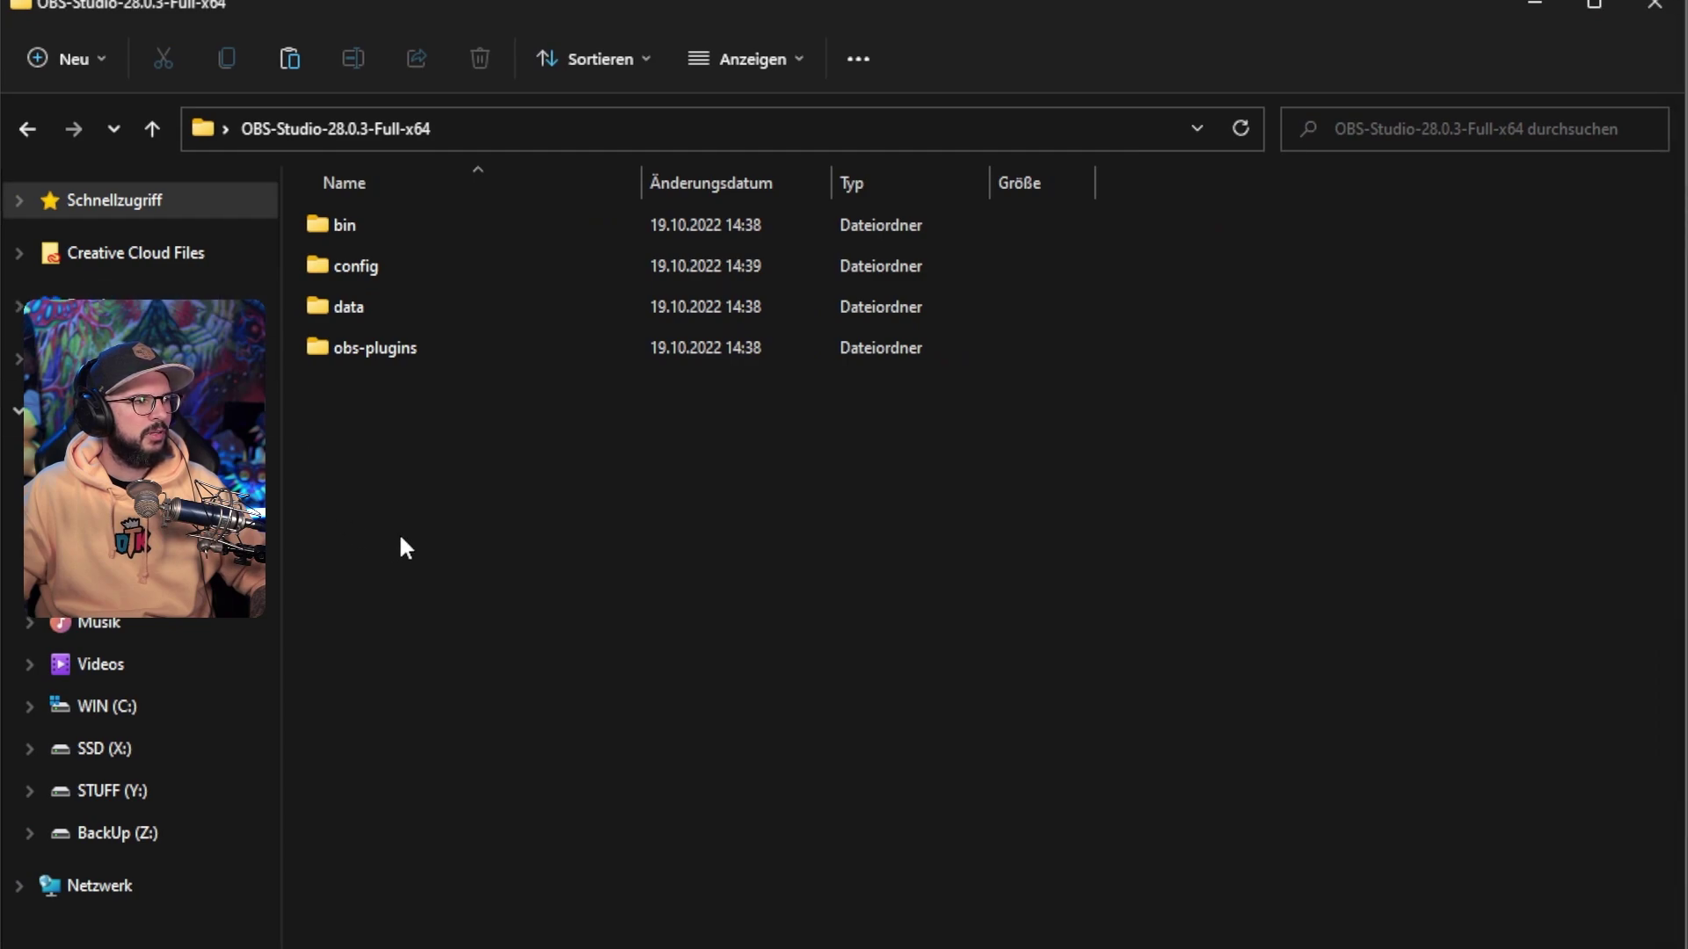
pyautogui.hotkey('ctrl', 'v')
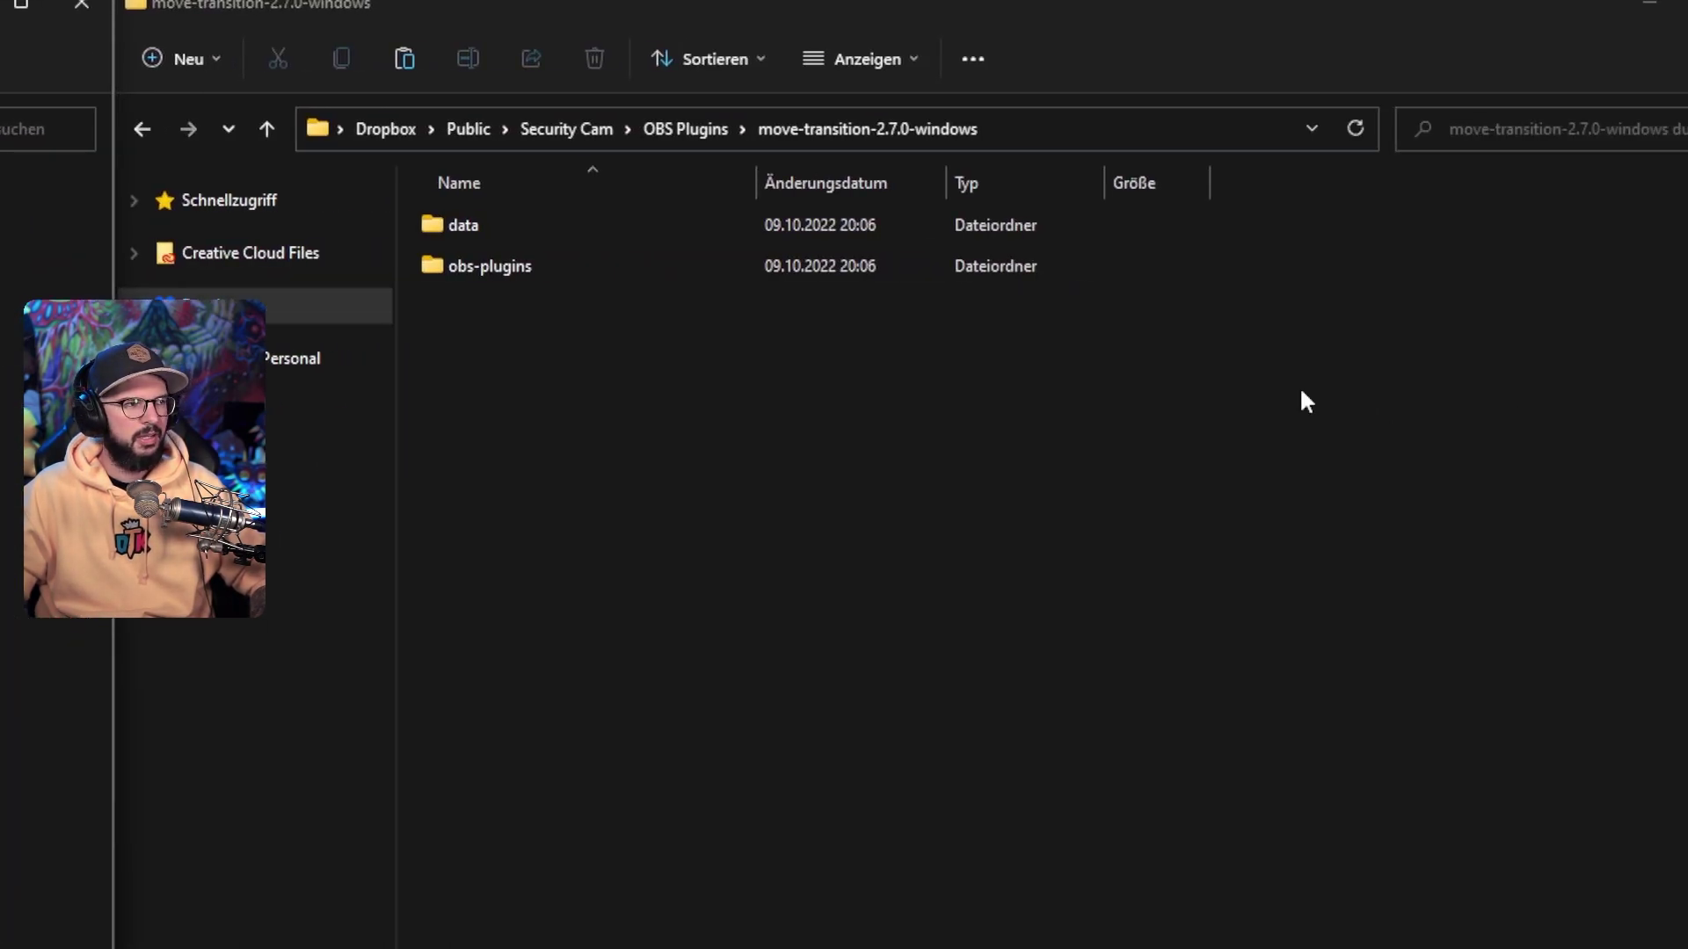
# Copy the data and obs-plugins folders of source-copy-0.2.1-windows into the OBS-Studio-28.0.3-Full-x64 folder
pyautogui.hotkey('alt', 'Up')
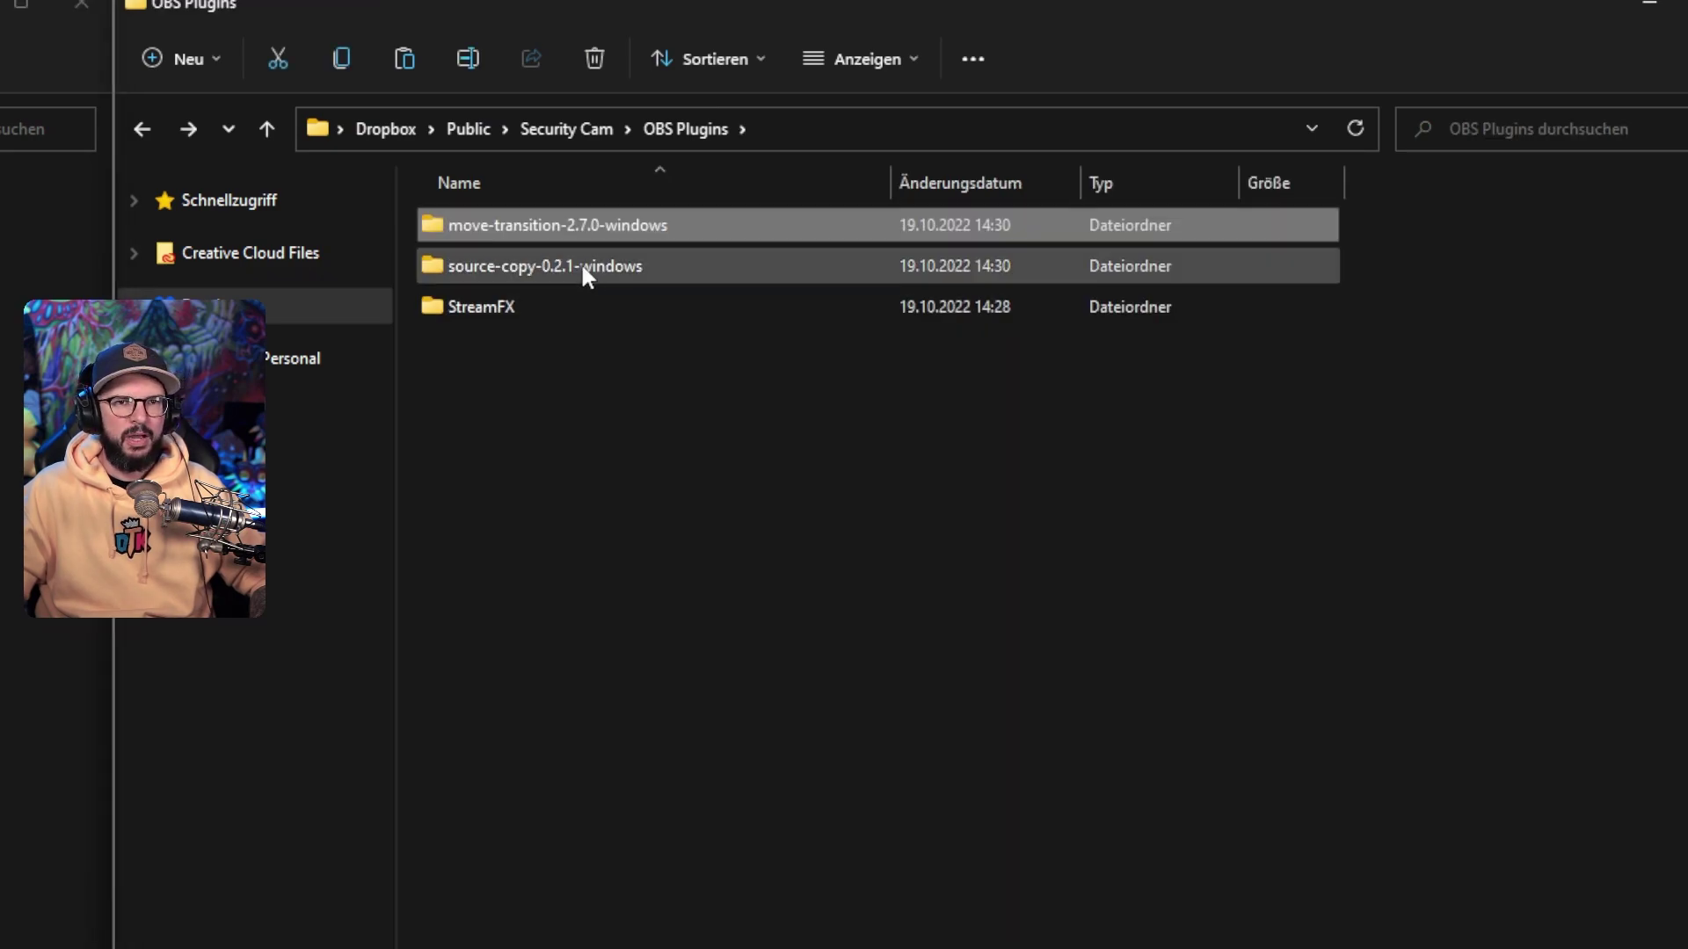
pyautogui.click(577, 272)
pyautogui.doubleClick(577, 273)
pyautogui.hotkey('alt', 'Up')
pyautogui.doubleClick(509, 272)
pyautogui.moveTo(531, 385); pyautogui.dragTo(450, 227)
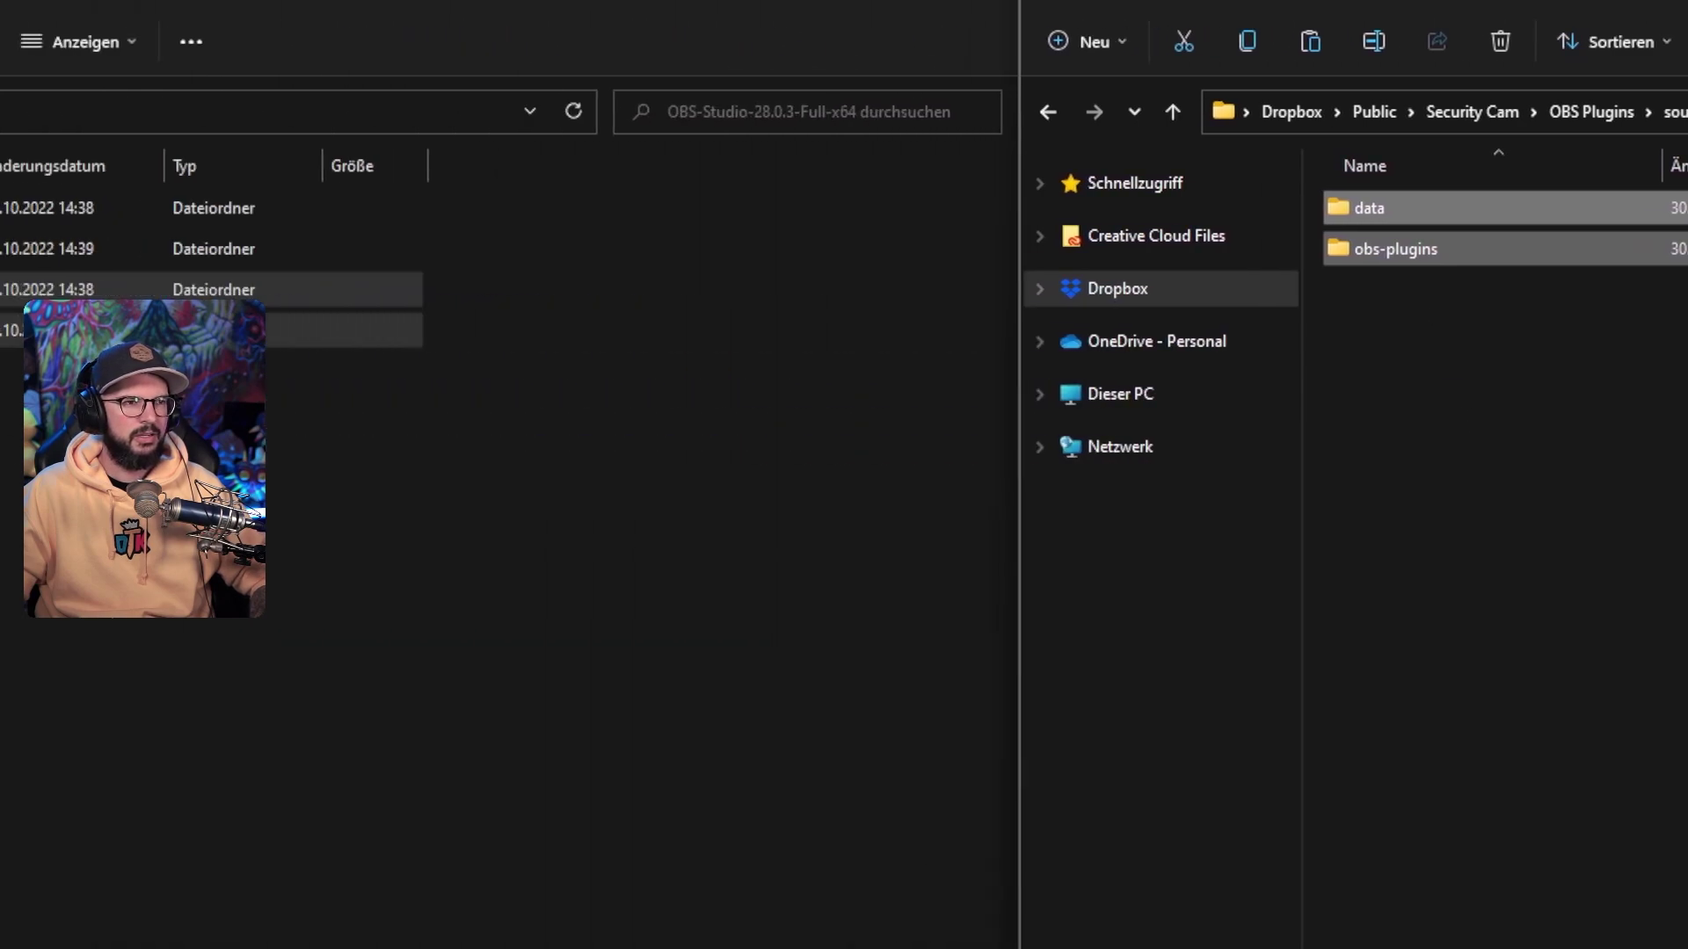
pyautogui.click(253, 517)
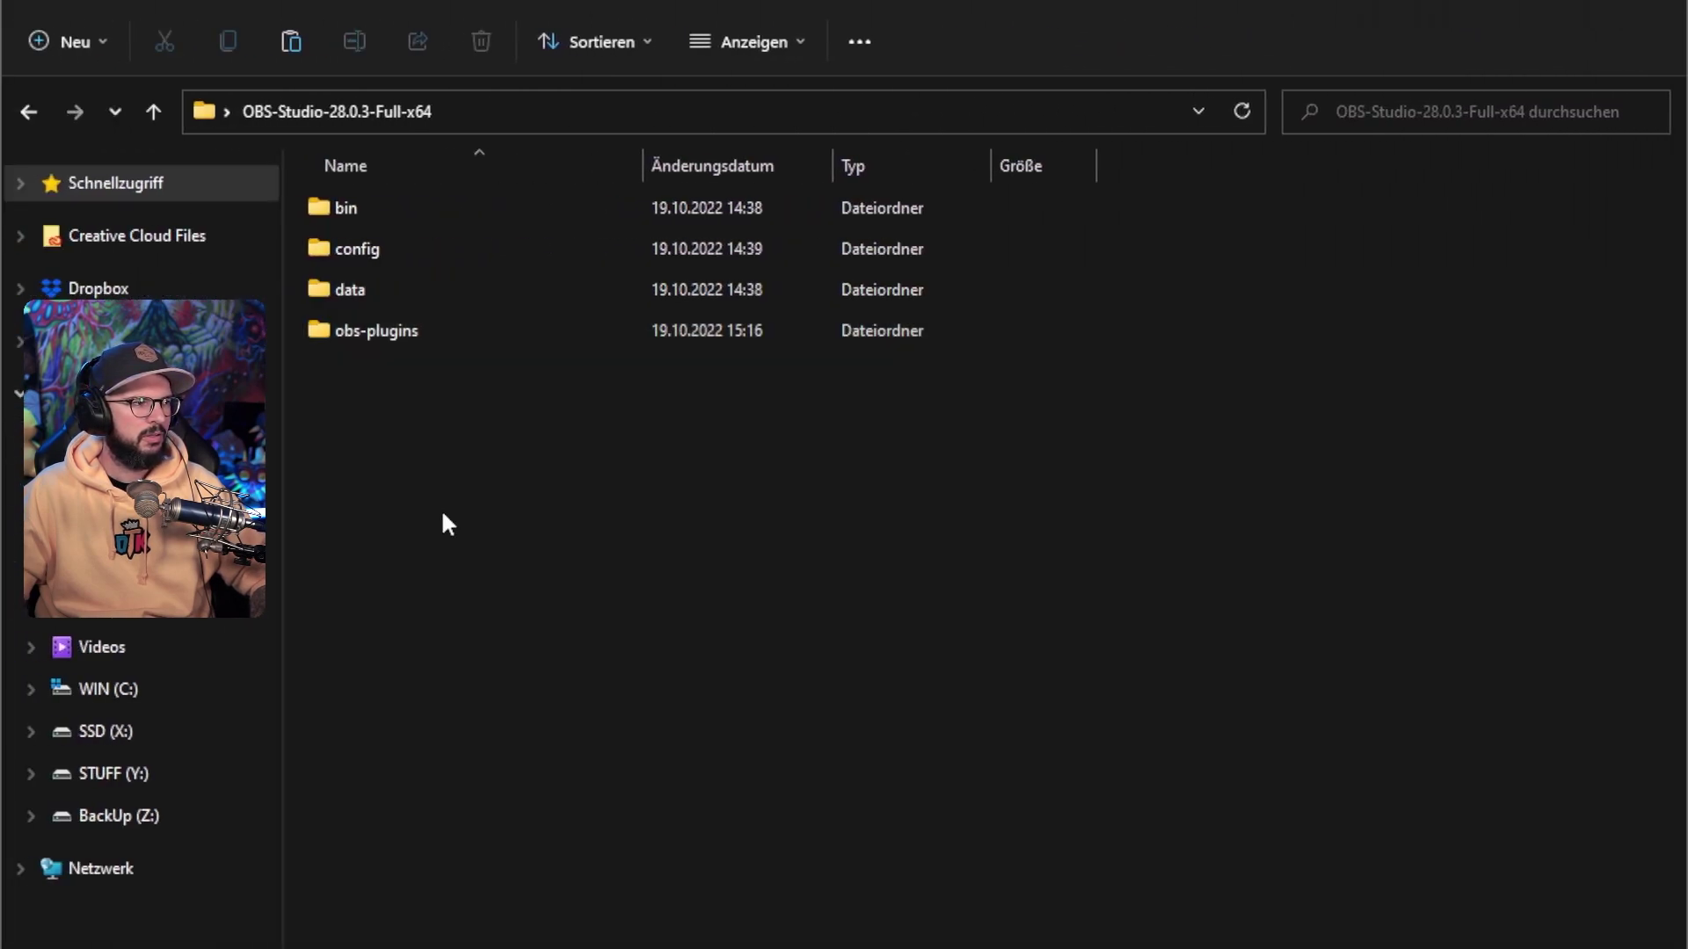
pyautogui.hotkey('shift', 'Down')
pyautogui.click(450, 517)
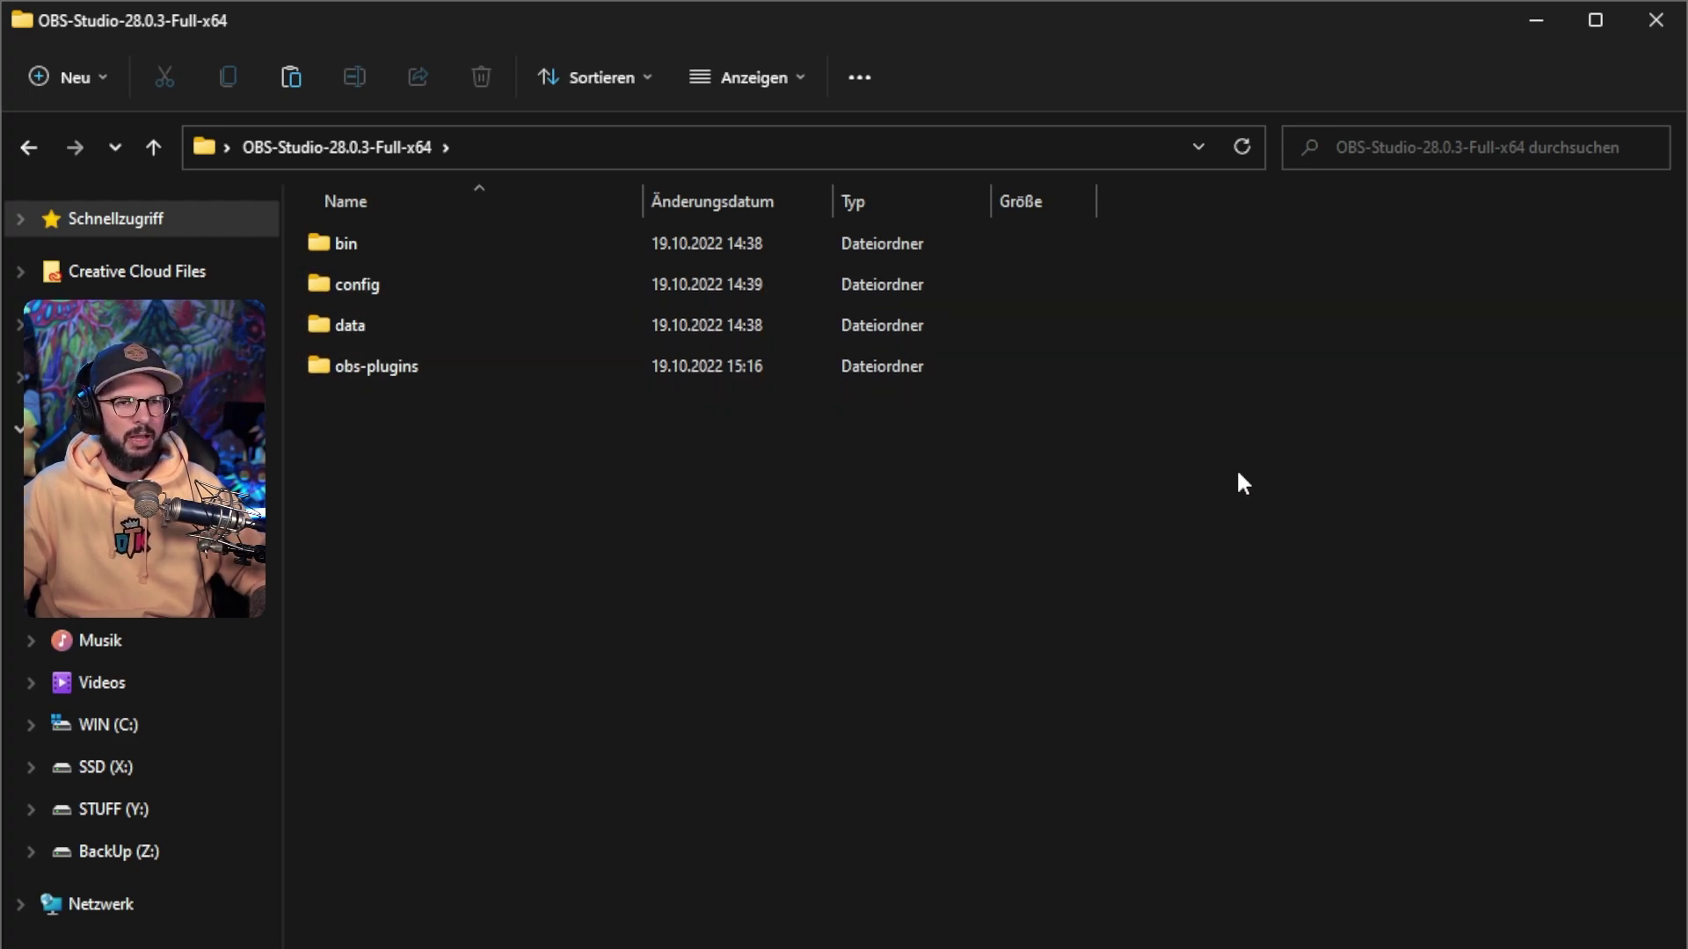
# Copy the contents of the StreamFX plugin folder into the OBS-Studio-28.0.3-Full-x64 folder
pyautogui.hotkey('alt', 'Left')
pyautogui.doubleClick(1282, 334)
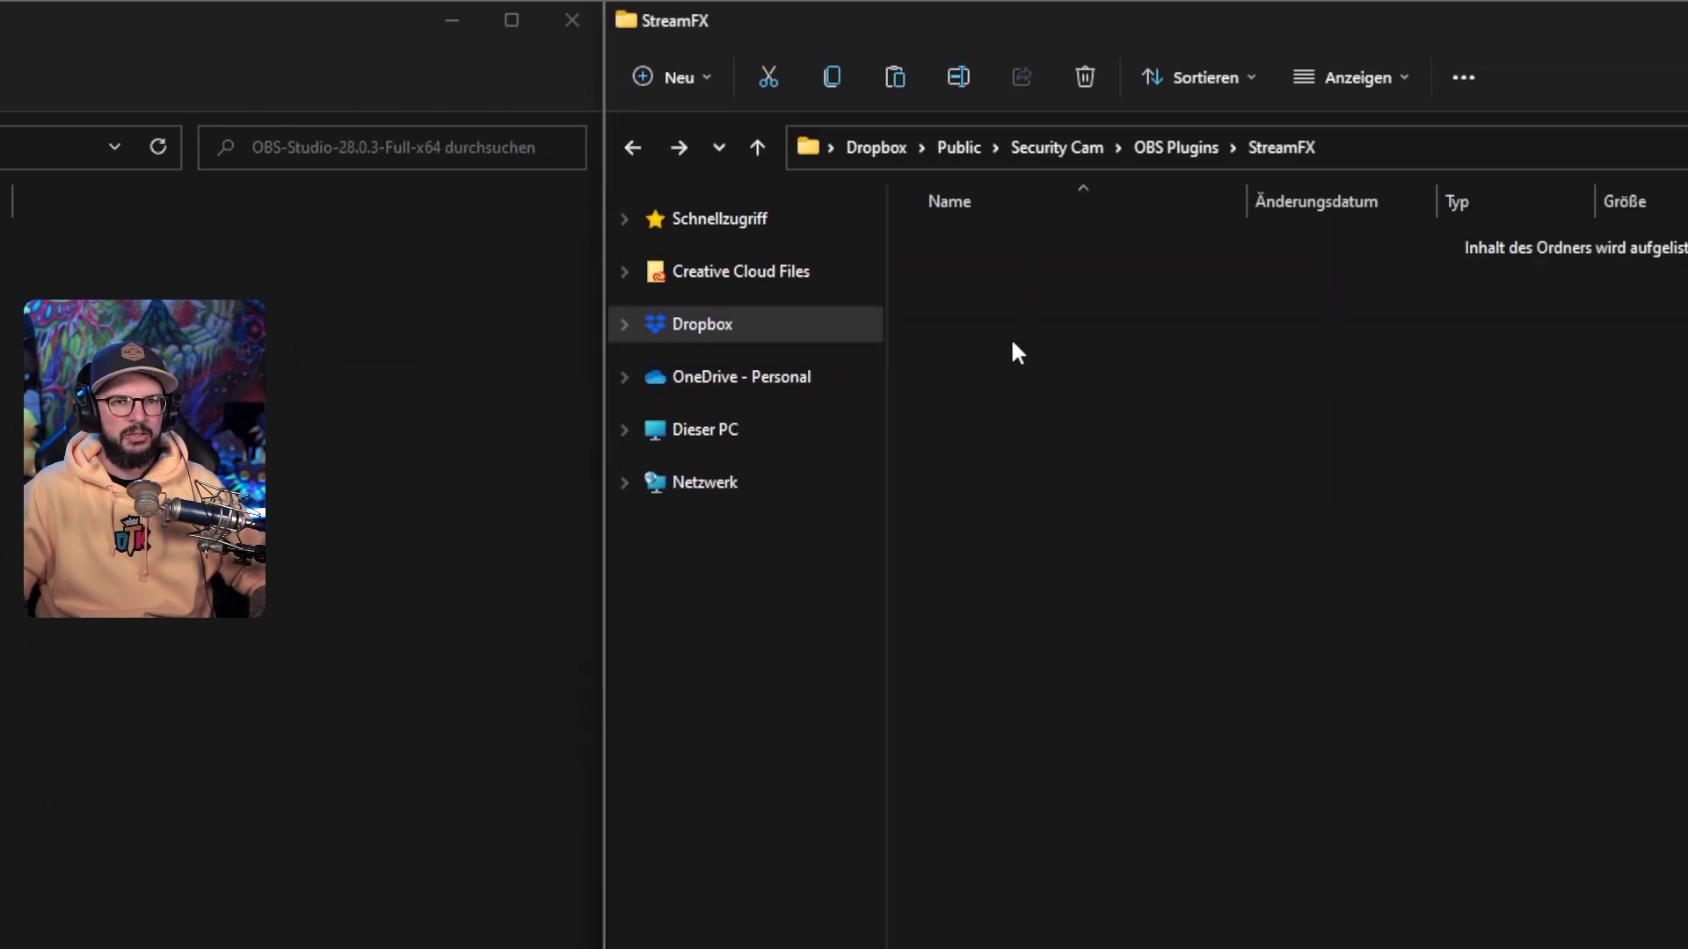
pyautogui.moveTo(1055, 473); pyautogui.dragTo(961, 234)
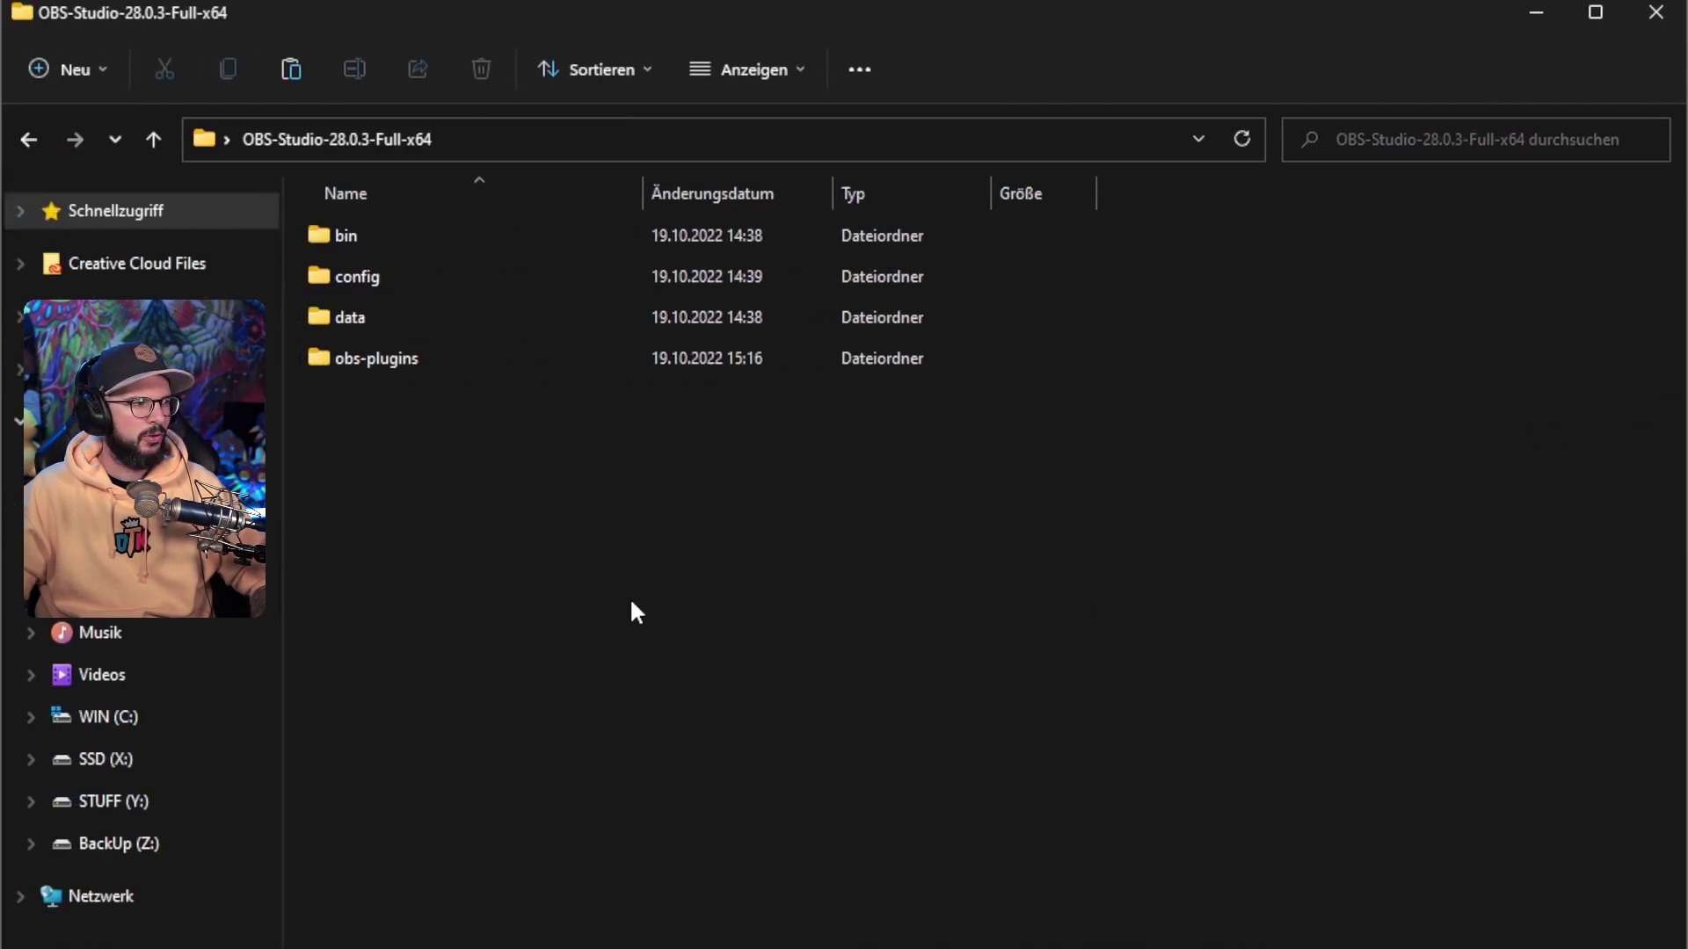
pyautogui.hotkey('ctrl', 'v')
pyautogui.click(559, 514)
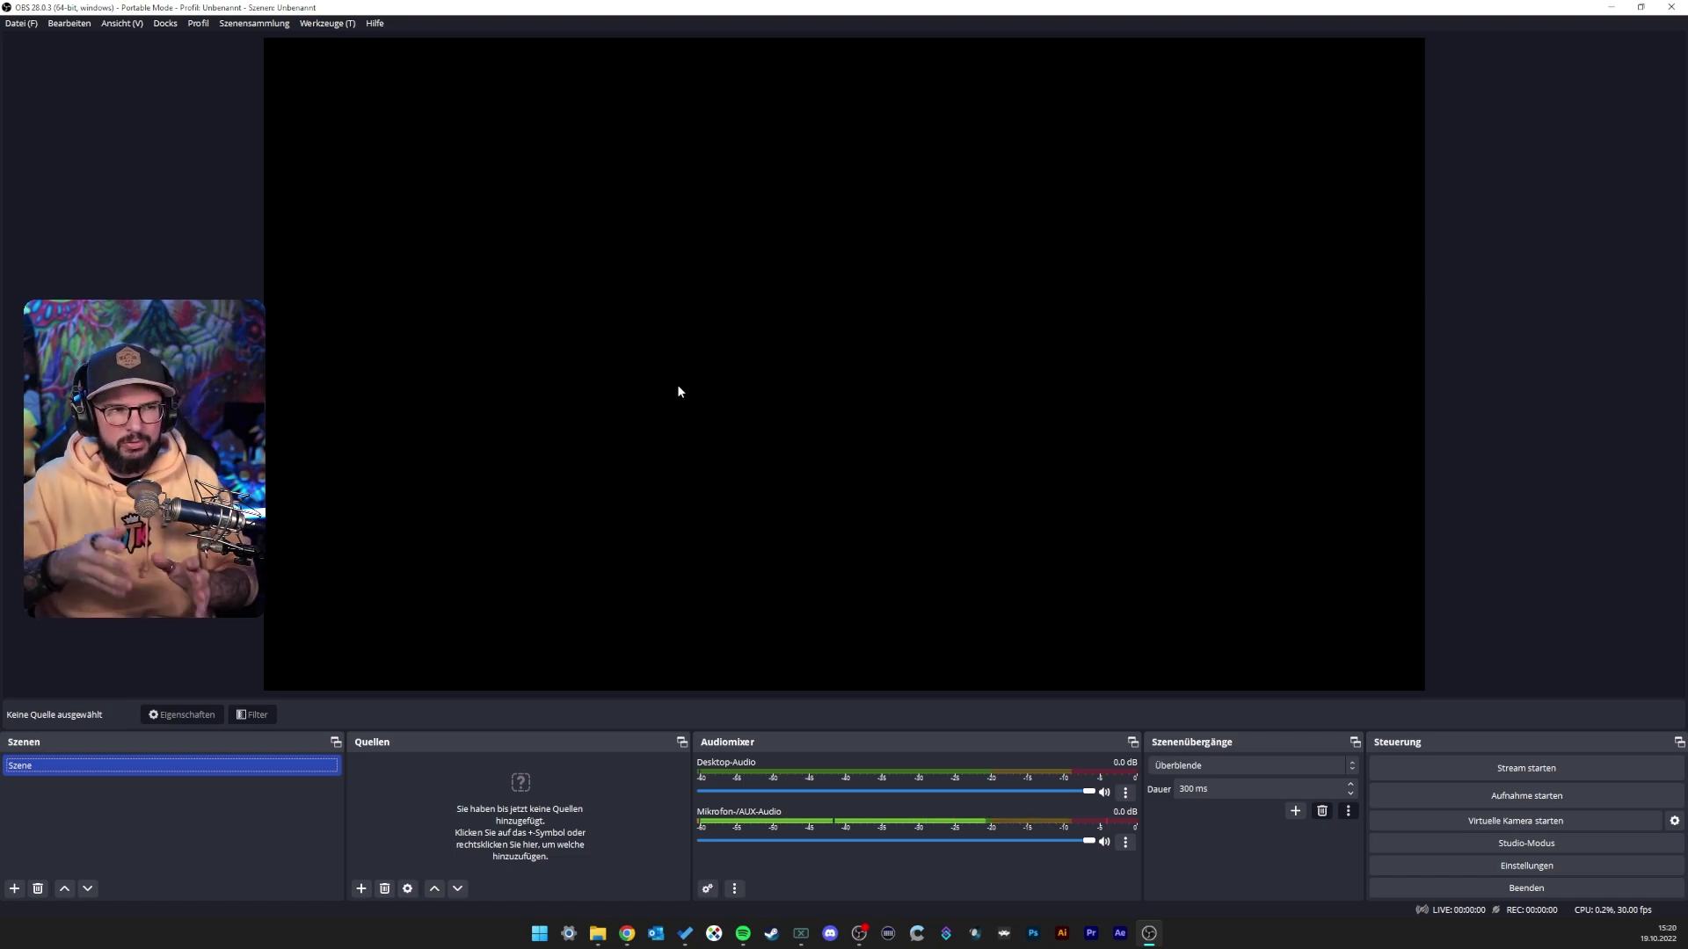
# In OBS, import SECURITY_CAM_SZENE.json from the Security Cam folder, allowing automatic collection search, and switch to the SECURITY CAM scene collection
pyautogui.click(516, 350)
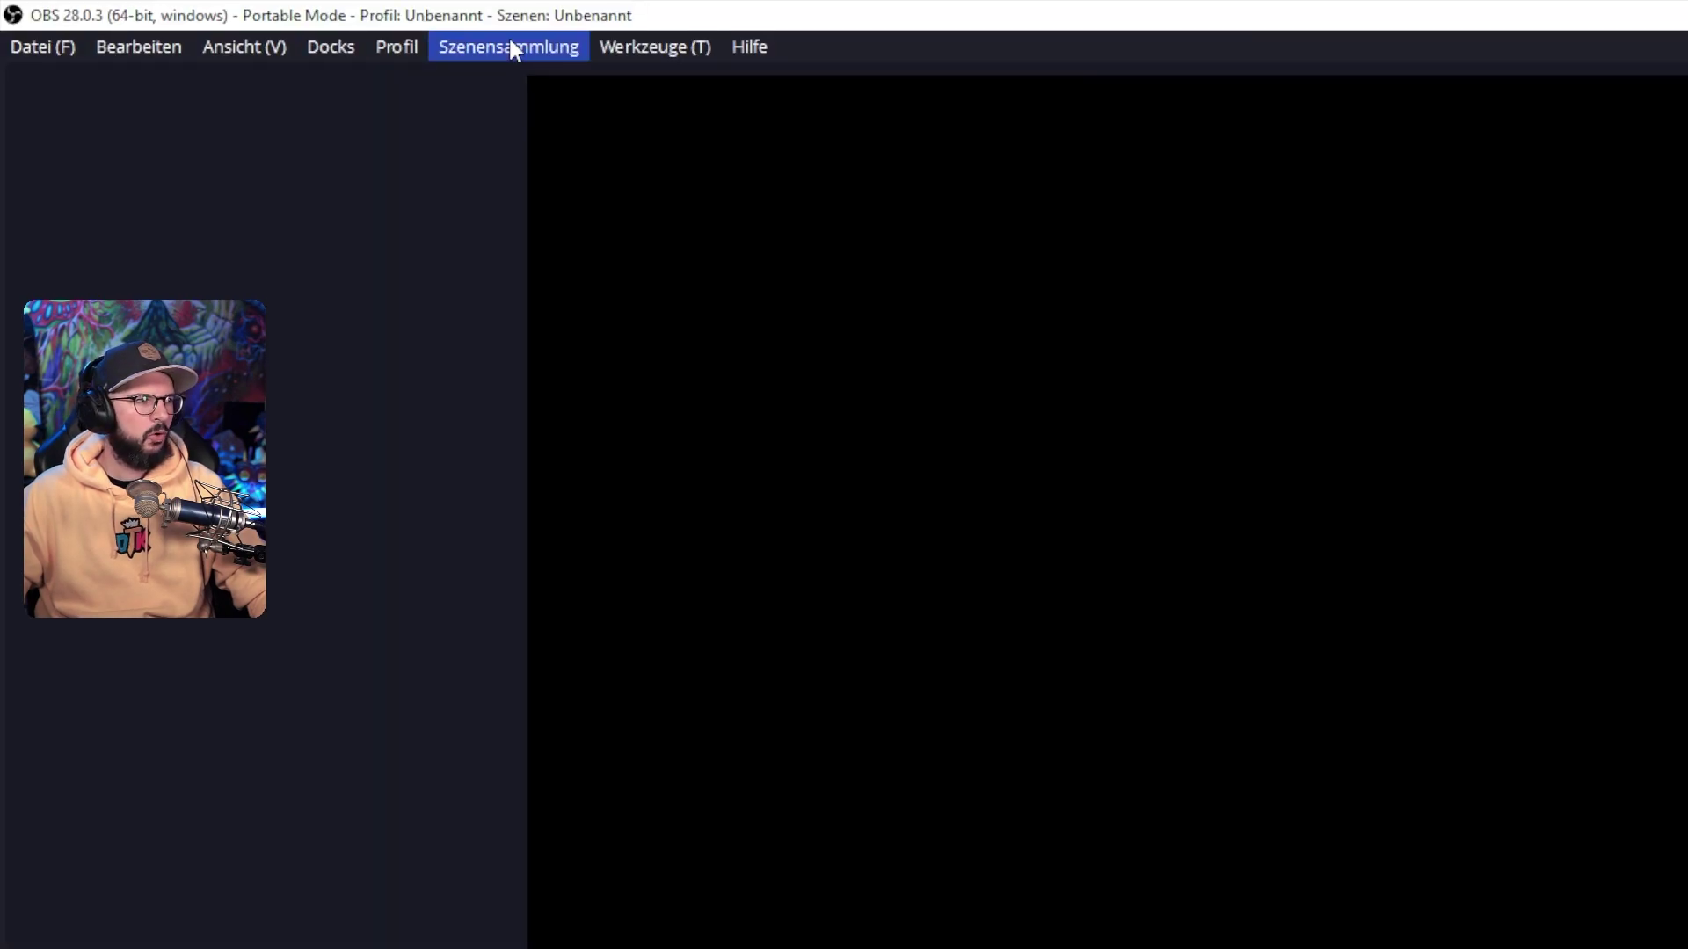
pyautogui.click(254, 19)
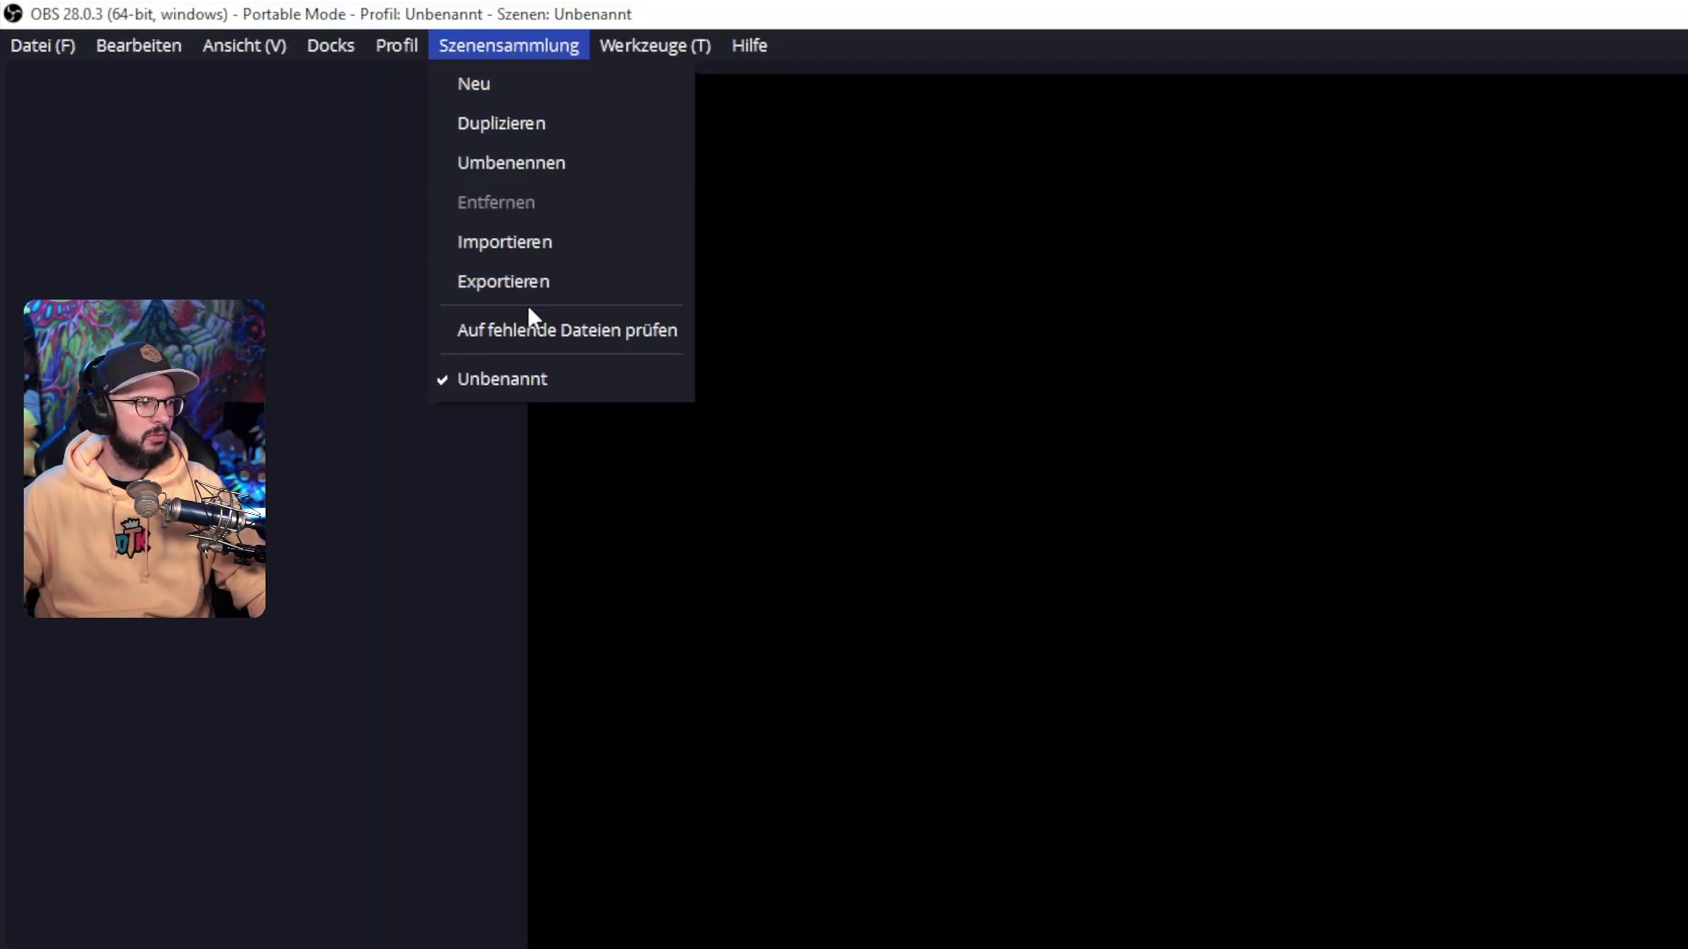
pyautogui.click(545, 234)
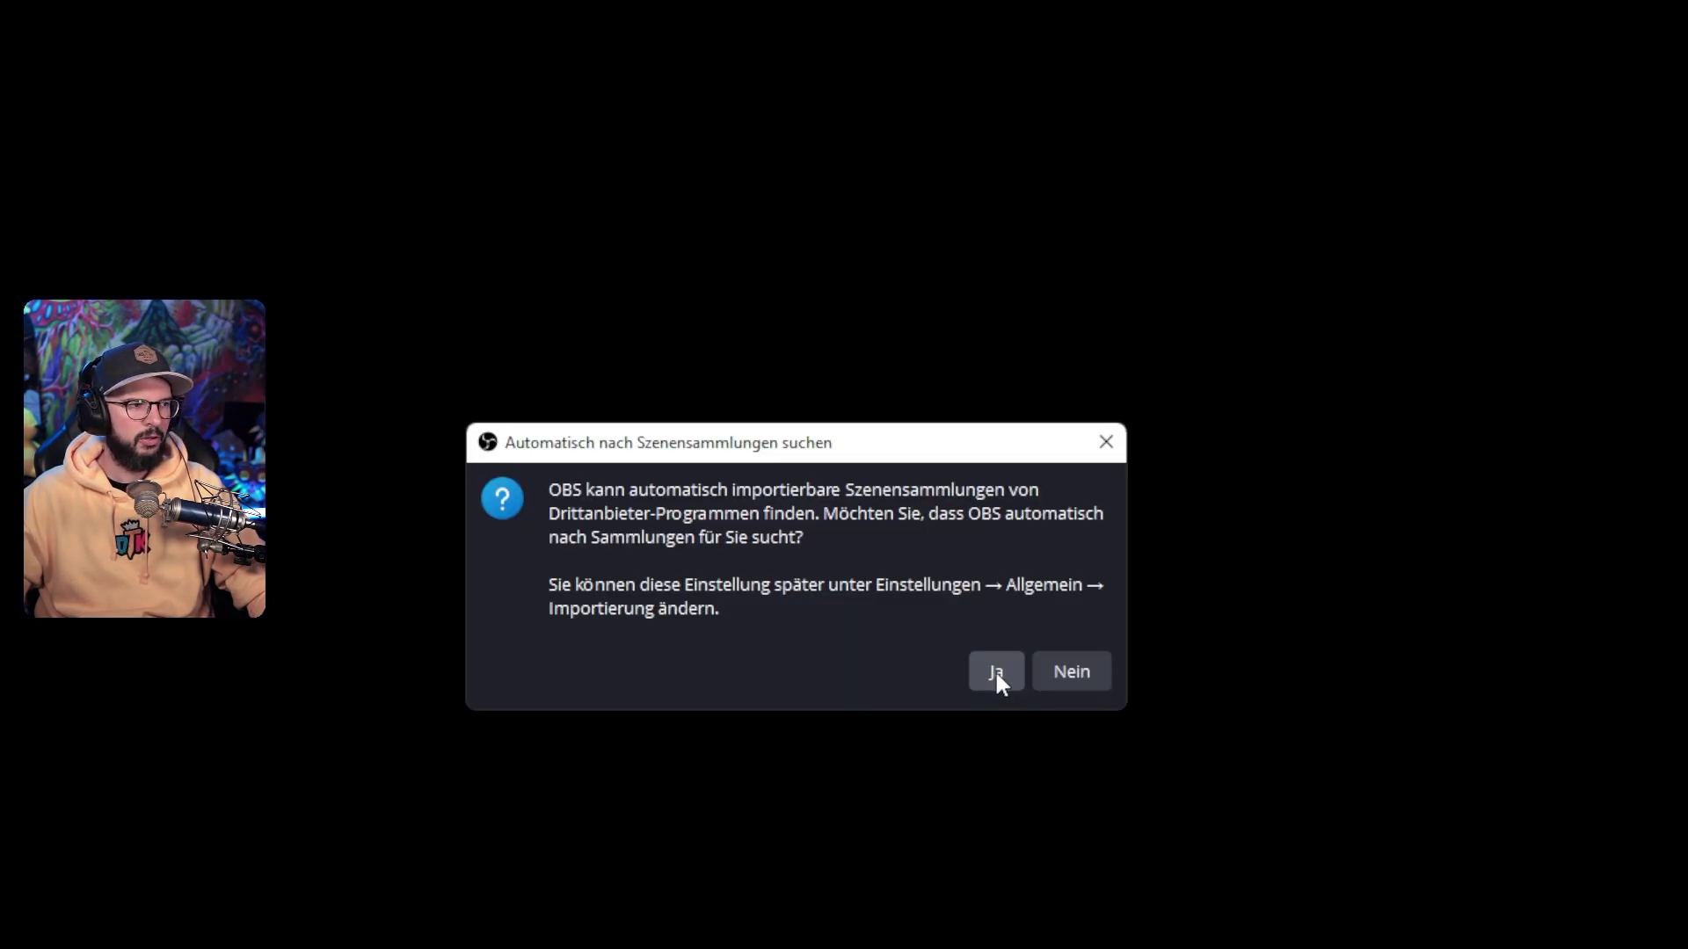
pyautogui.click(999, 678)
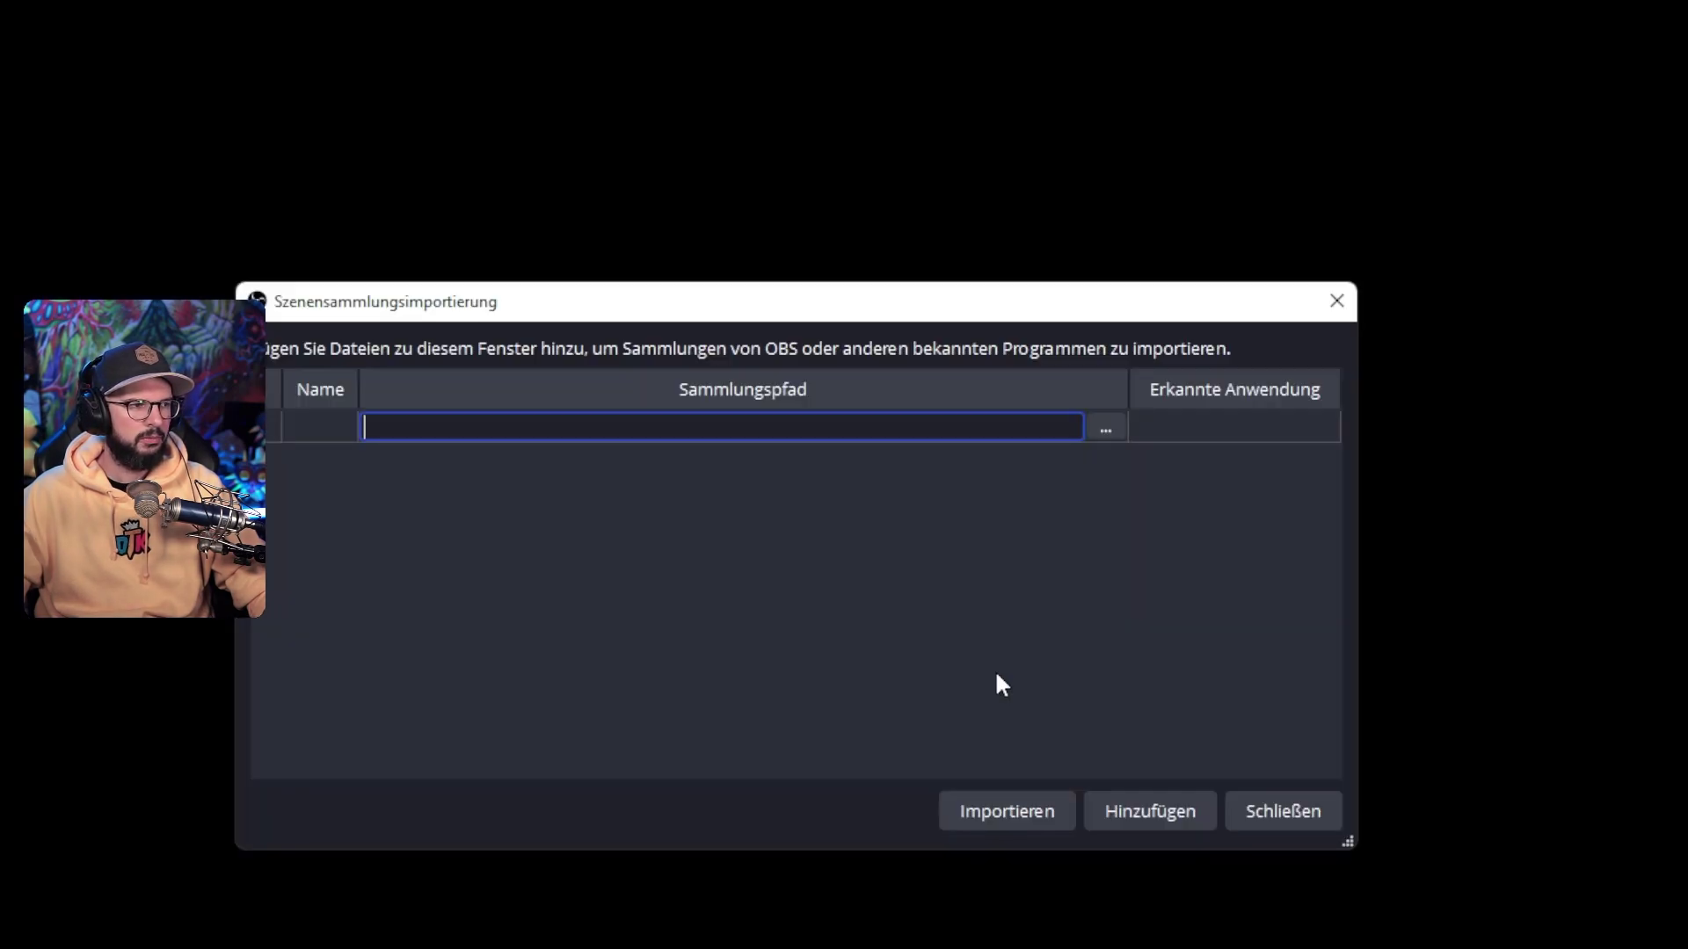
pyautogui.click(1108, 431)
pyautogui.moveTo(745, 359); pyautogui.dragTo(1023, 193)
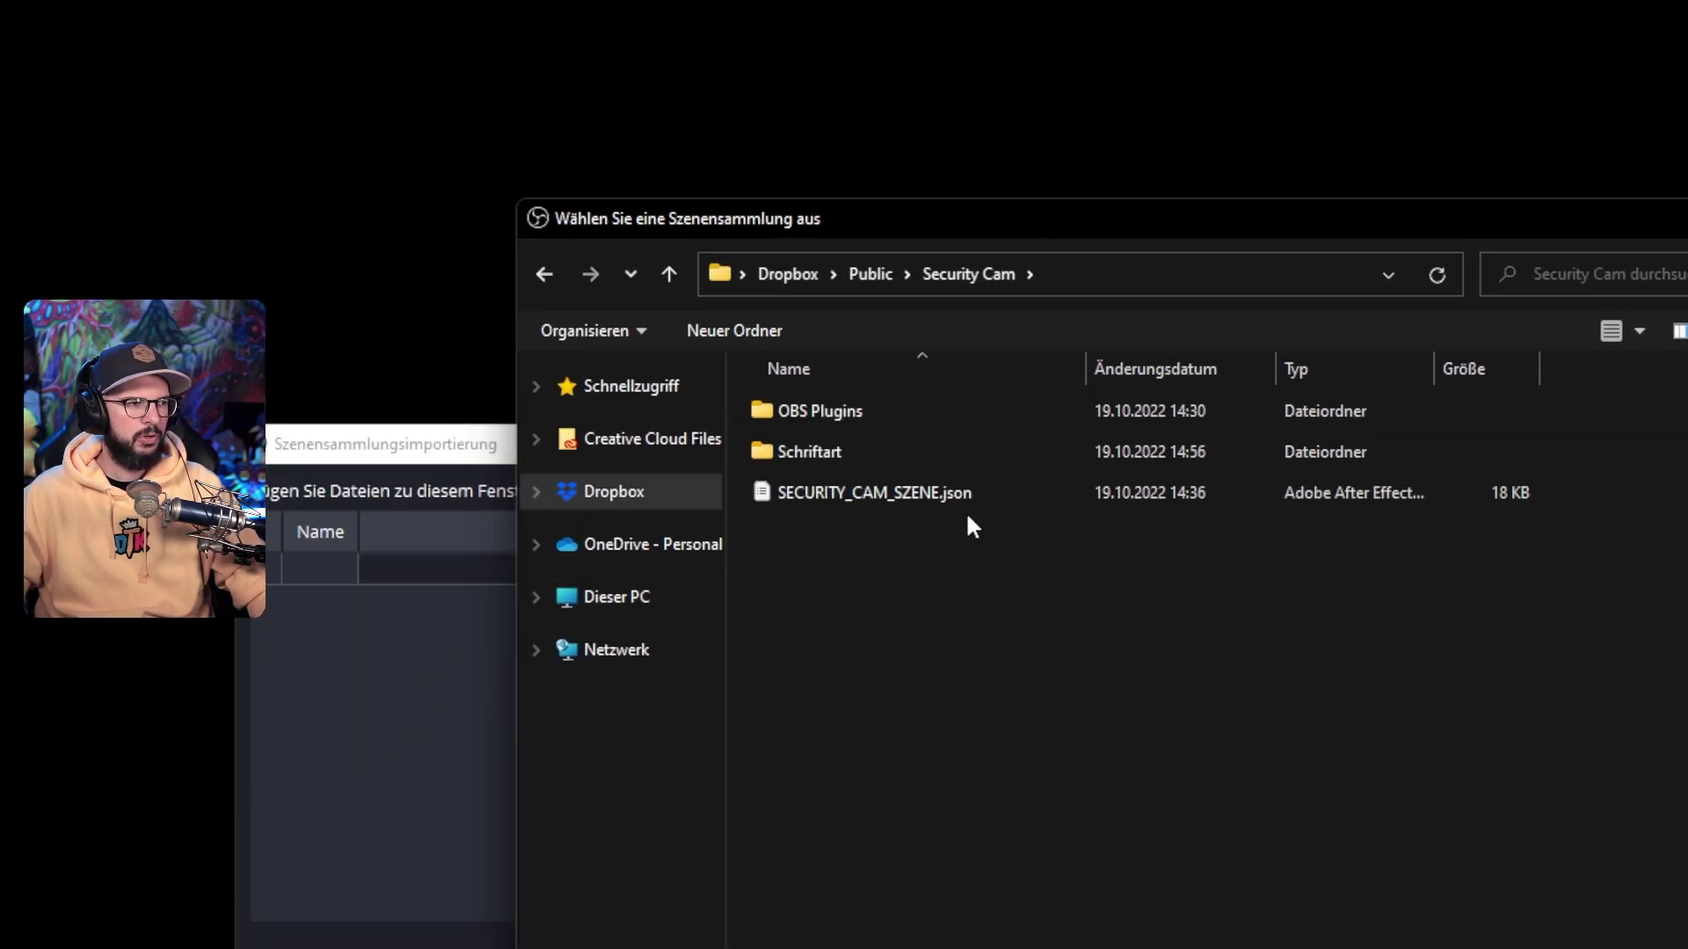
pyautogui.doubleClick(899, 498)
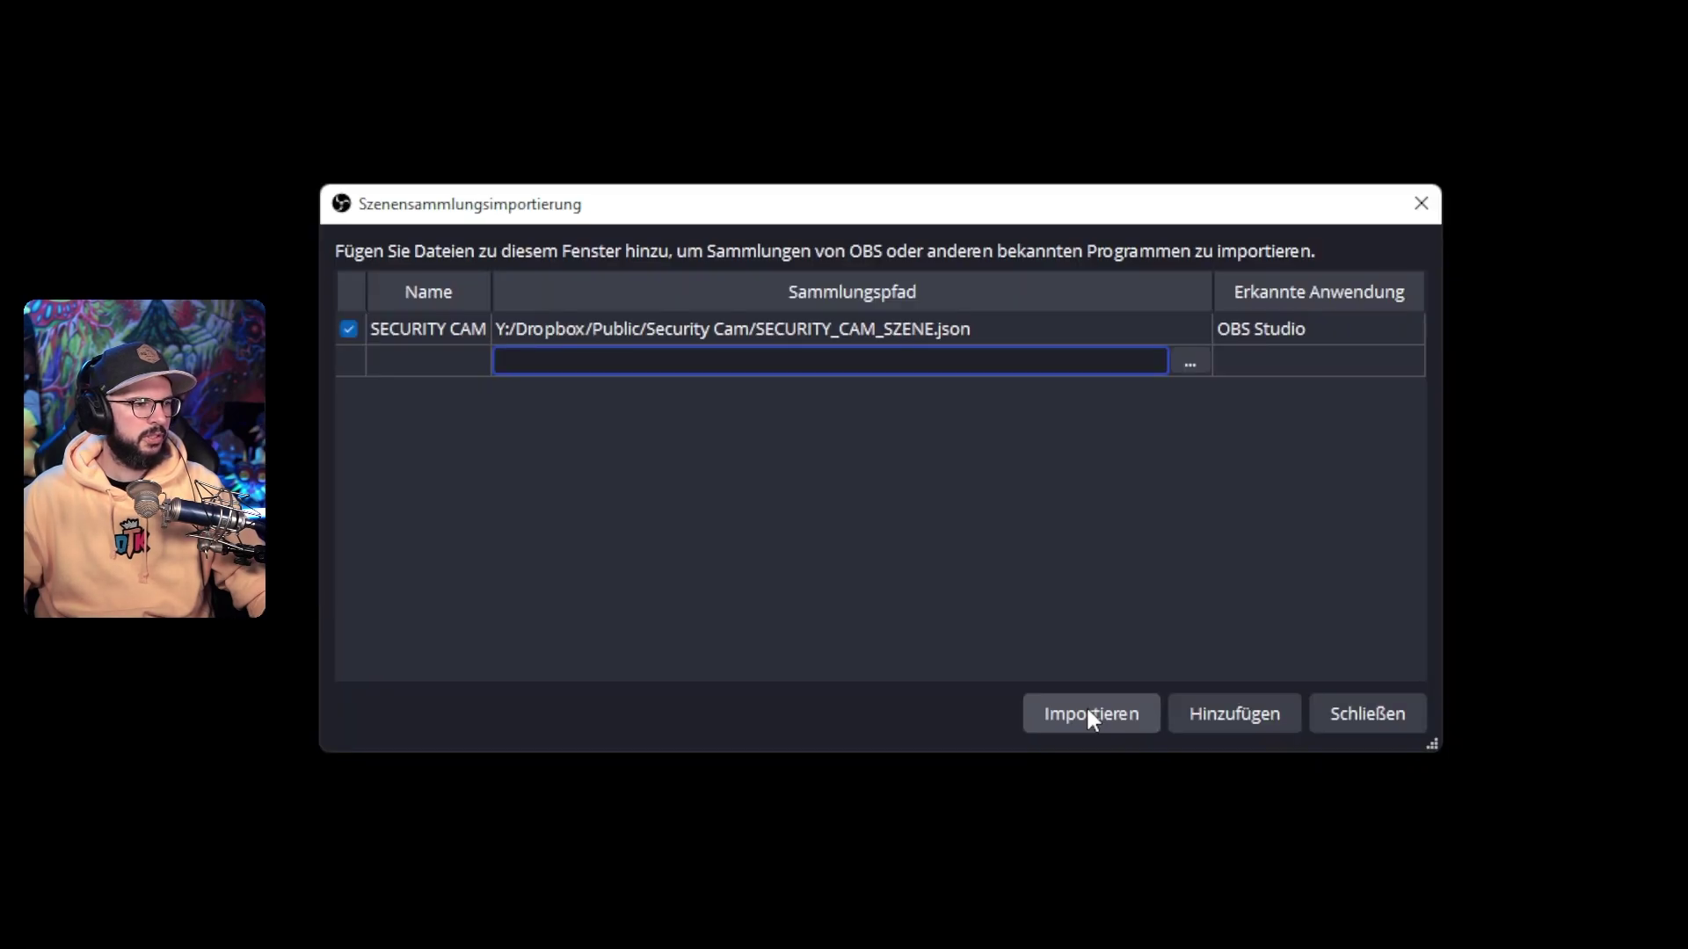
pyautogui.click(1089, 712)
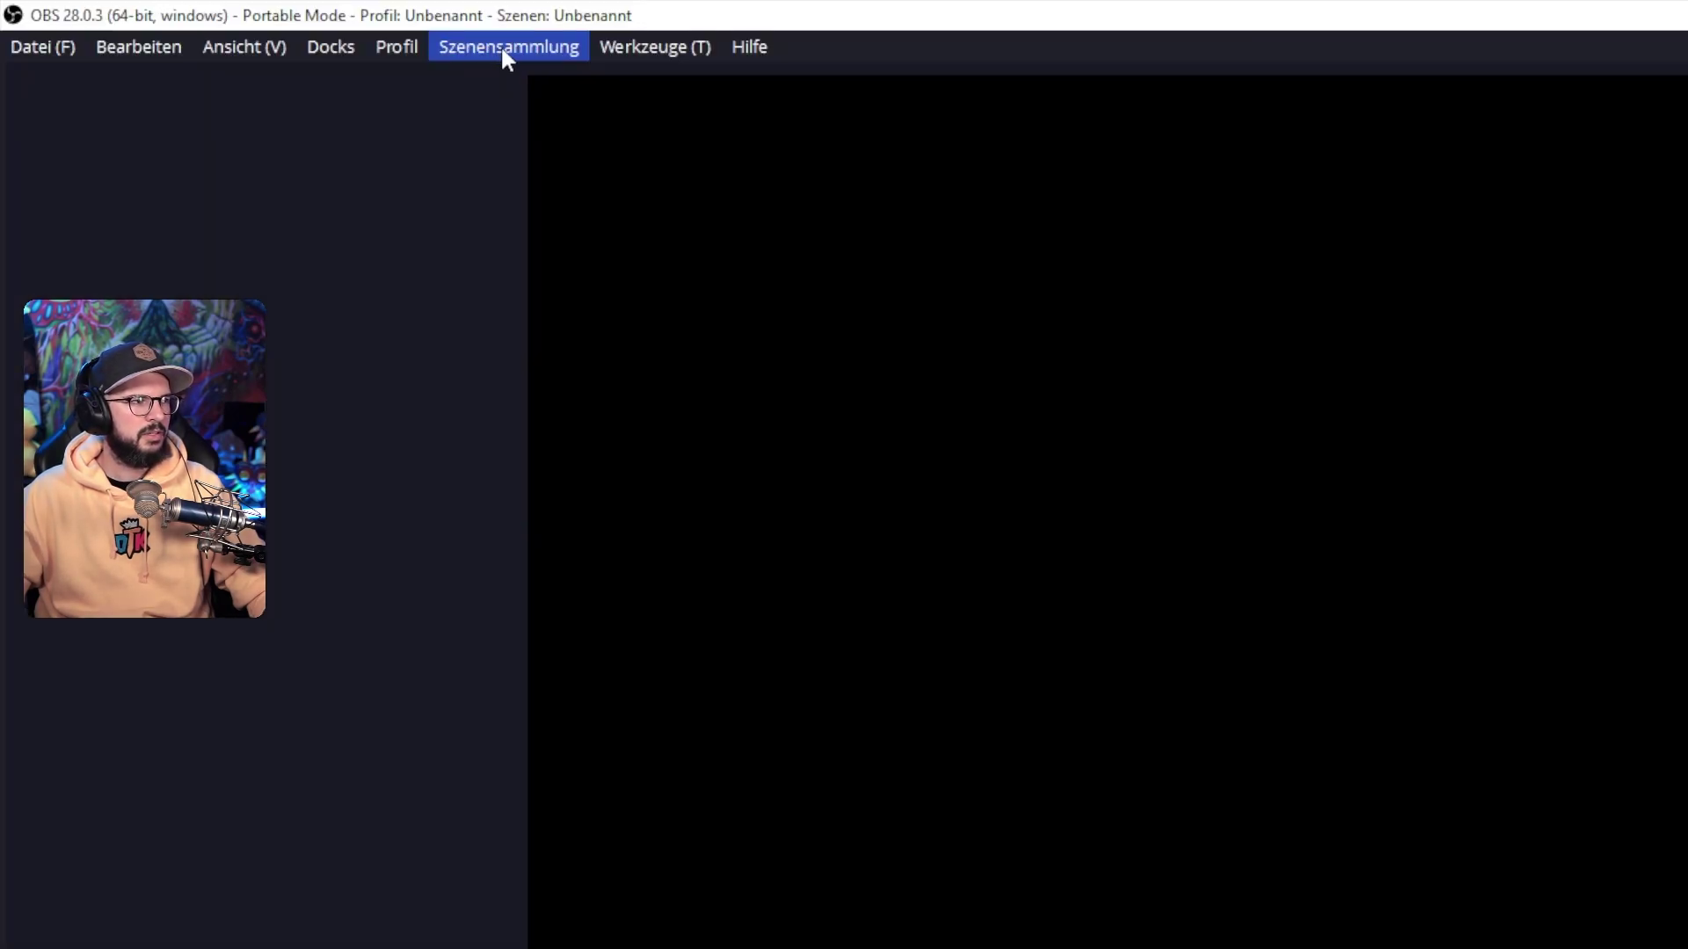
pyautogui.click(503, 51)
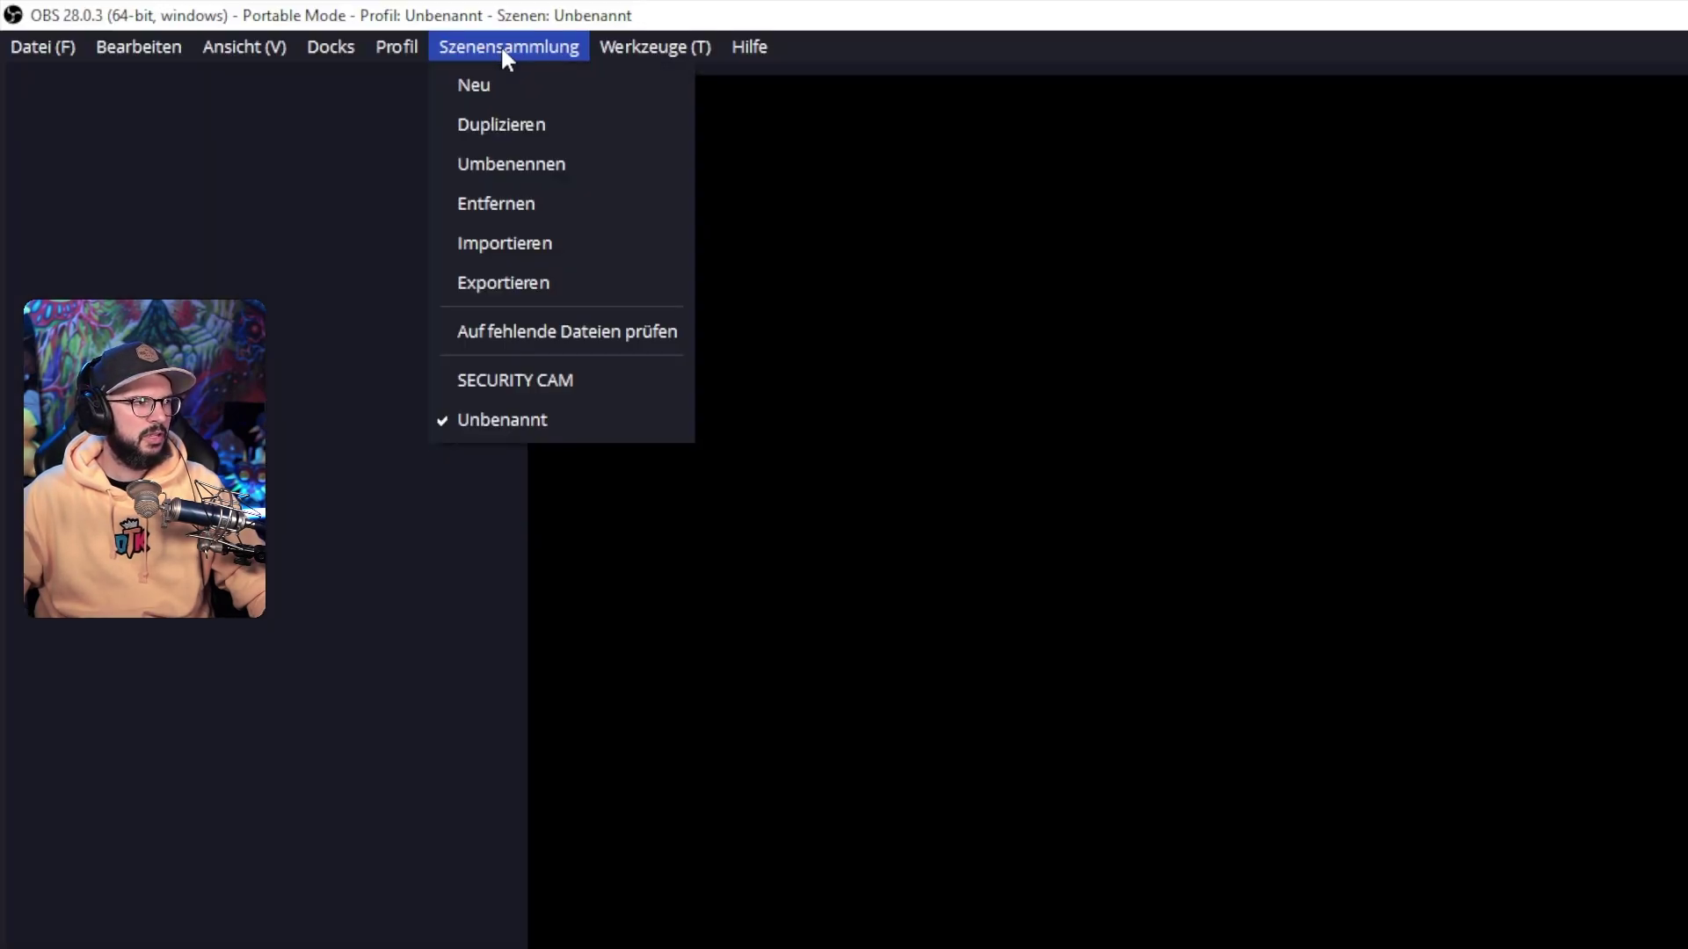
pyautogui.click(543, 386)
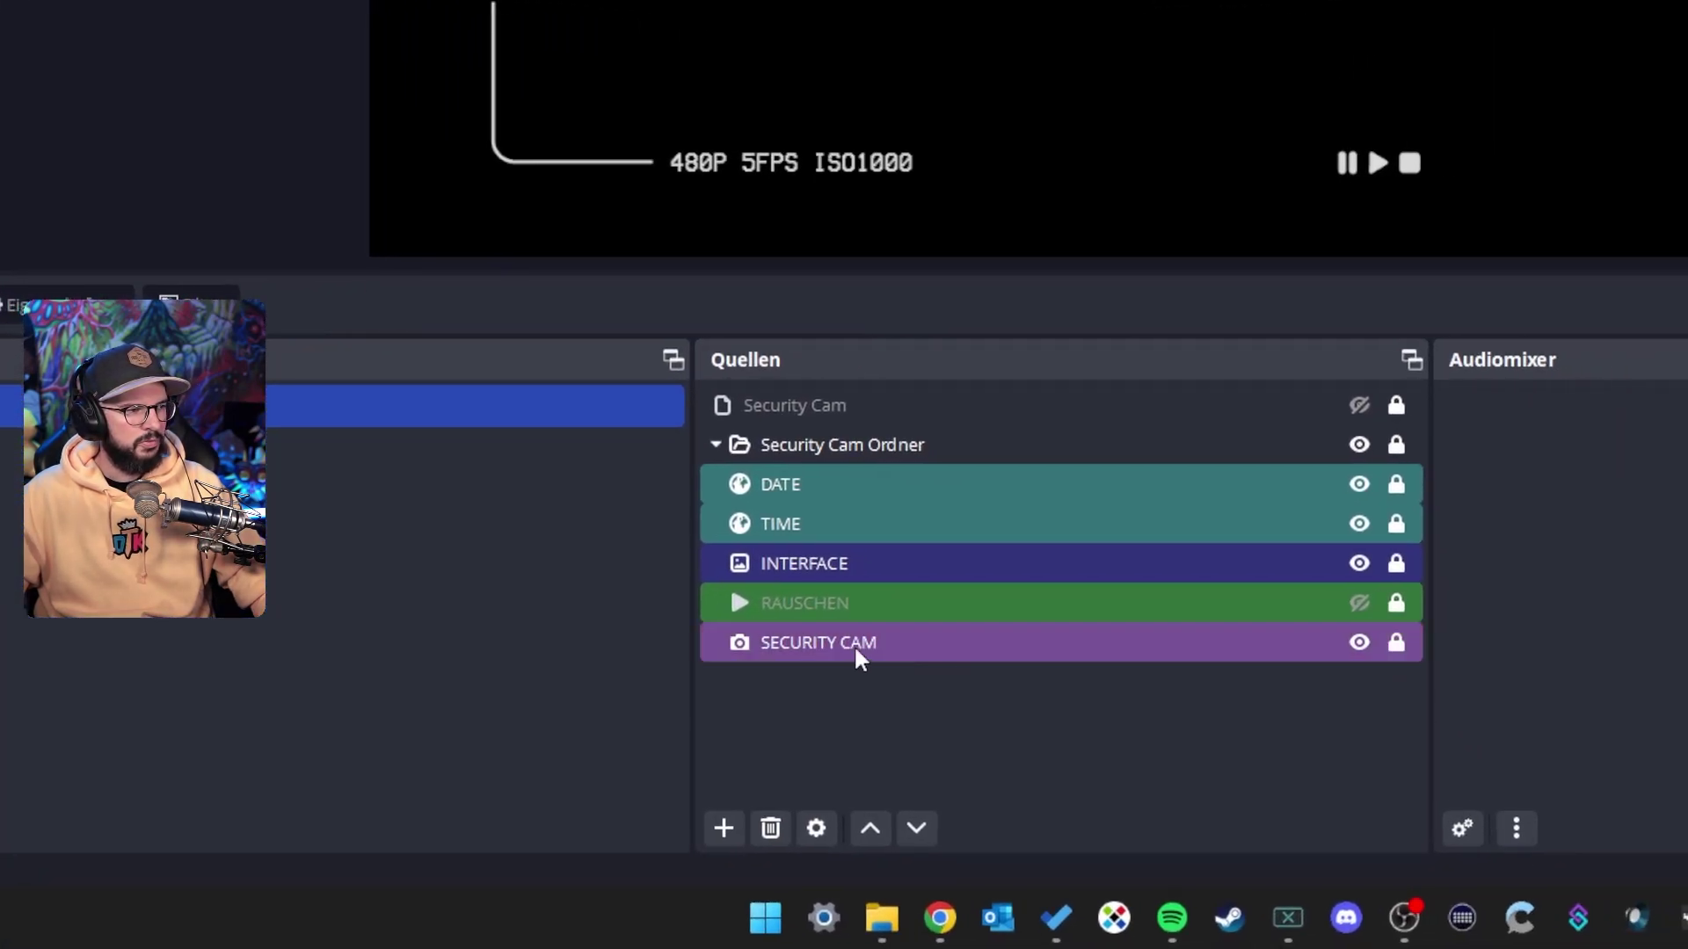
# Deactivate the SECURITY CAM source's camera, choose HD Pro Webcam C920 as its device and activate it again
pyautogui.doubleClick(864, 644)
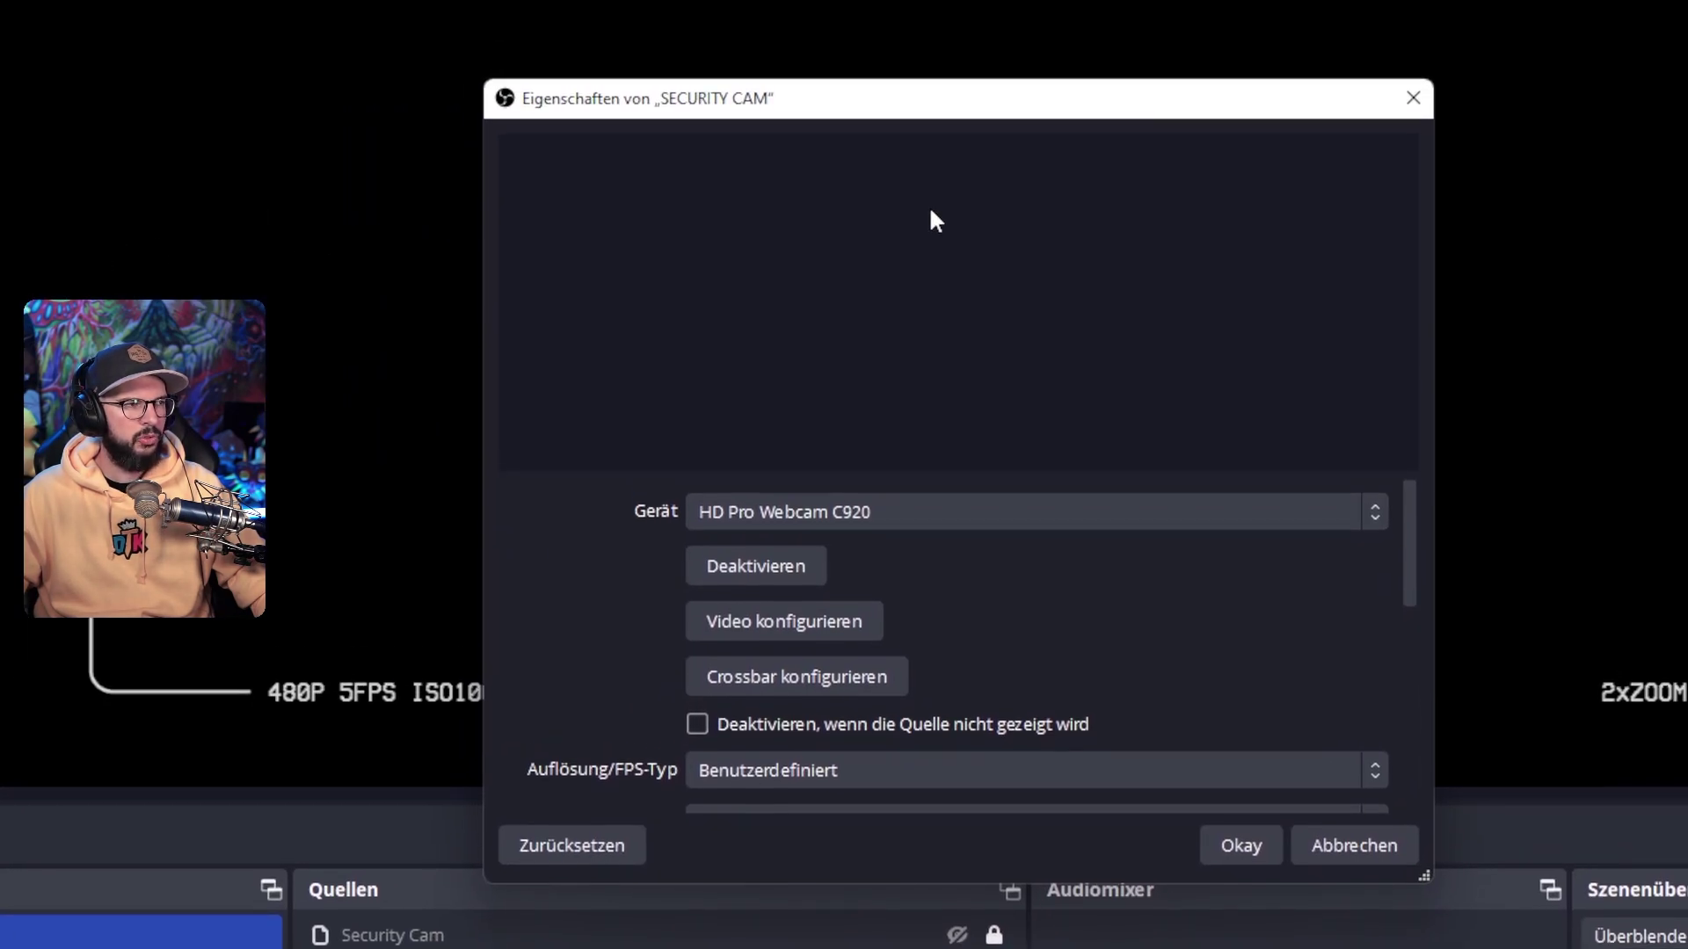
pyautogui.click(757, 567)
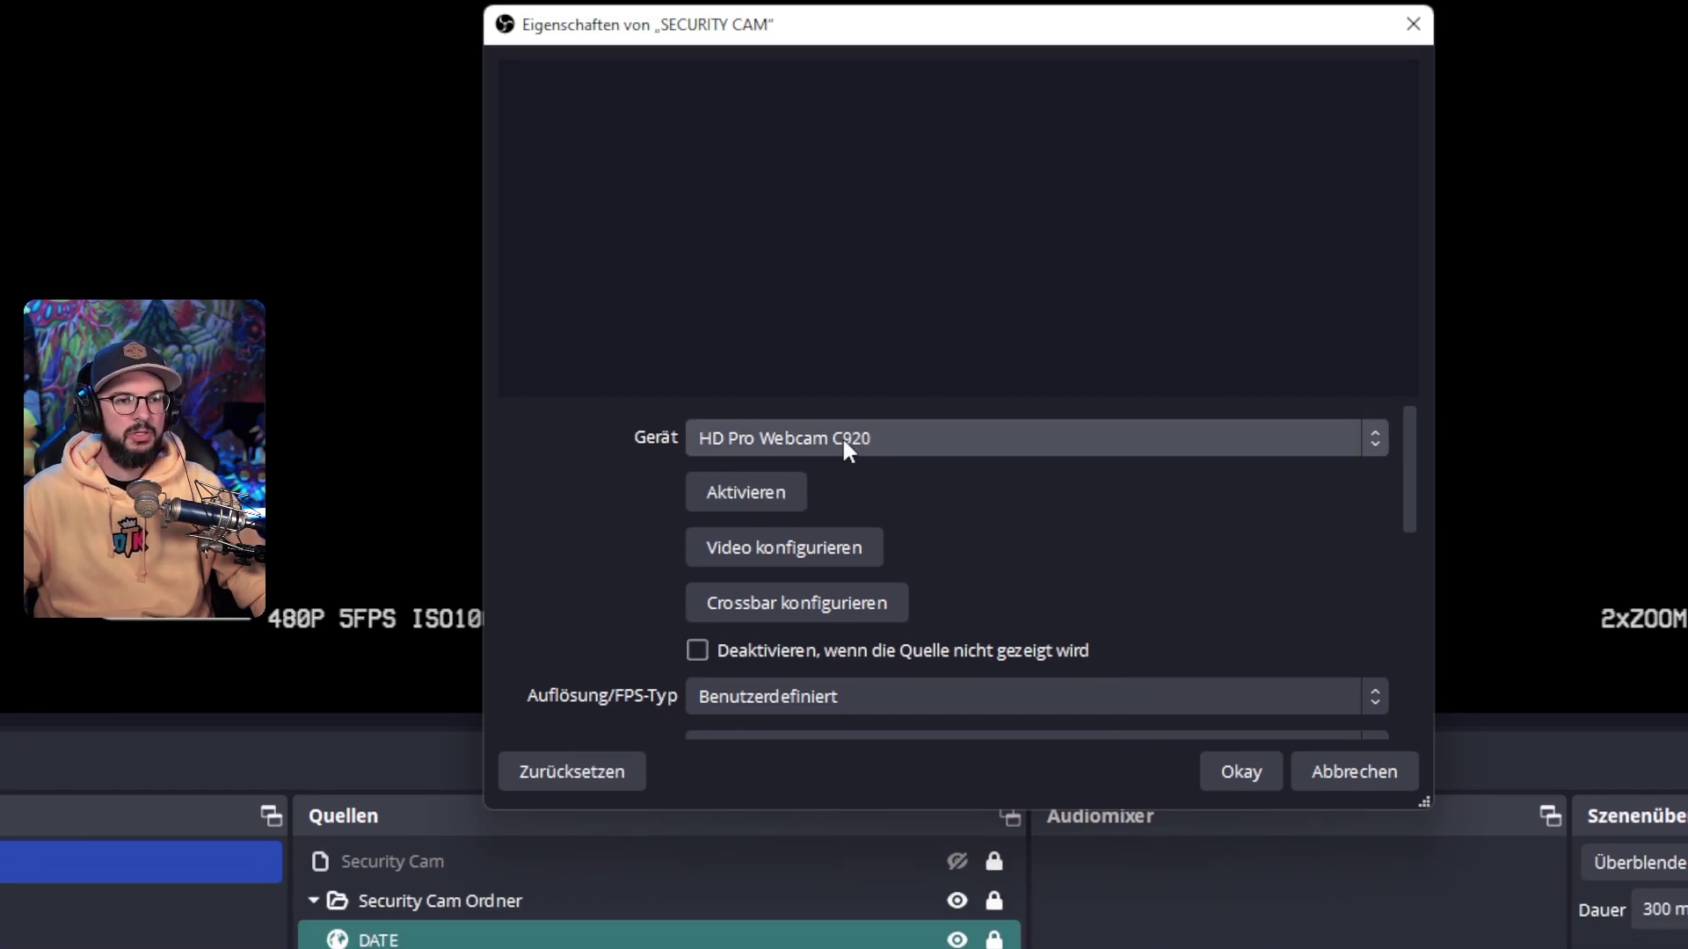
pyautogui.click(842, 437)
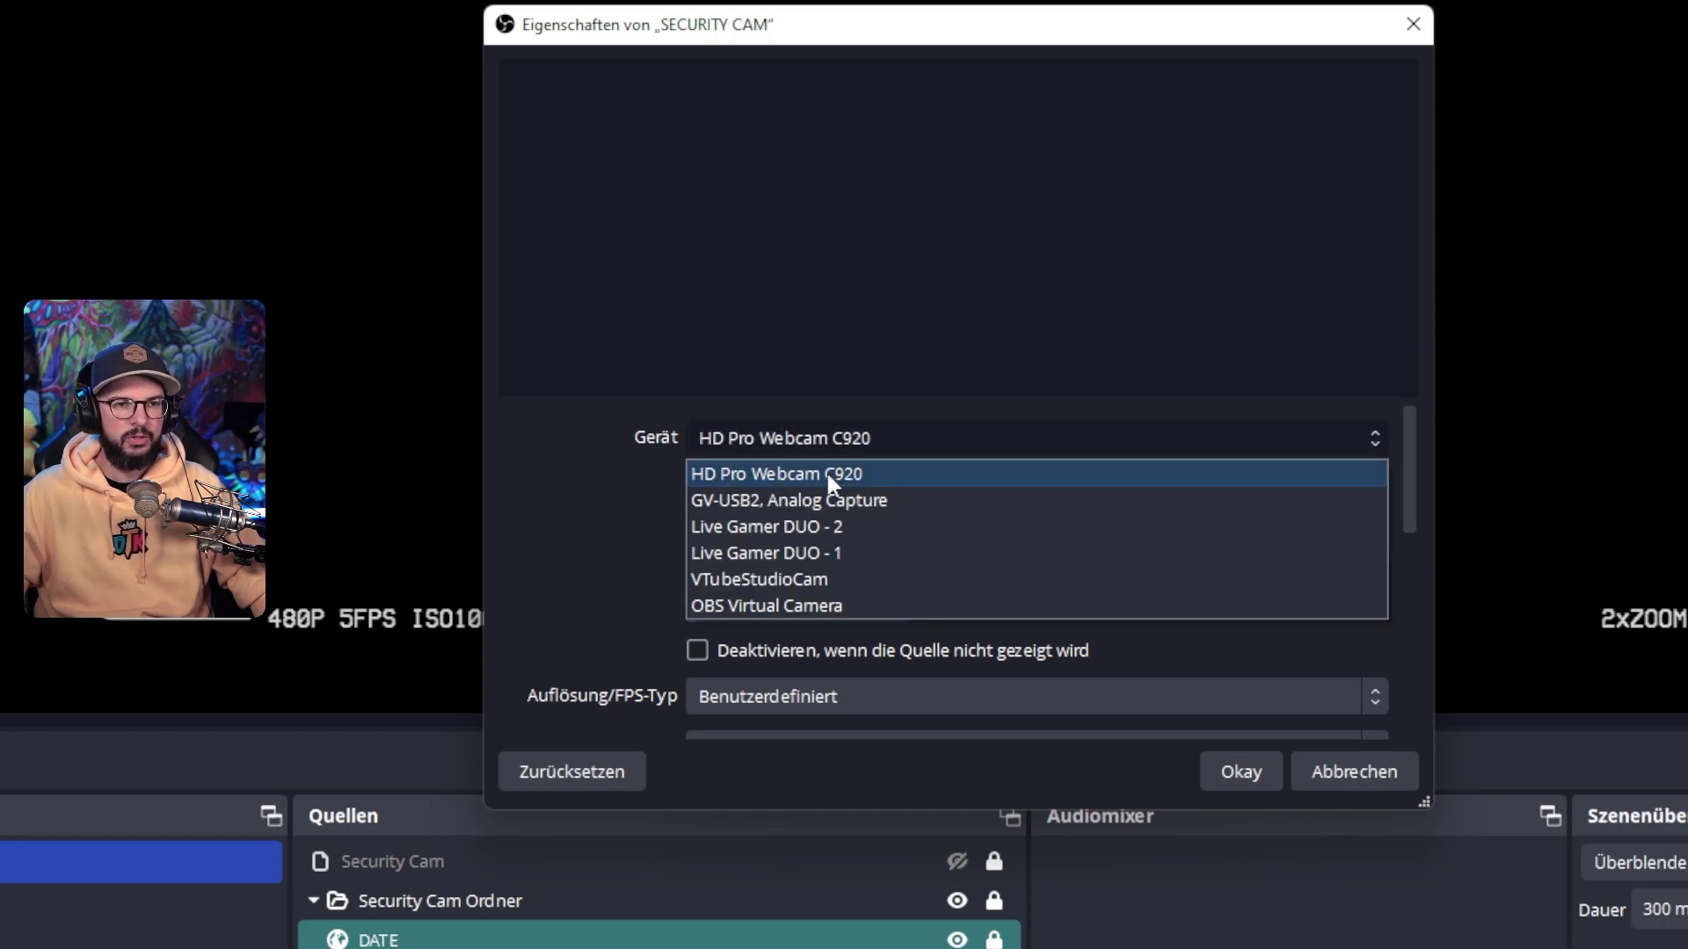
pyautogui.click(831, 479)
pyautogui.click(754, 492)
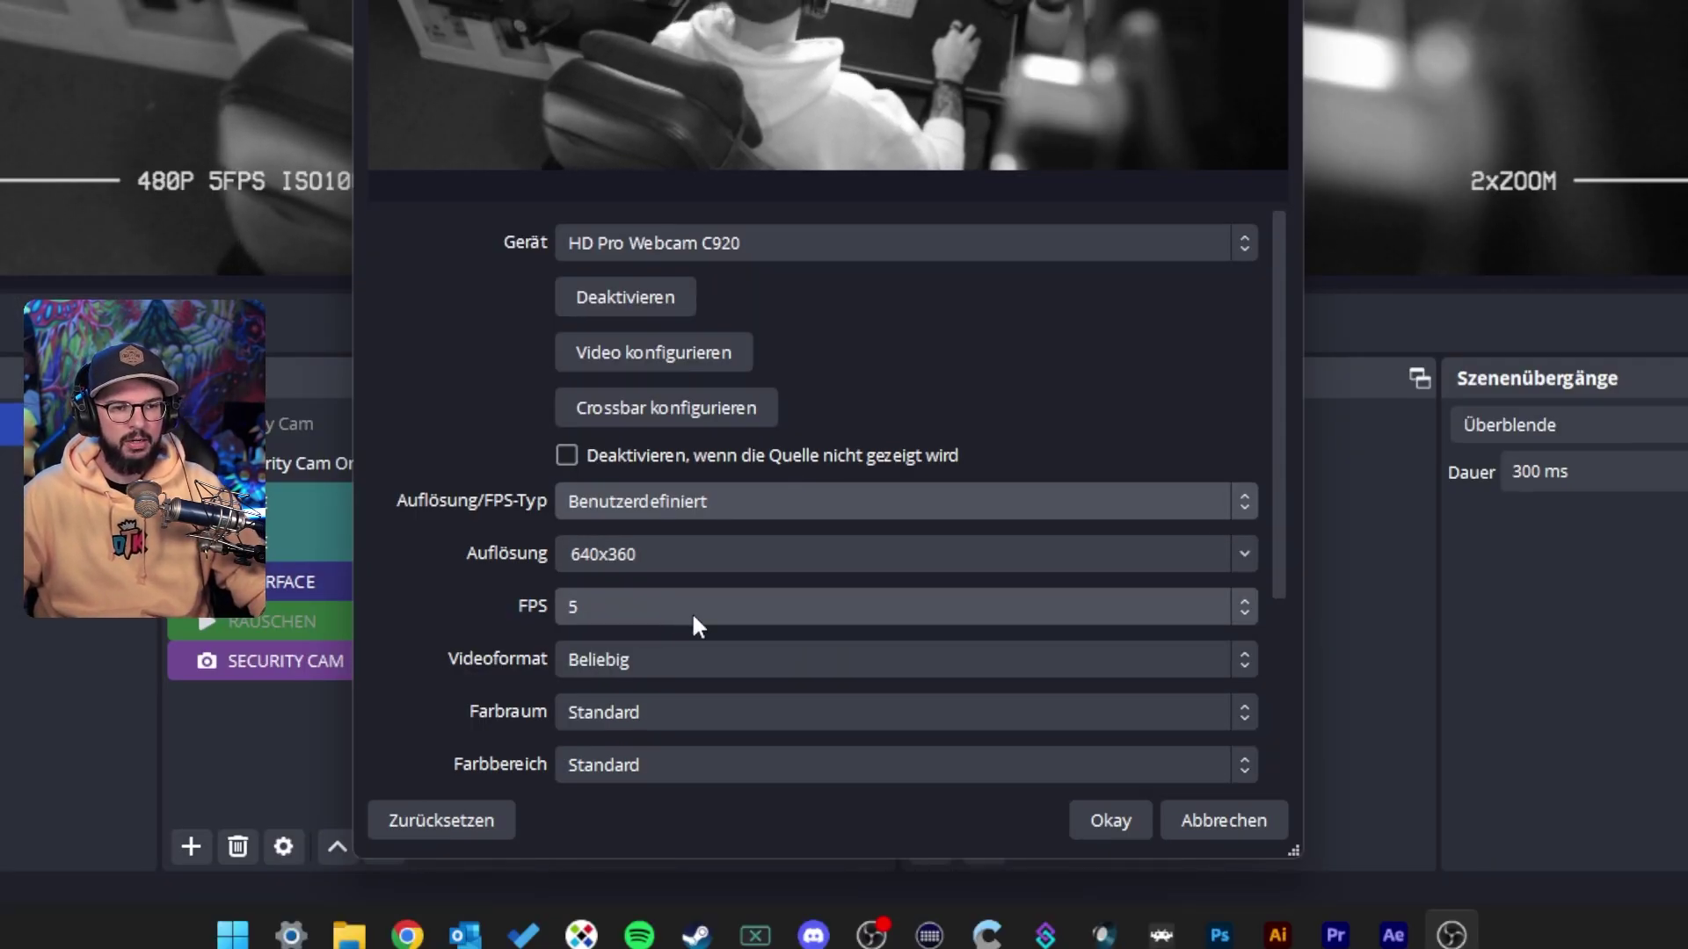
# Set the SECURITY CAM source to 5 FPS, keep its resolution at 640x360 and confirm the source properties
pyautogui.click(1245, 598)
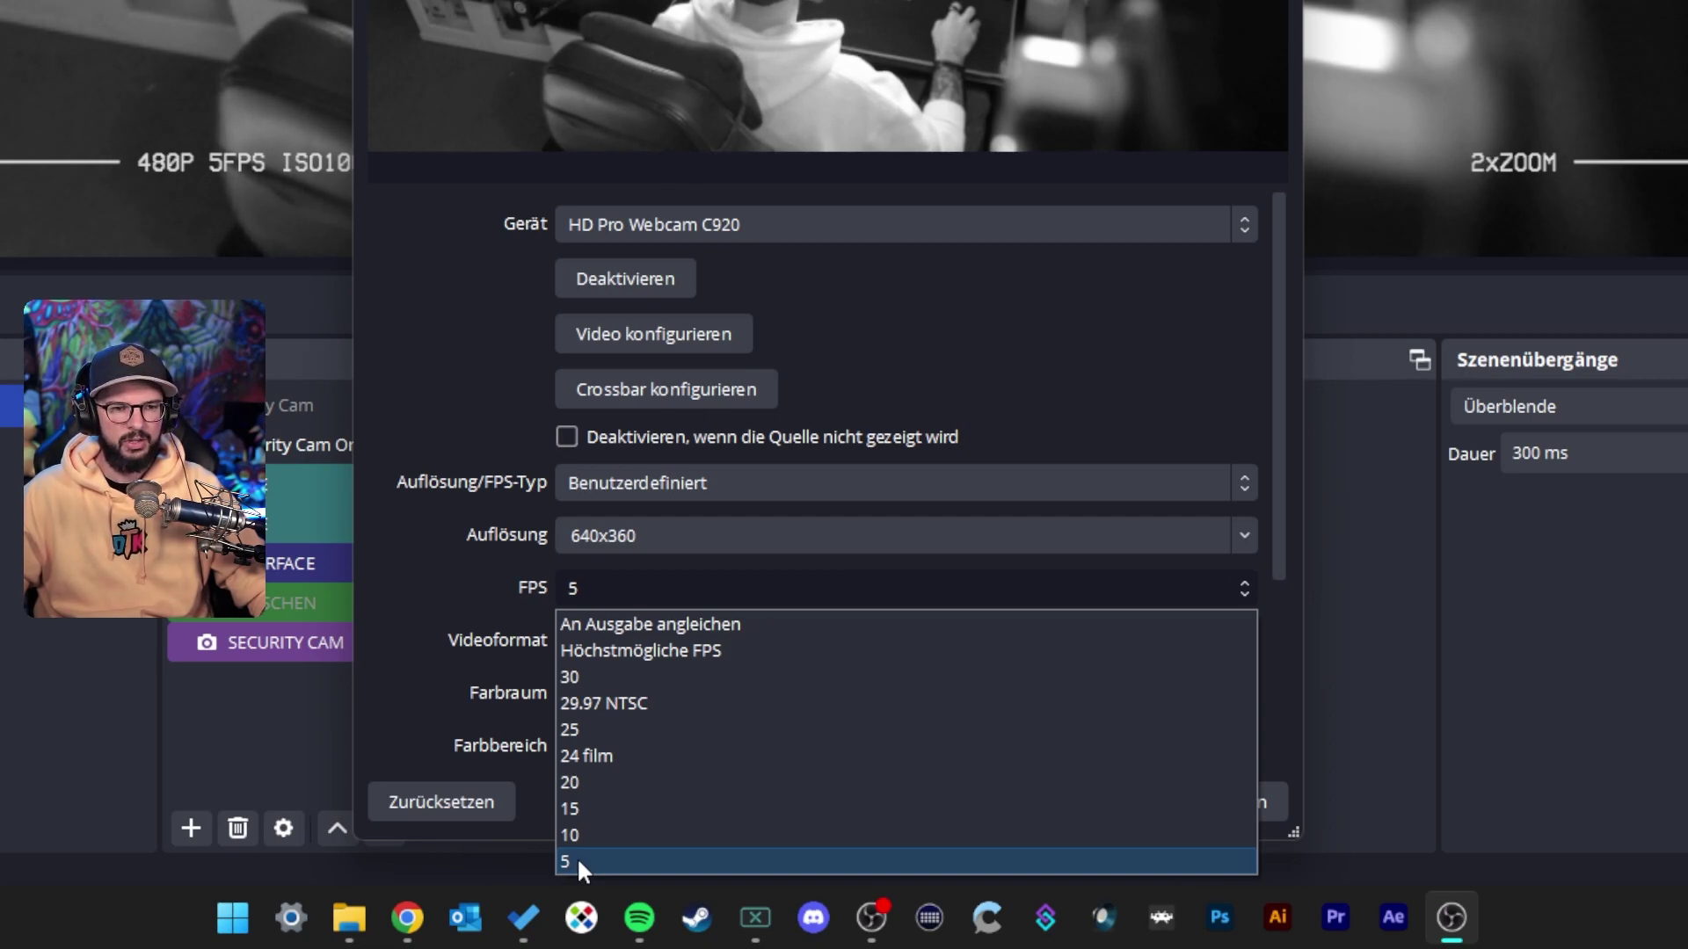
pyautogui.click(577, 856)
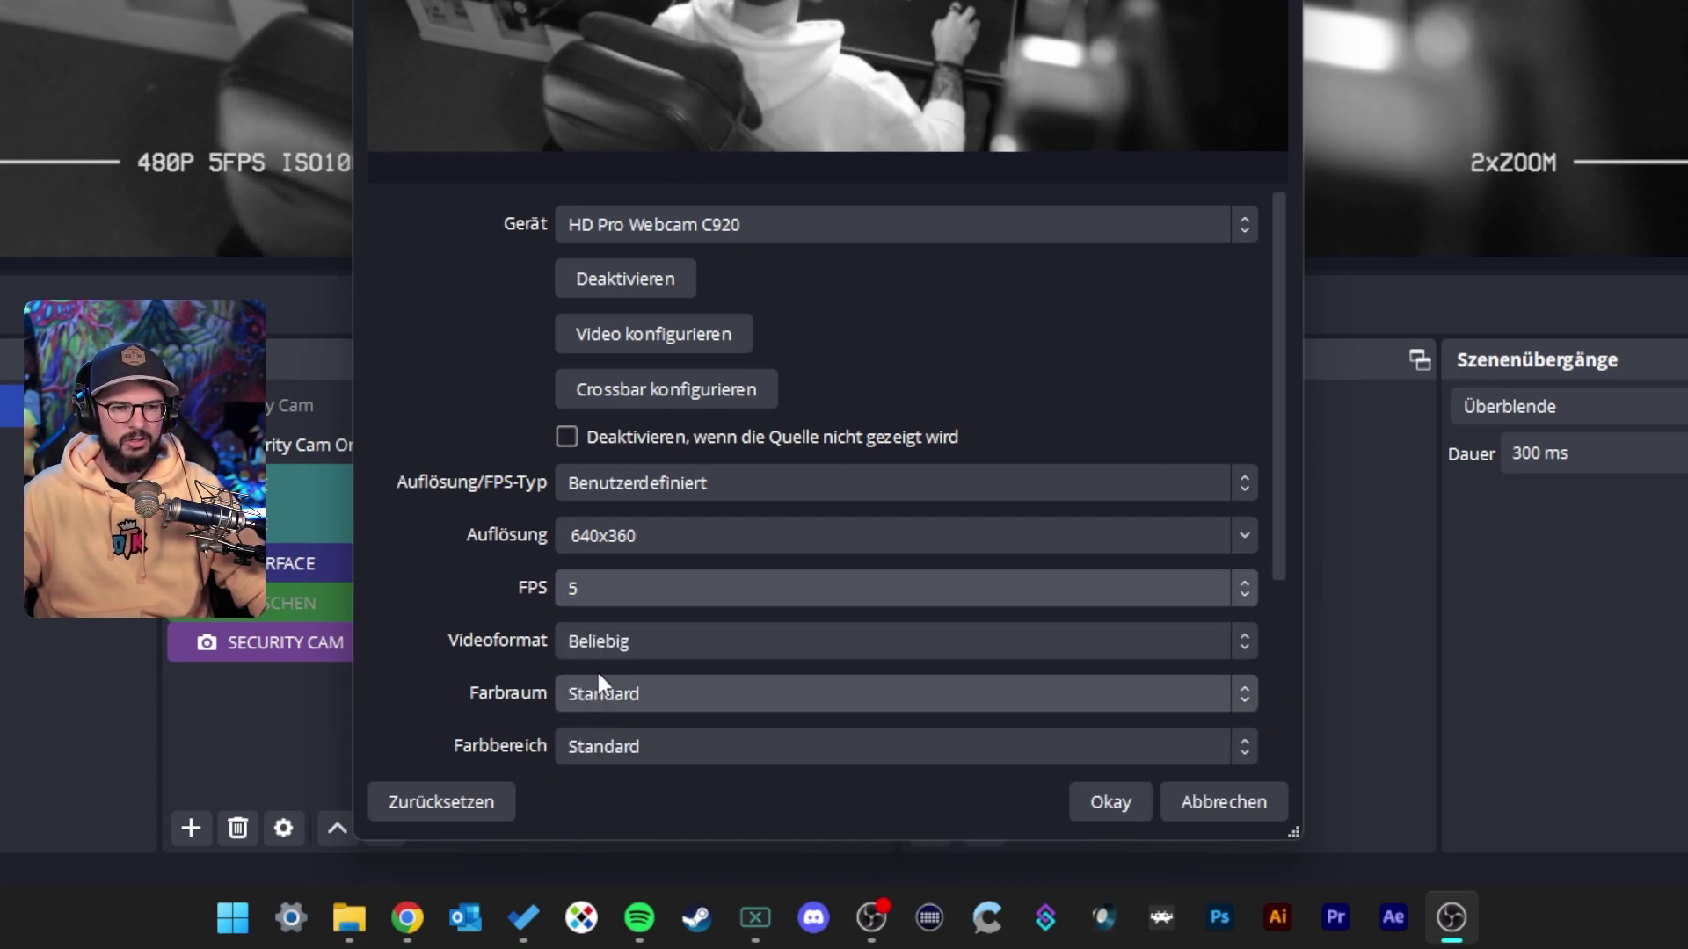
pyautogui.click(1247, 537)
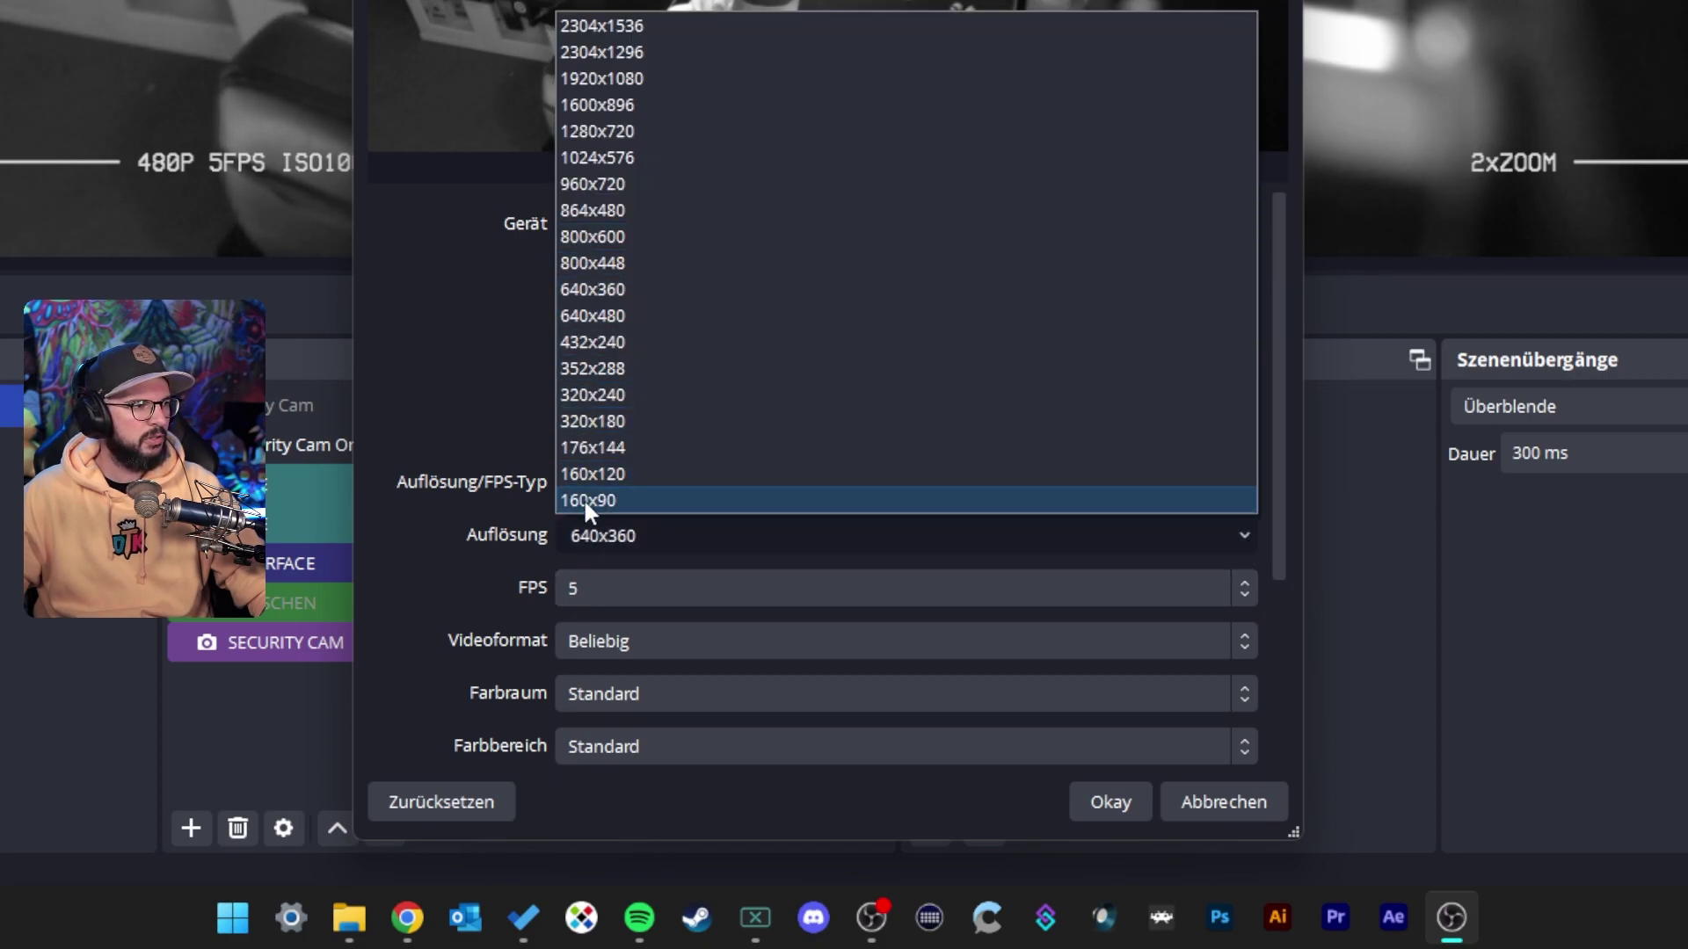
pyautogui.click(626, 297)
pyautogui.moveTo(1275, 457)
pyautogui.mouseDown()
pyautogui.moveTo(1274, 514)
pyautogui.moveTo(1273, 436)
pyautogui.mouseUp()
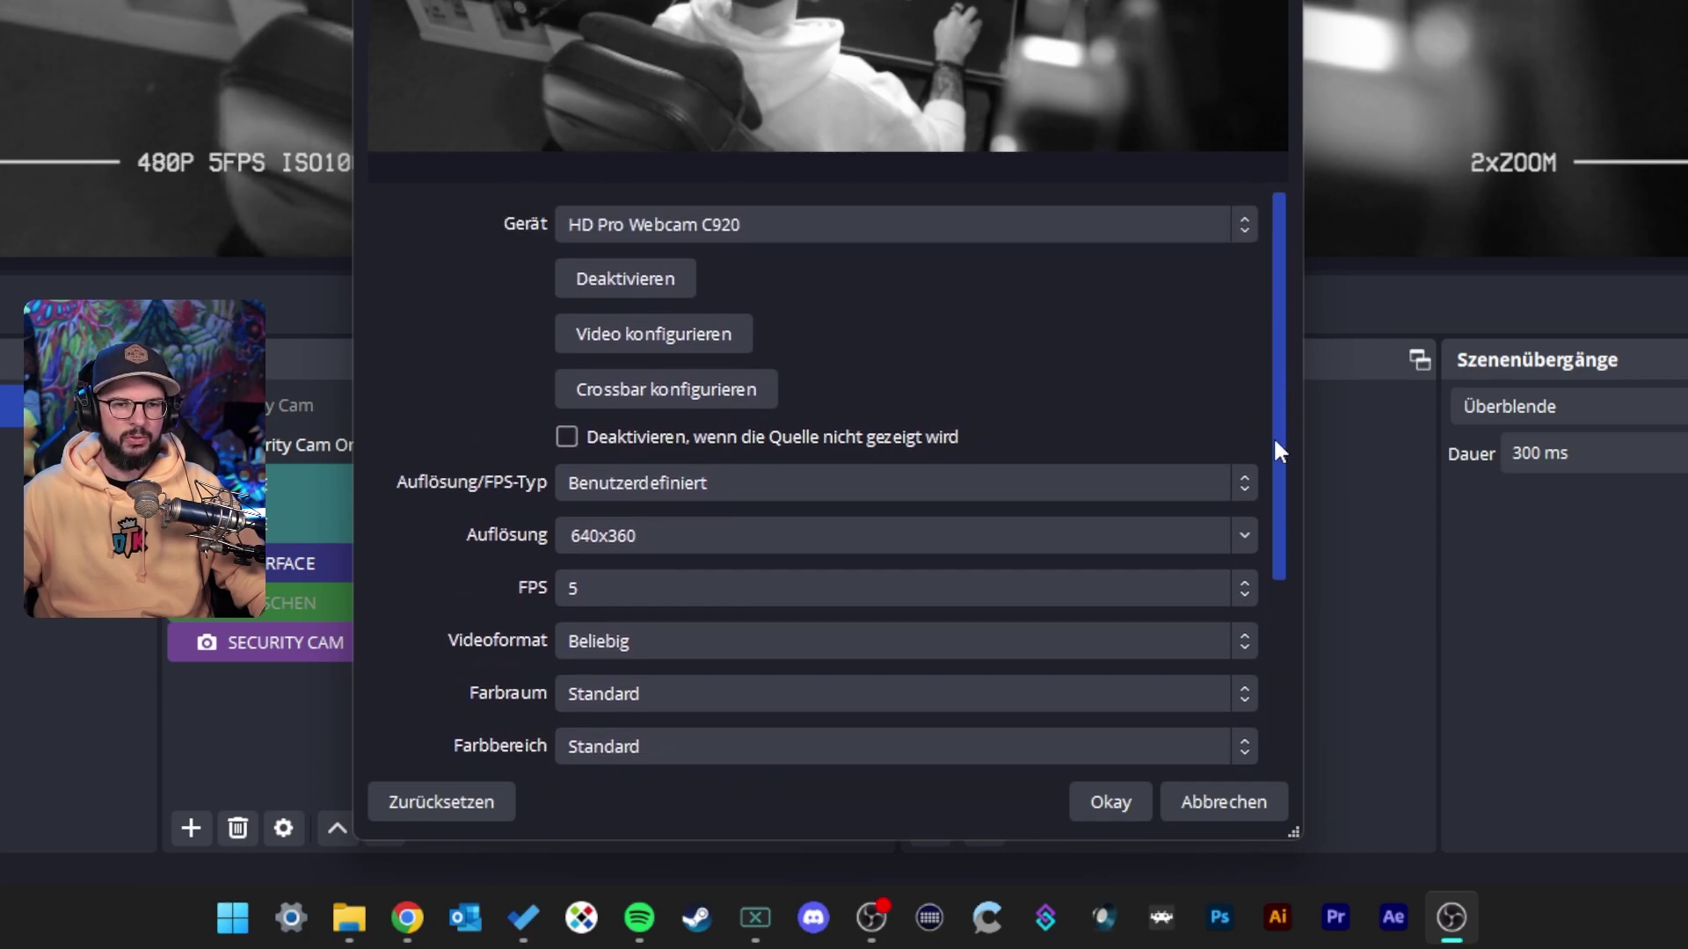
pyautogui.click(1099, 815)
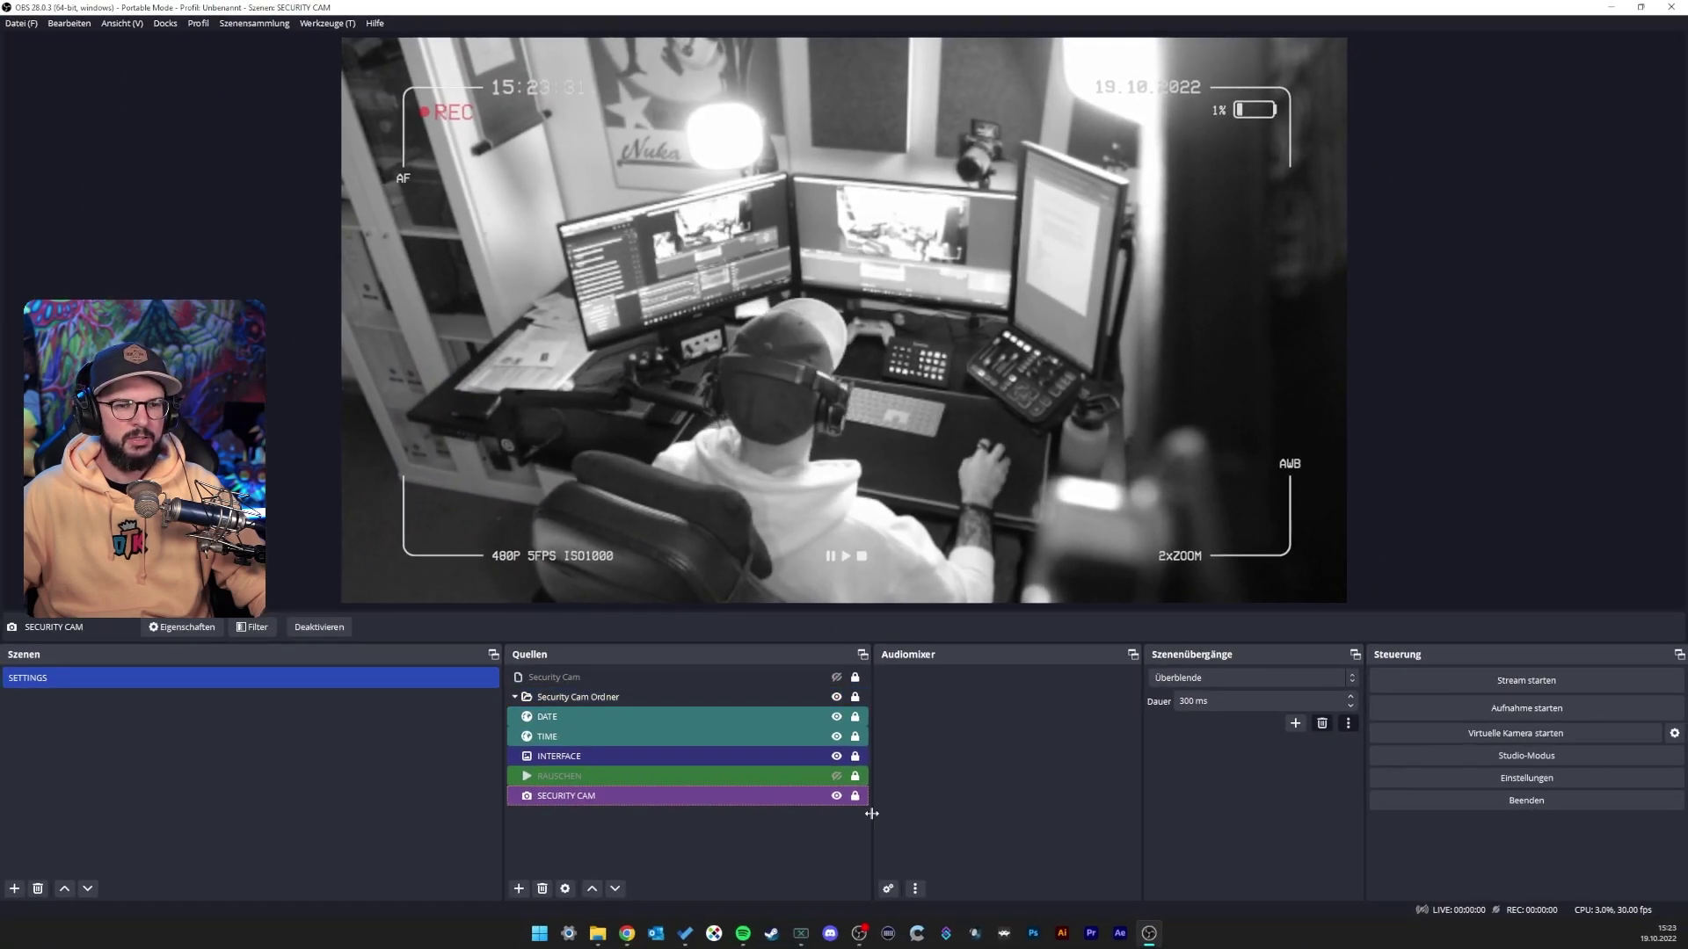
# Unlock the SECURITY CAM source for resizing, and hide and show it once to check the camera image
pyautogui.click(854, 796)
pyautogui.moveTo(1346, 604)
pyautogui.mouseDown()
pyautogui.moveTo(1248, 492)
pyautogui.moveTo(1347, 604)
pyautogui.mouseUp()
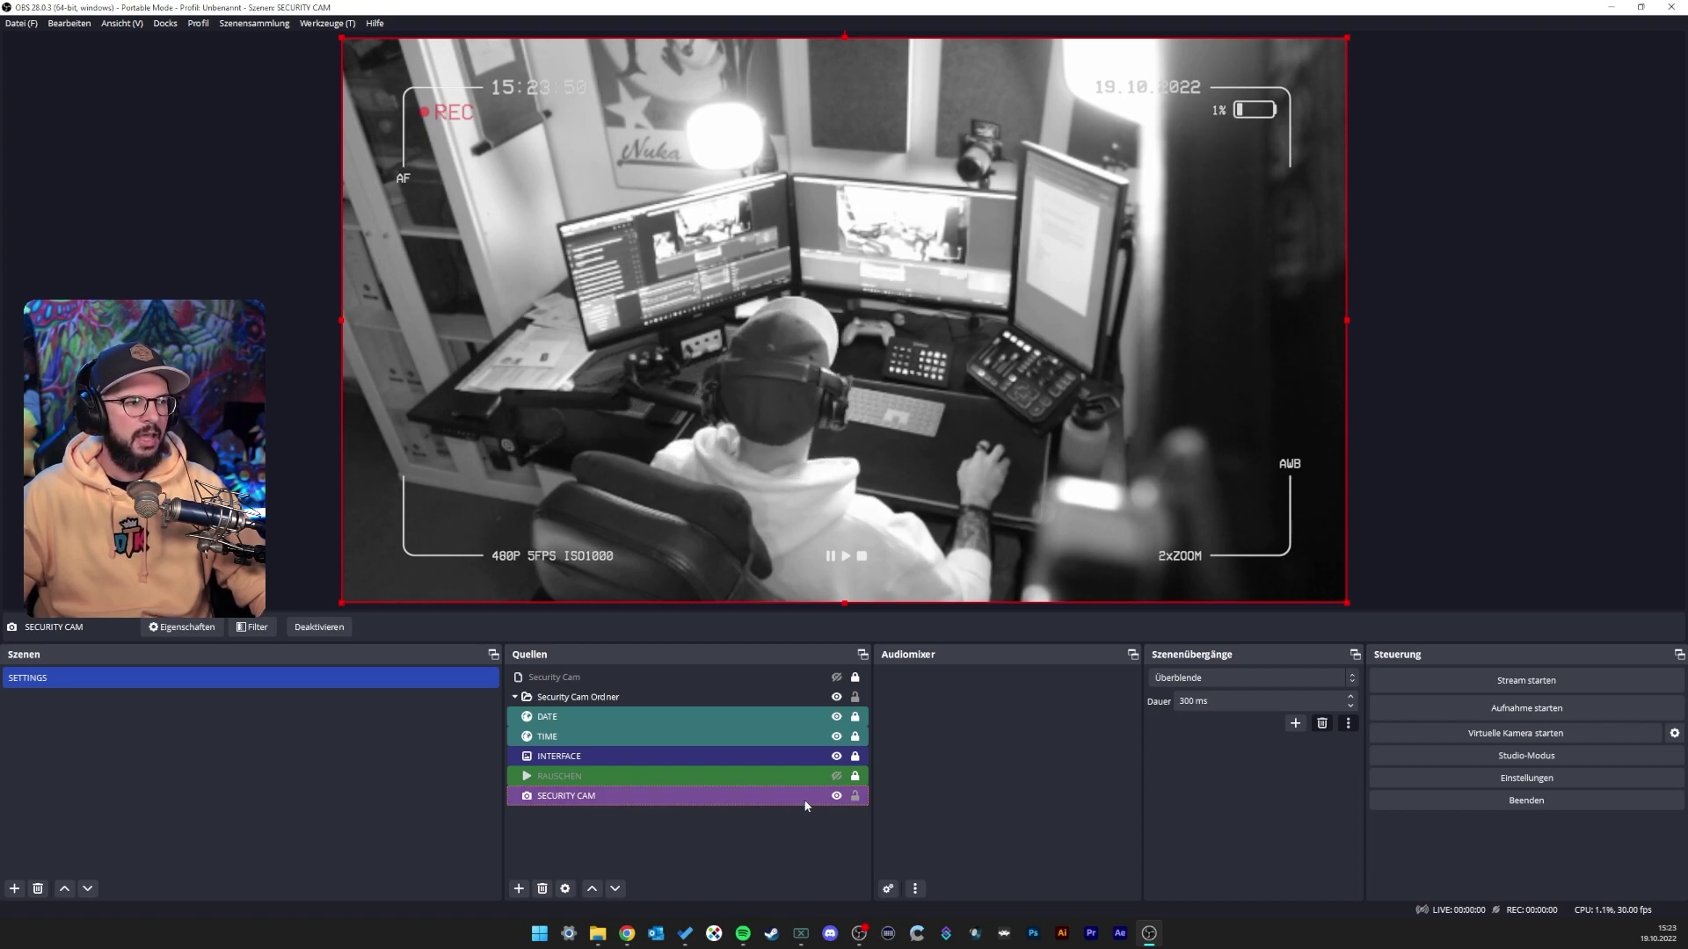
pyautogui.click(836, 796)
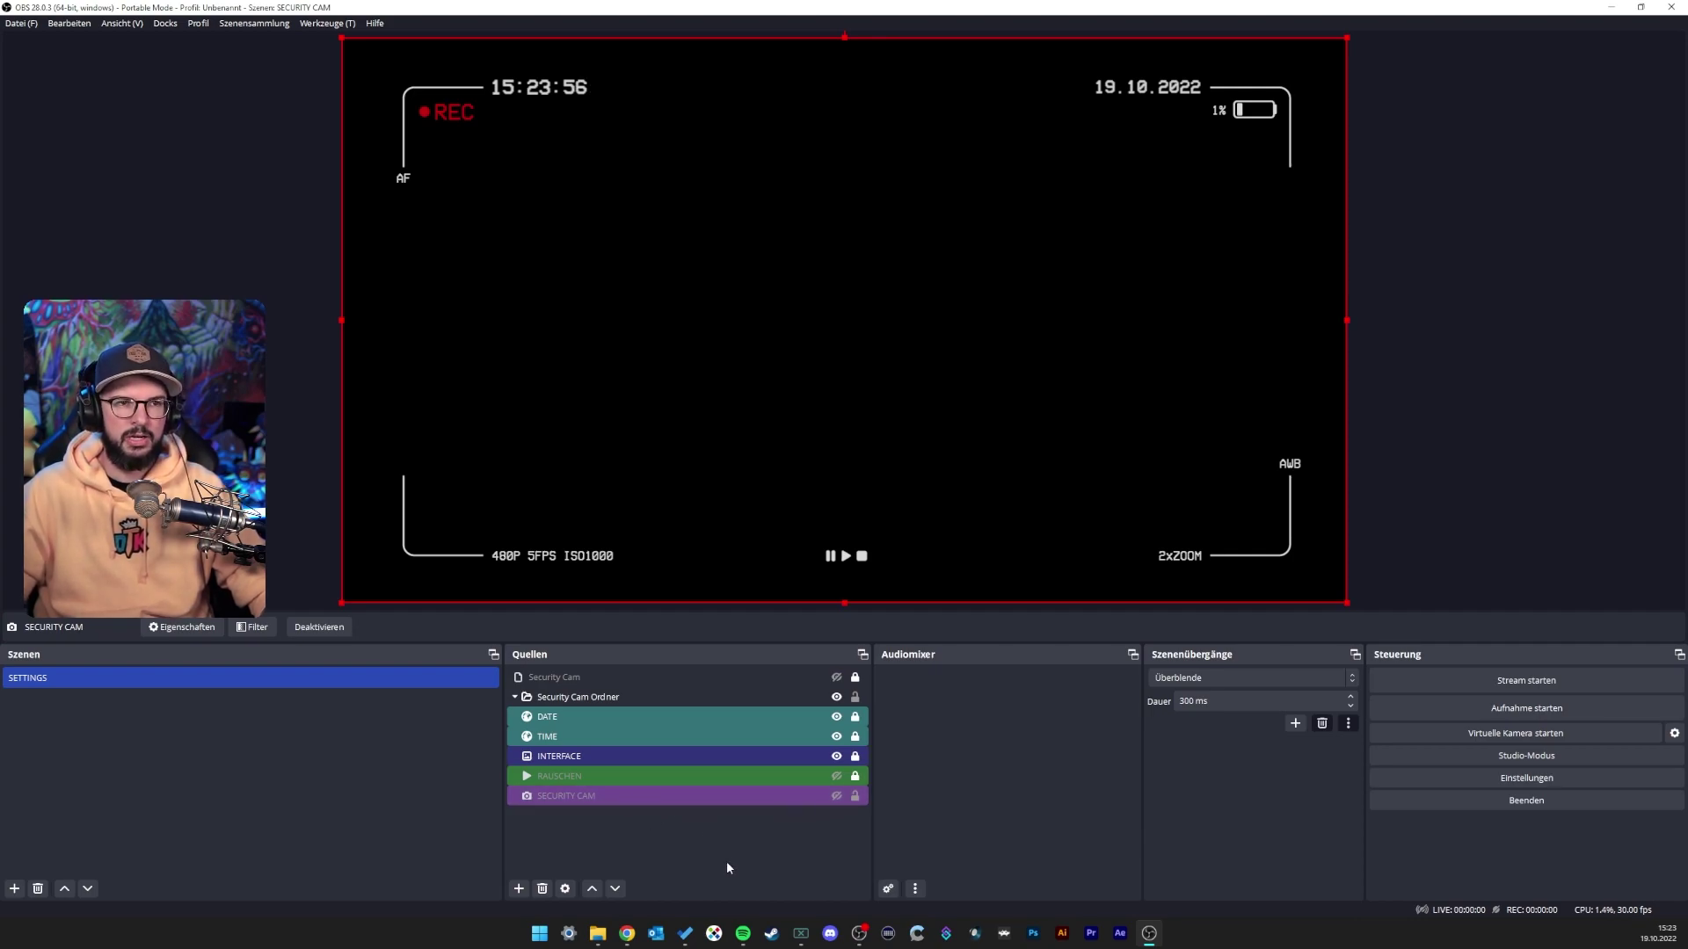
pyautogui.click(836, 796)
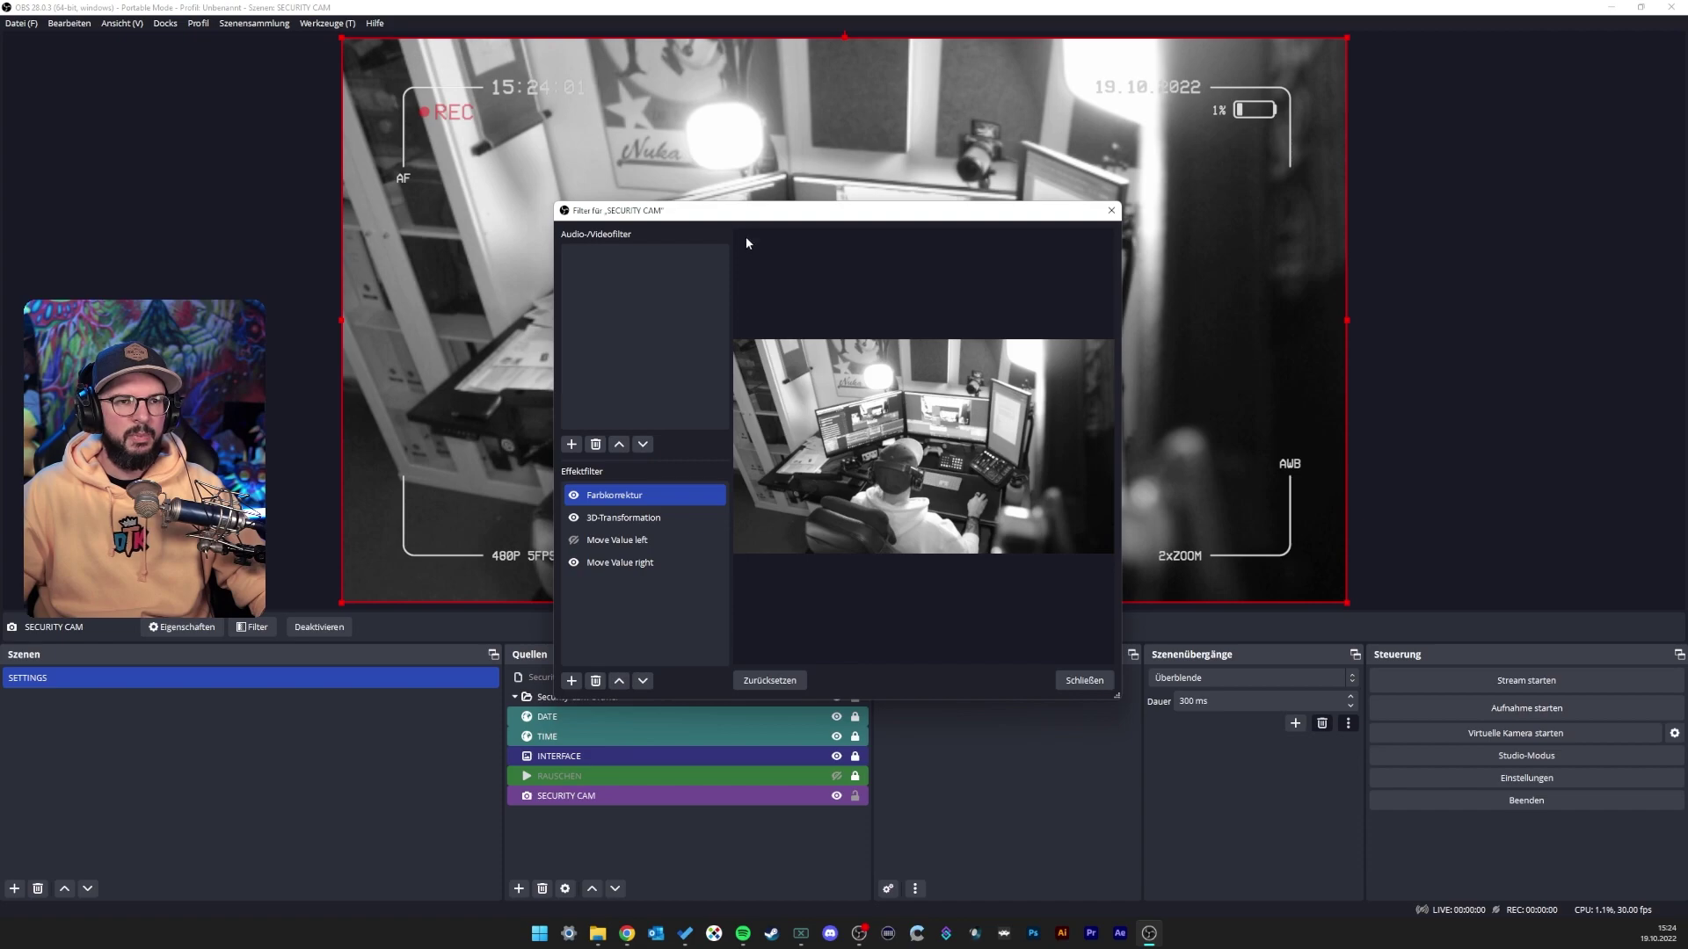
# Review the SECURITY CAM source's effect filters, including the Farbkorrektur settings and its copy option, and close the filter window
pyautogui.moveTo(745, 217); pyautogui.dragTo(876, 167)
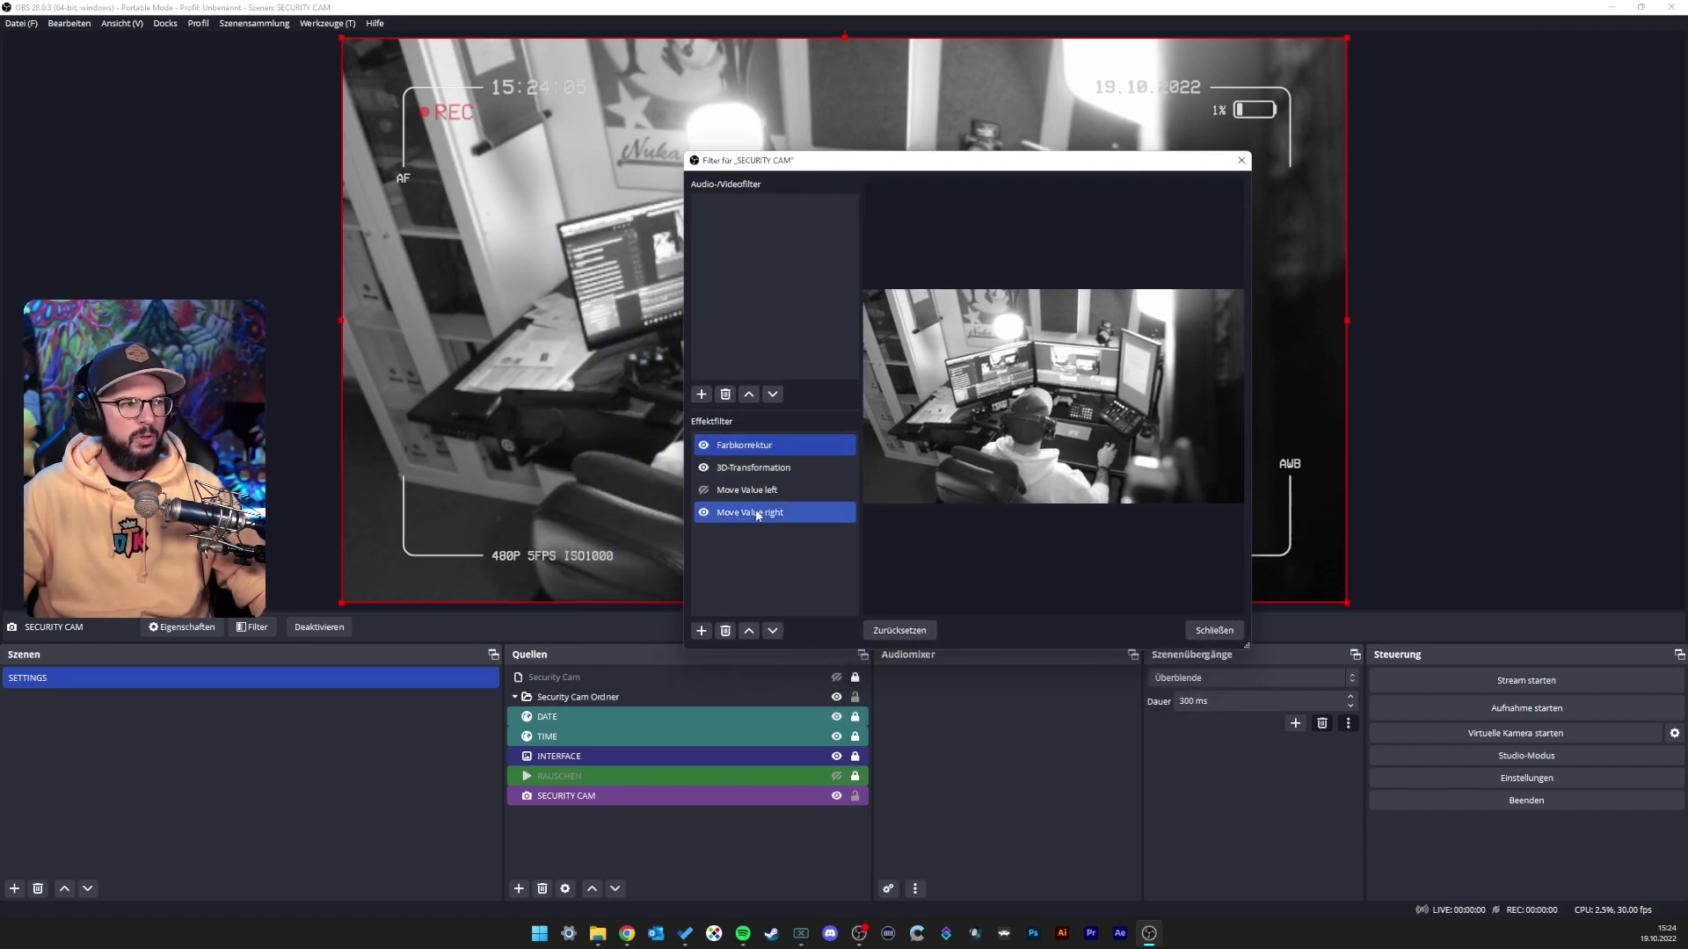
pyautogui.click(755, 446)
pyautogui.rightClick(755, 446)
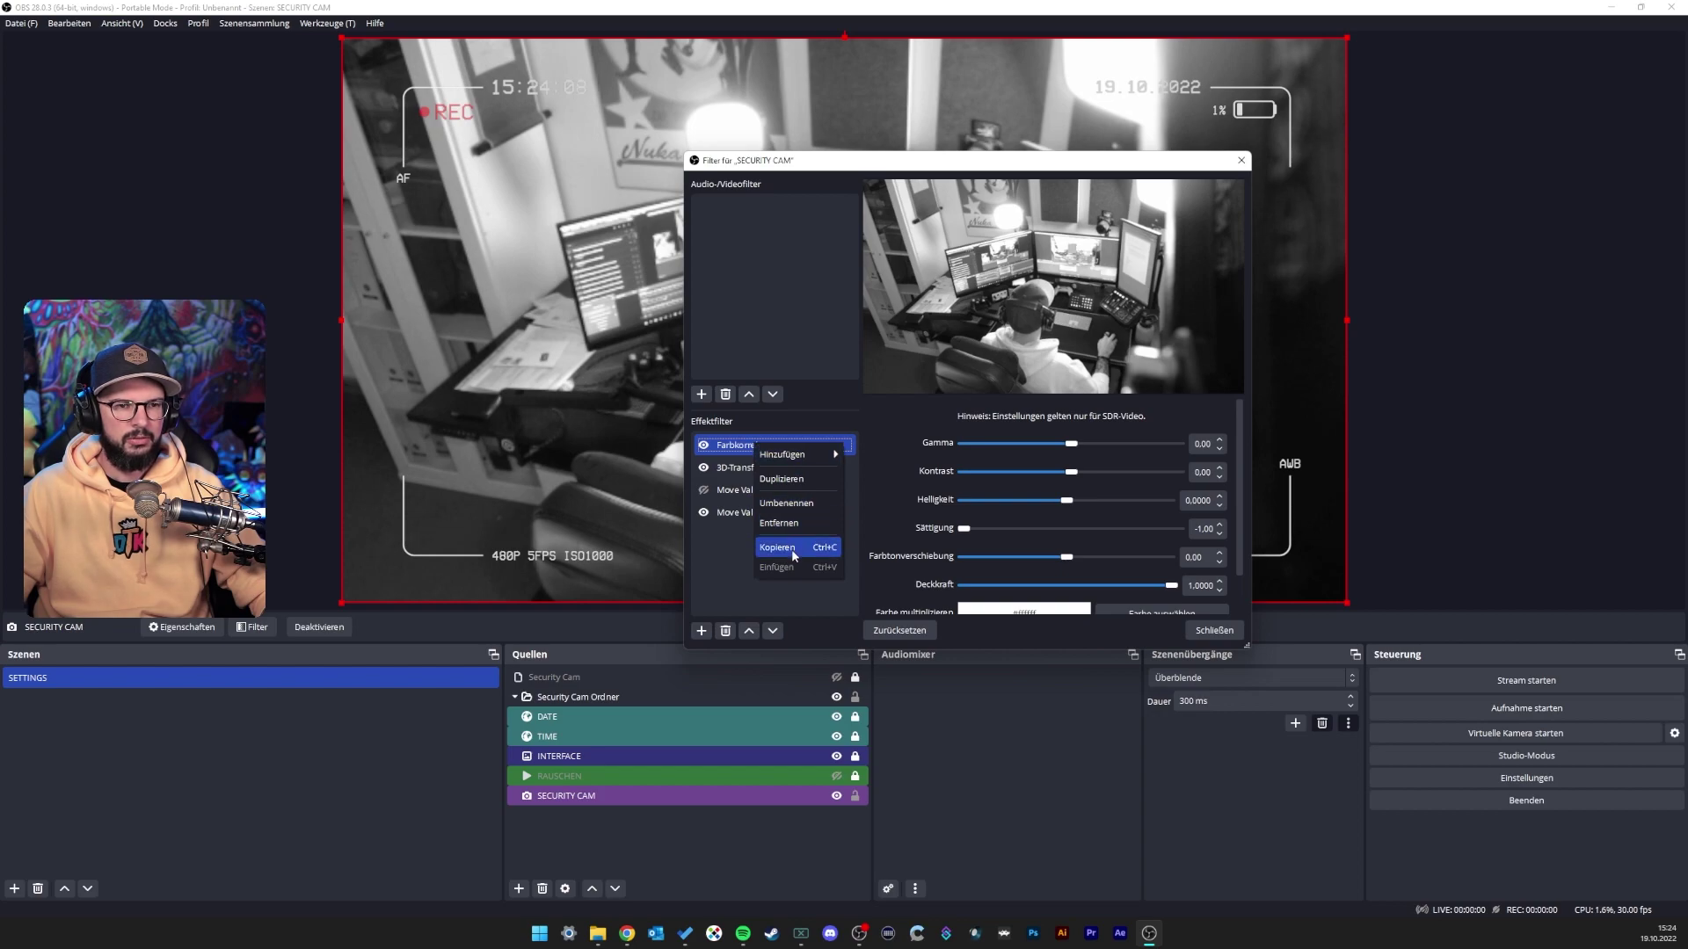
pyautogui.click(763, 566)
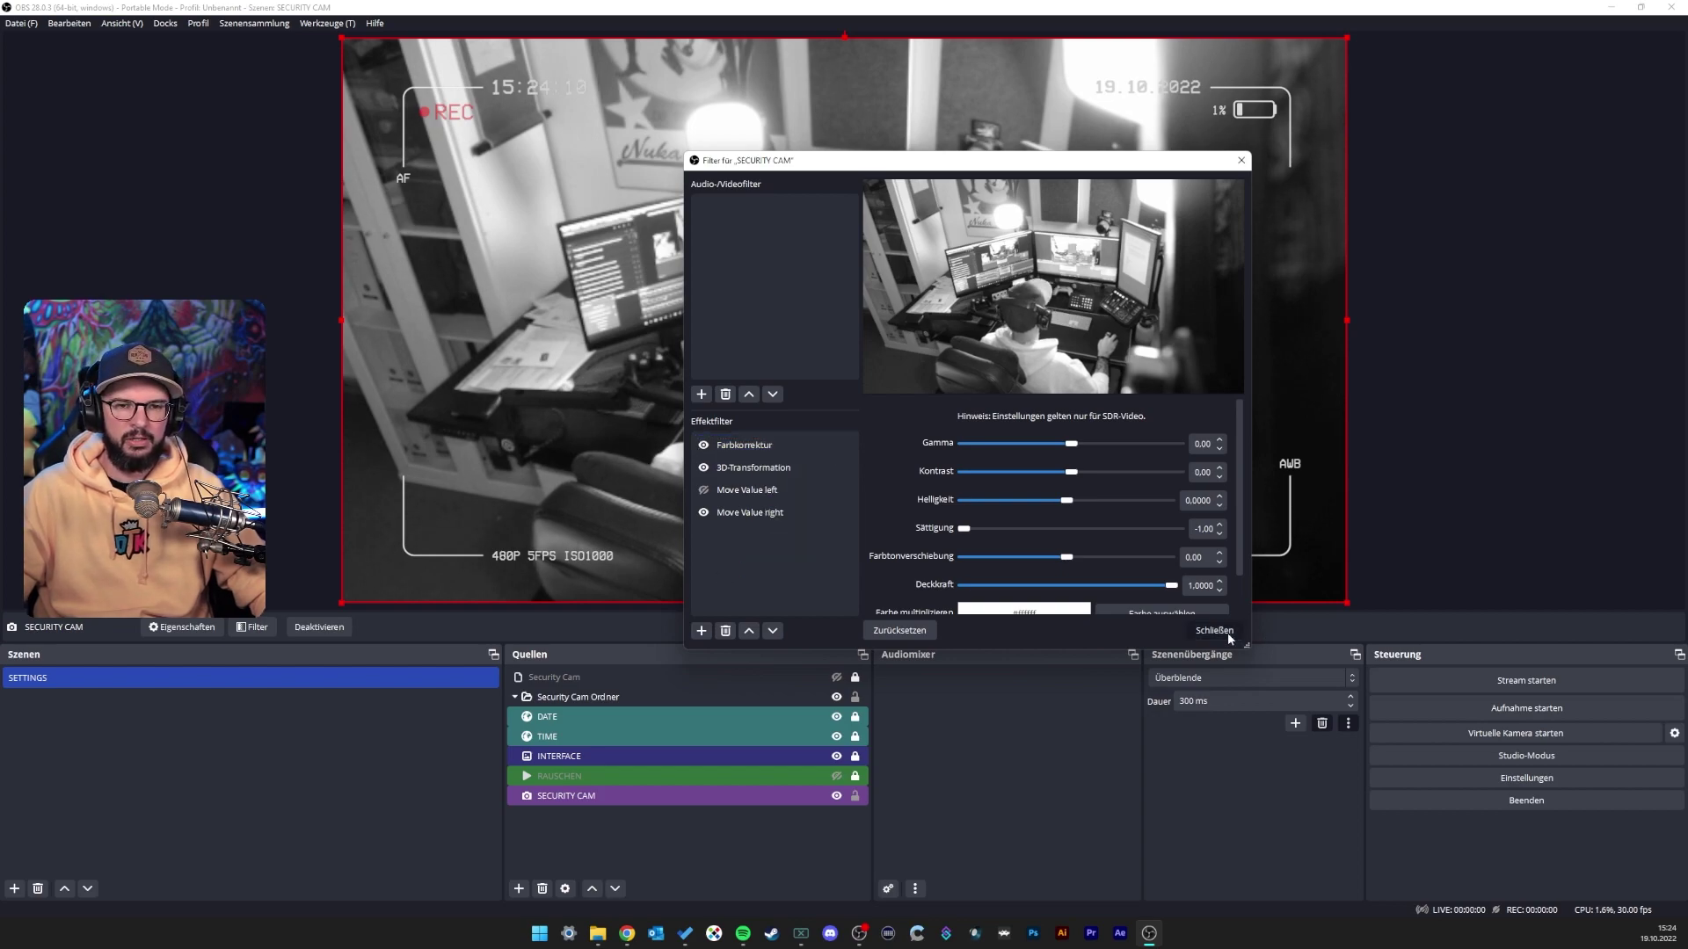
pyautogui.click(1213, 631)
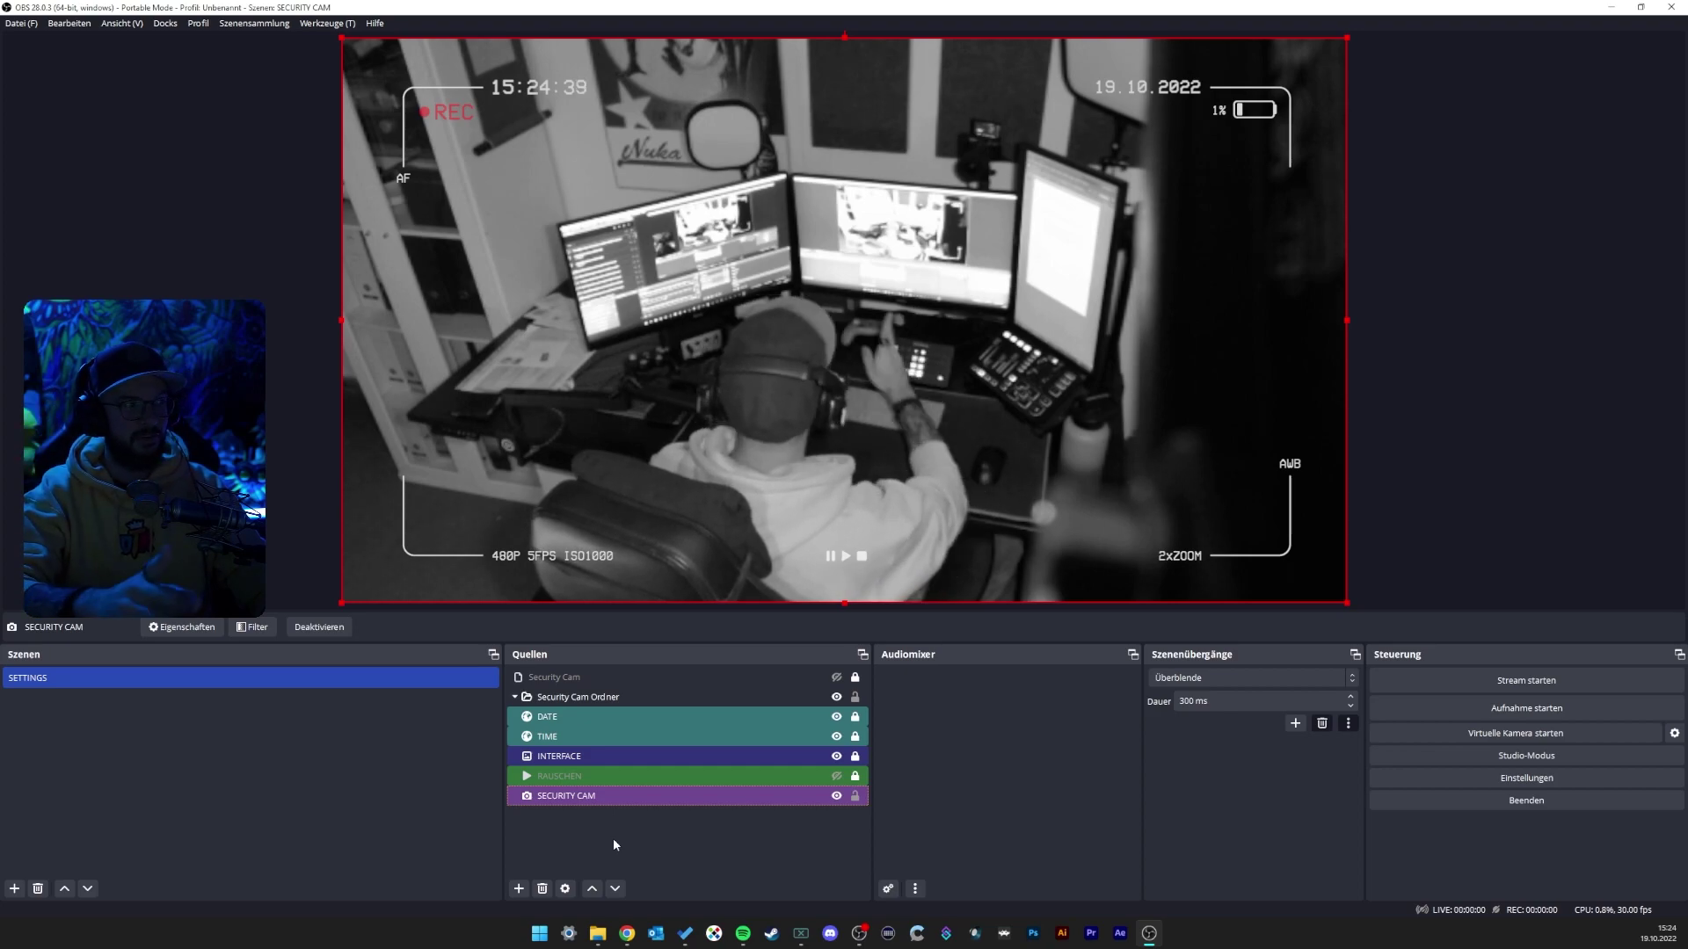
# Set Security Camera Interface.png from the Security Cam folder as the INTERFACE source's image file and confirm
pyautogui.click(592, 756)
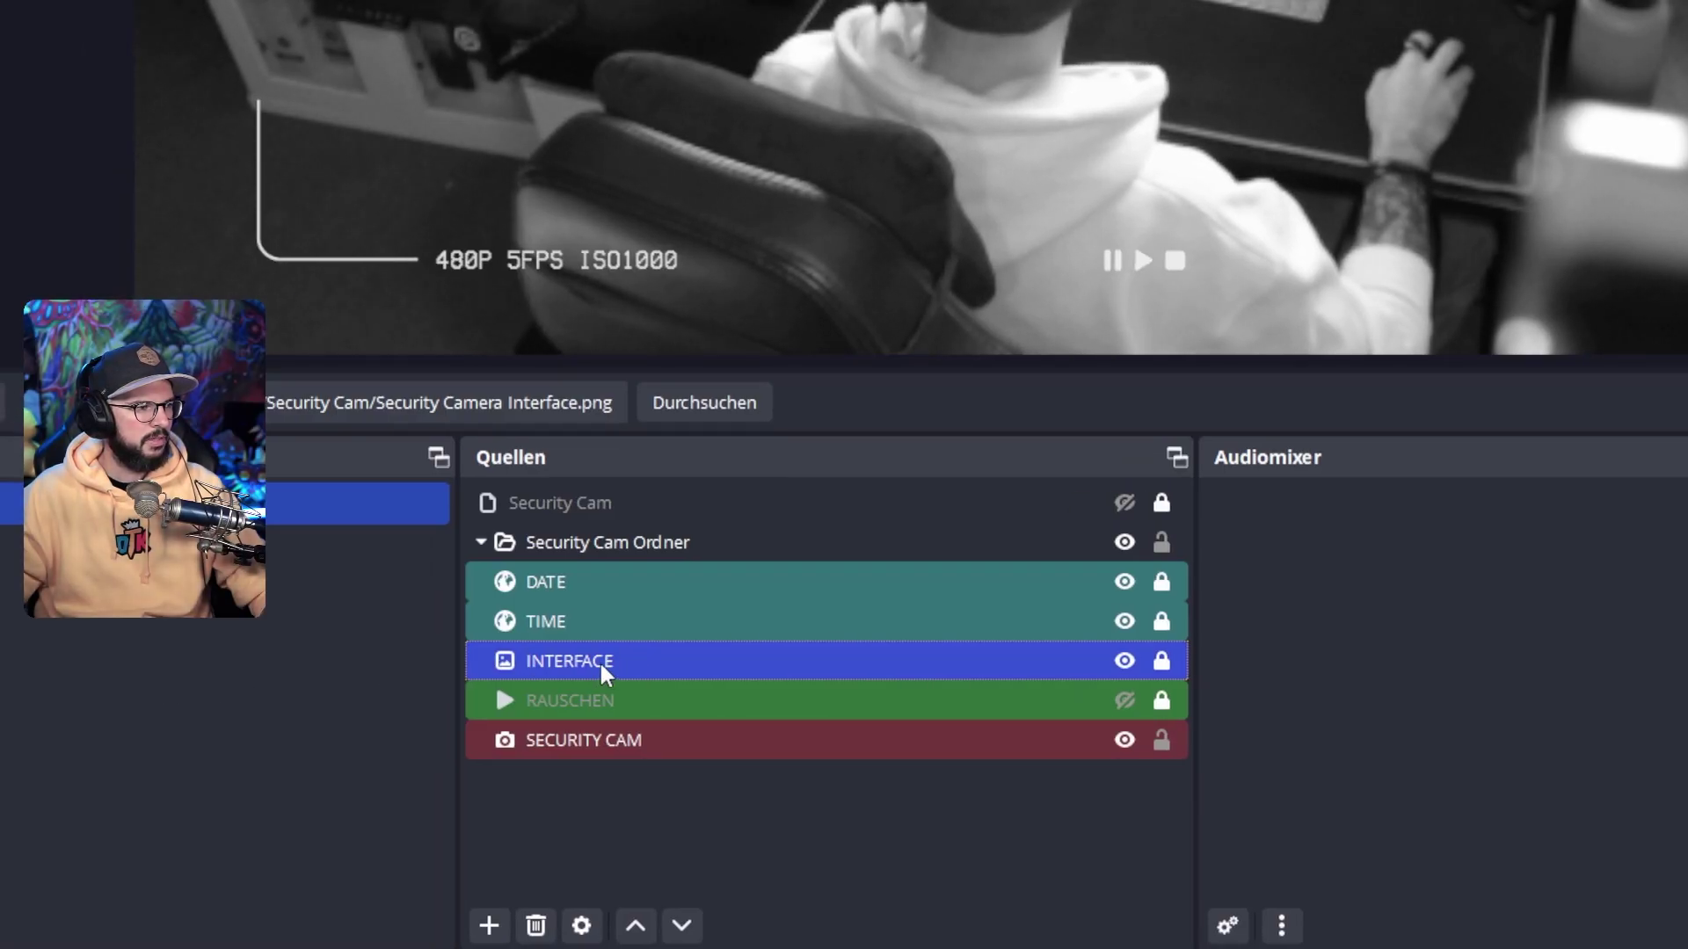
pyautogui.doubleClick(599, 661)
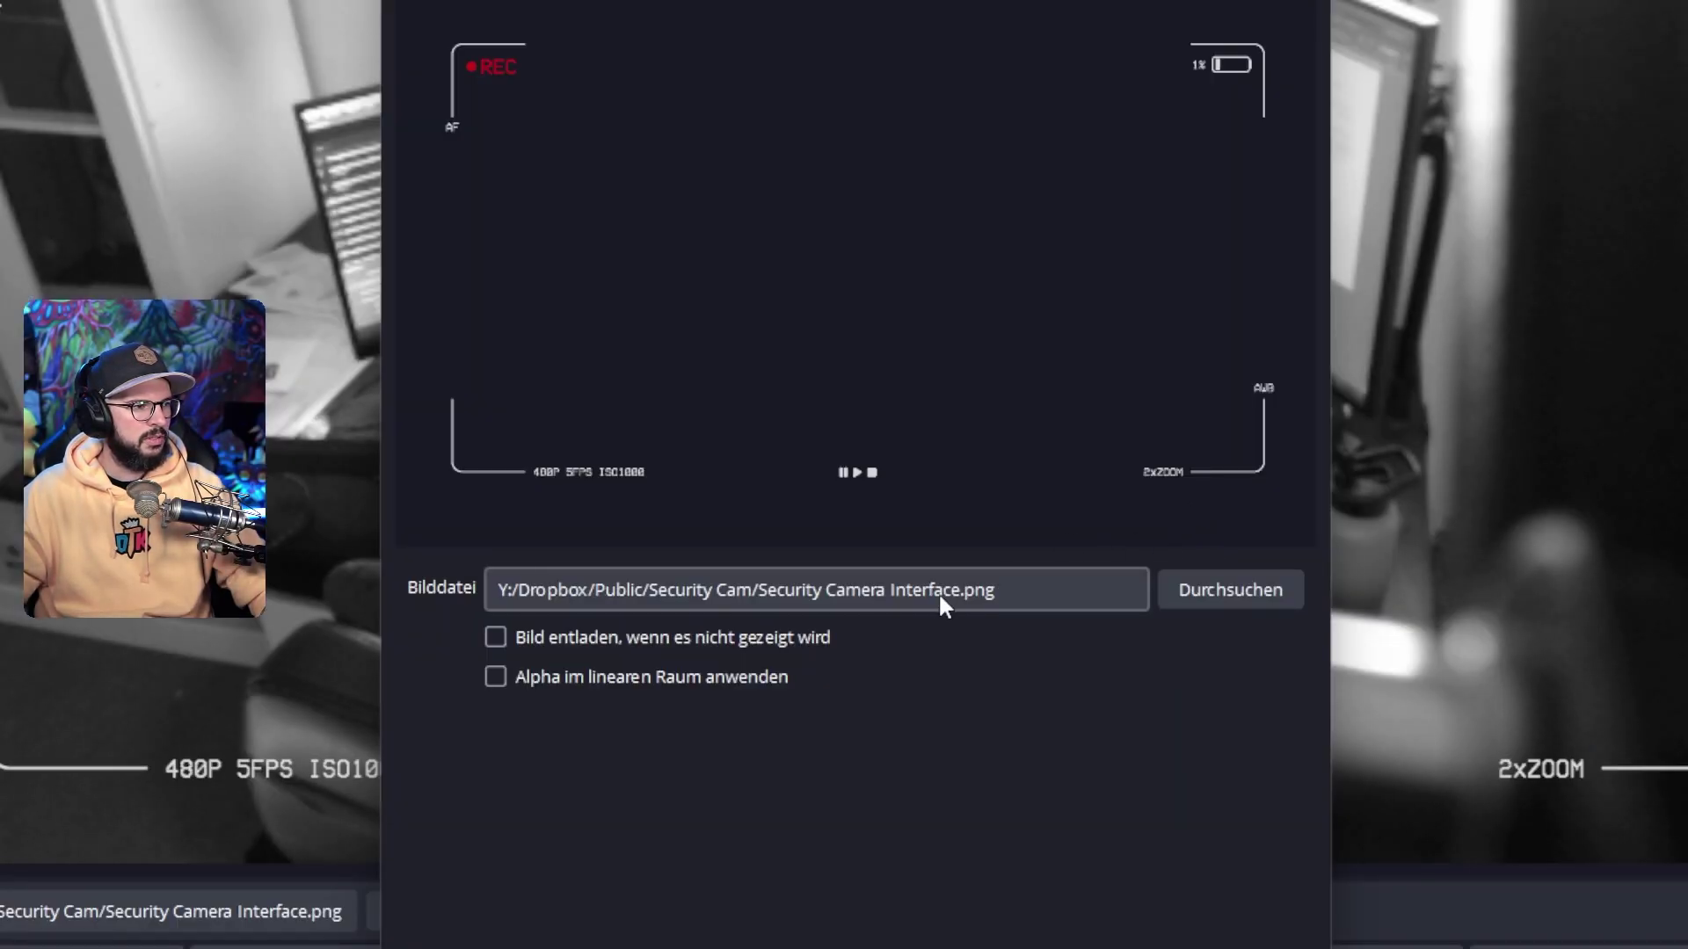
pyautogui.click(1215, 588)
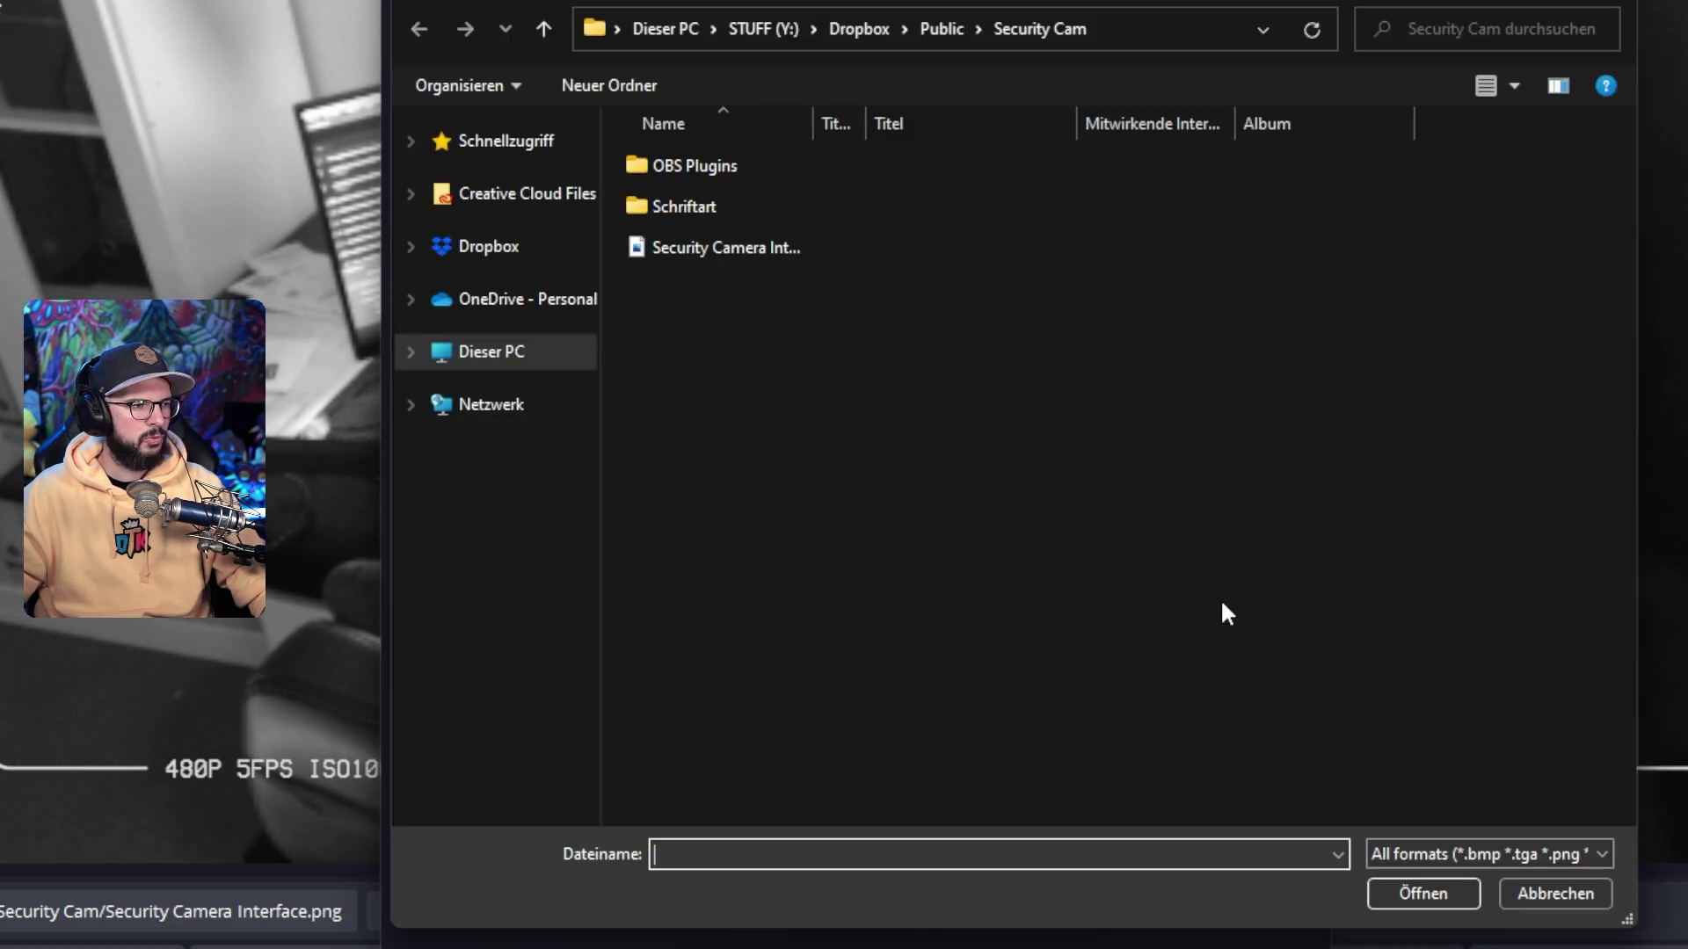
pyautogui.click(747, 248)
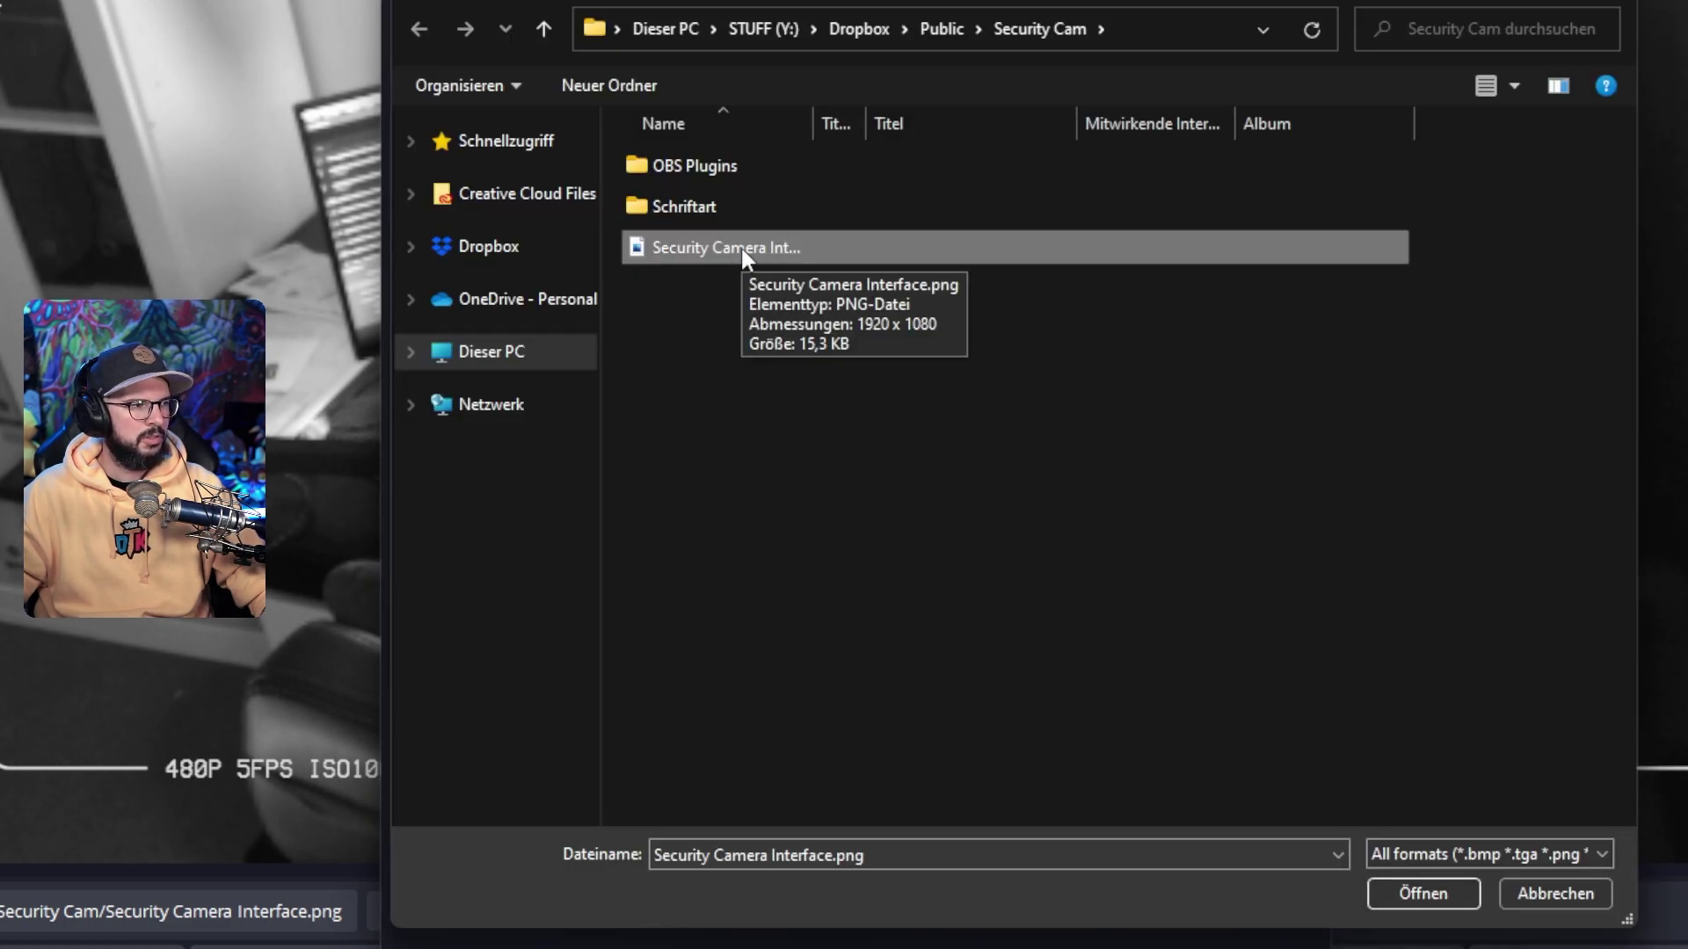
pyautogui.doubleClick(746, 249)
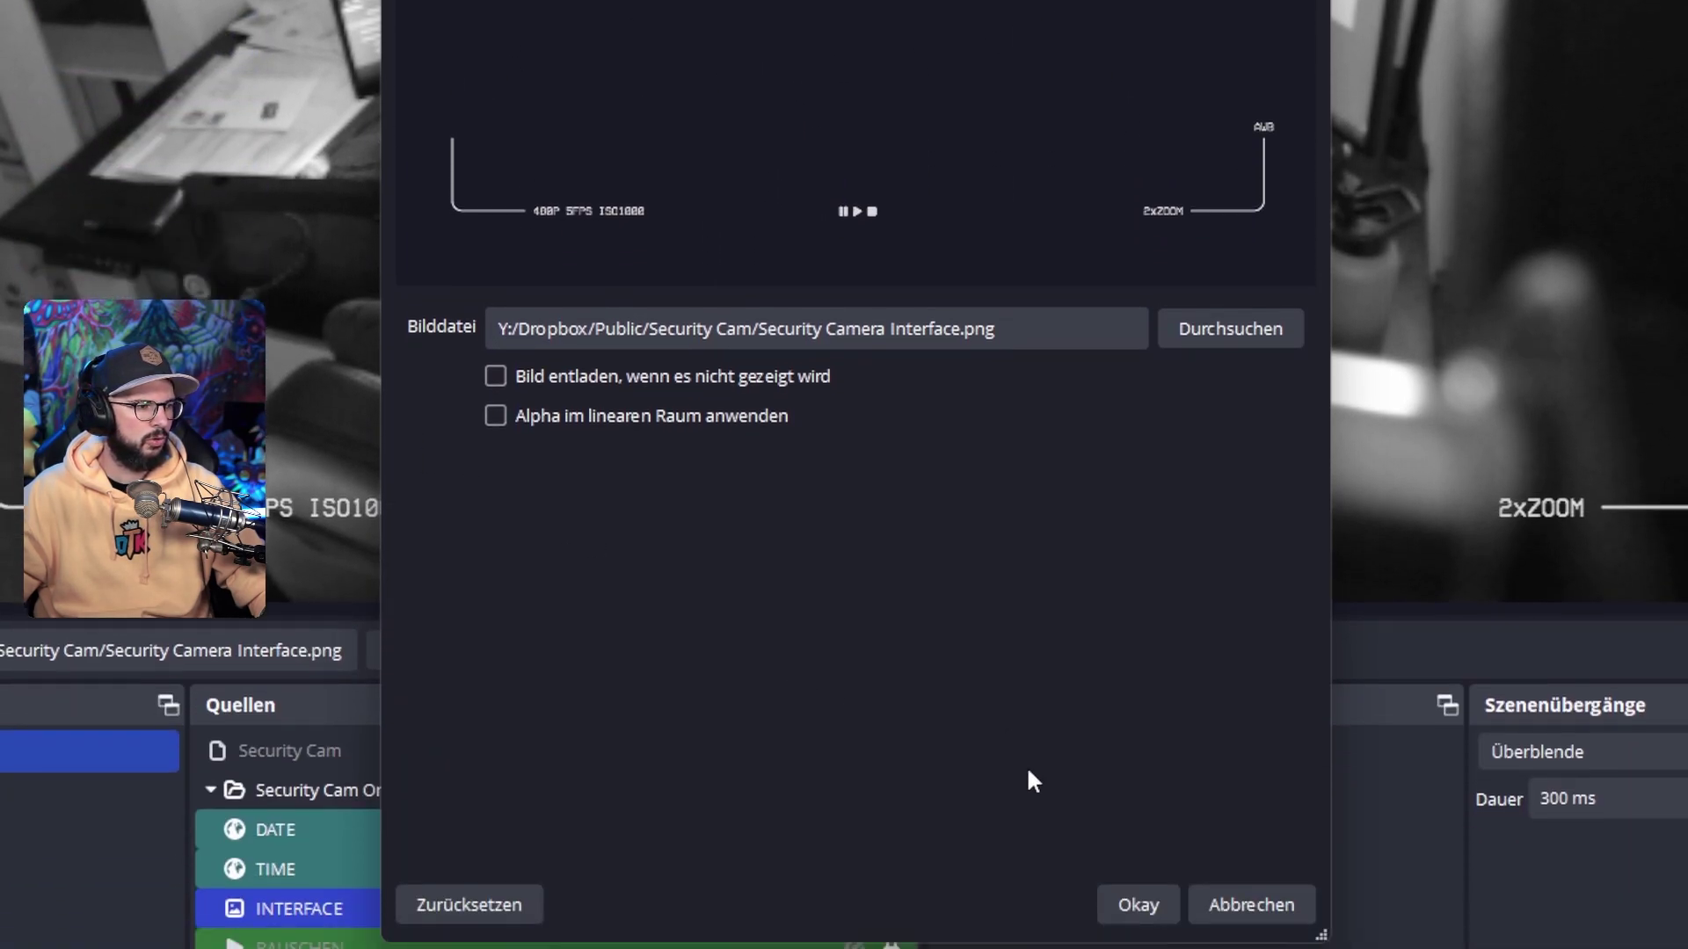
pyautogui.click(1137, 905)
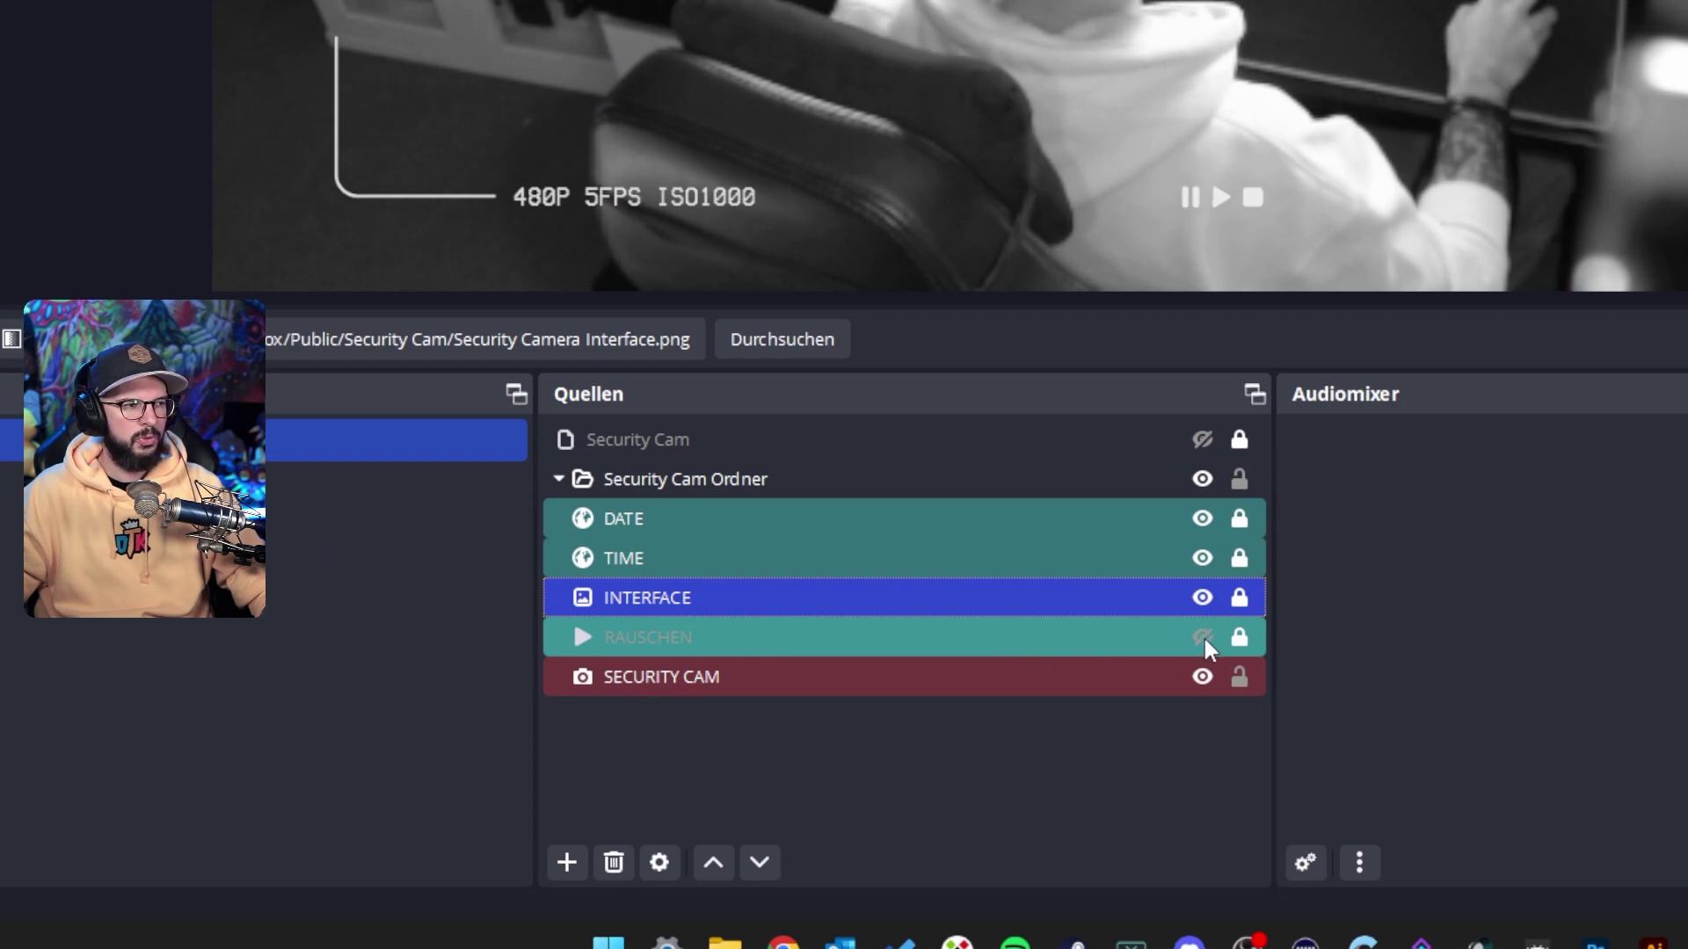
# Set RAUSCHEN.mp3 from the Security Cam folder as the RAUSCHEN source's local file, confirm and show the source
pyautogui.doubleClick(1104, 636)
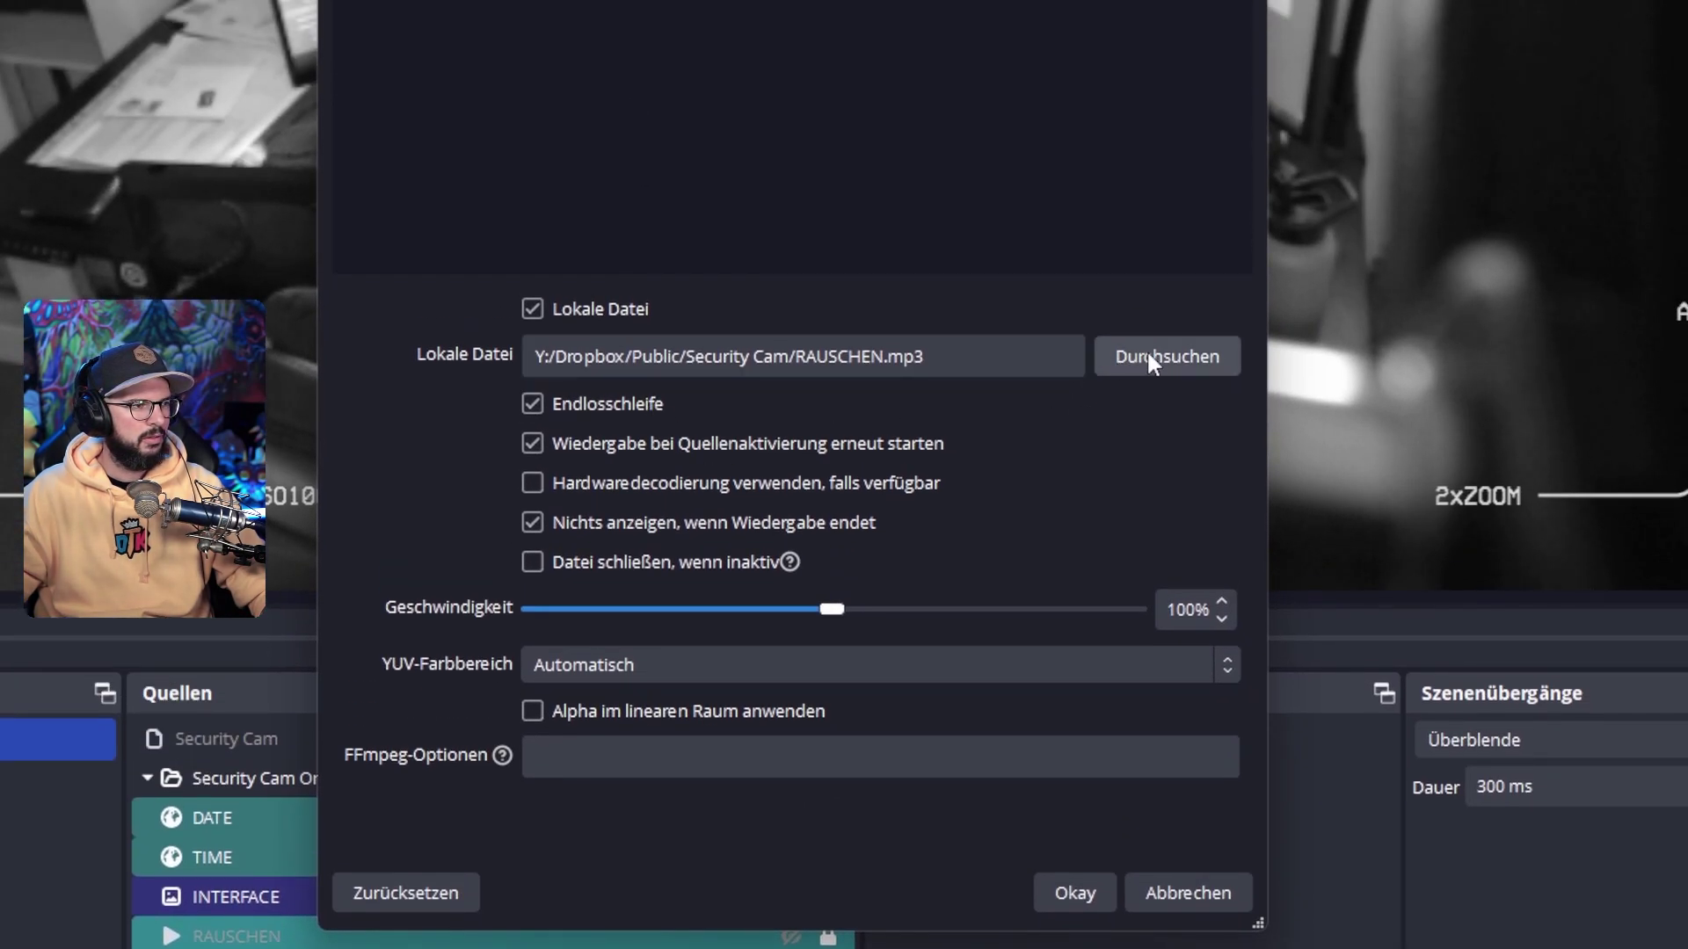
pyautogui.click(1152, 352)
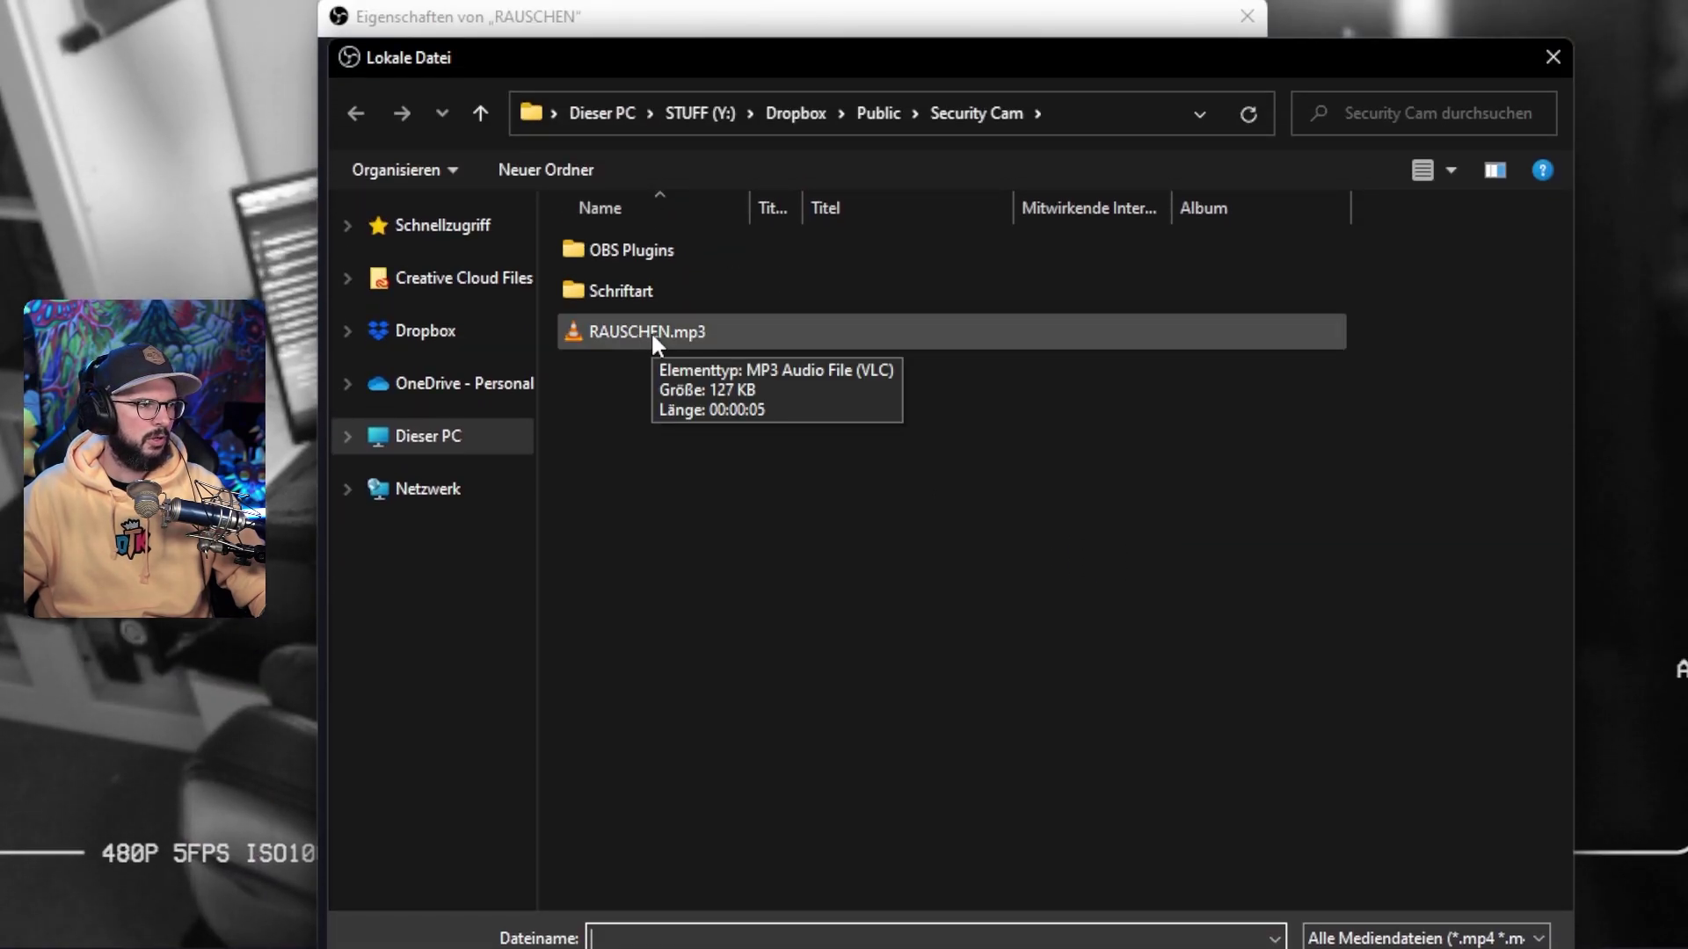
pyautogui.doubleClick(650, 332)
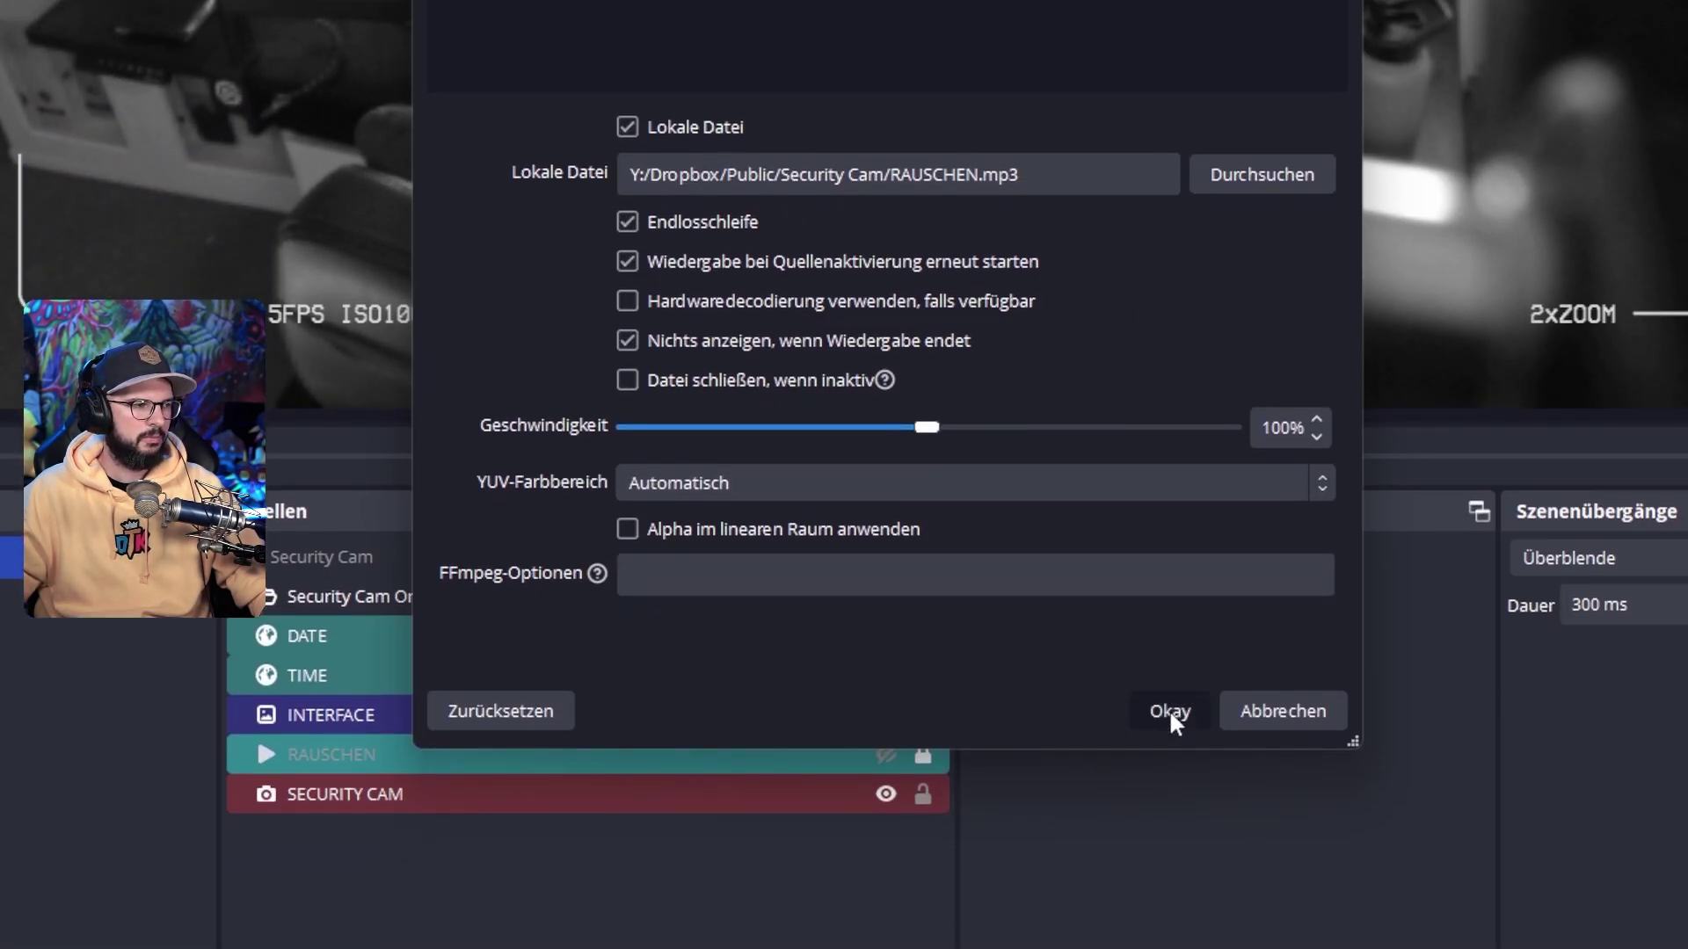
pyautogui.click(1170, 712)
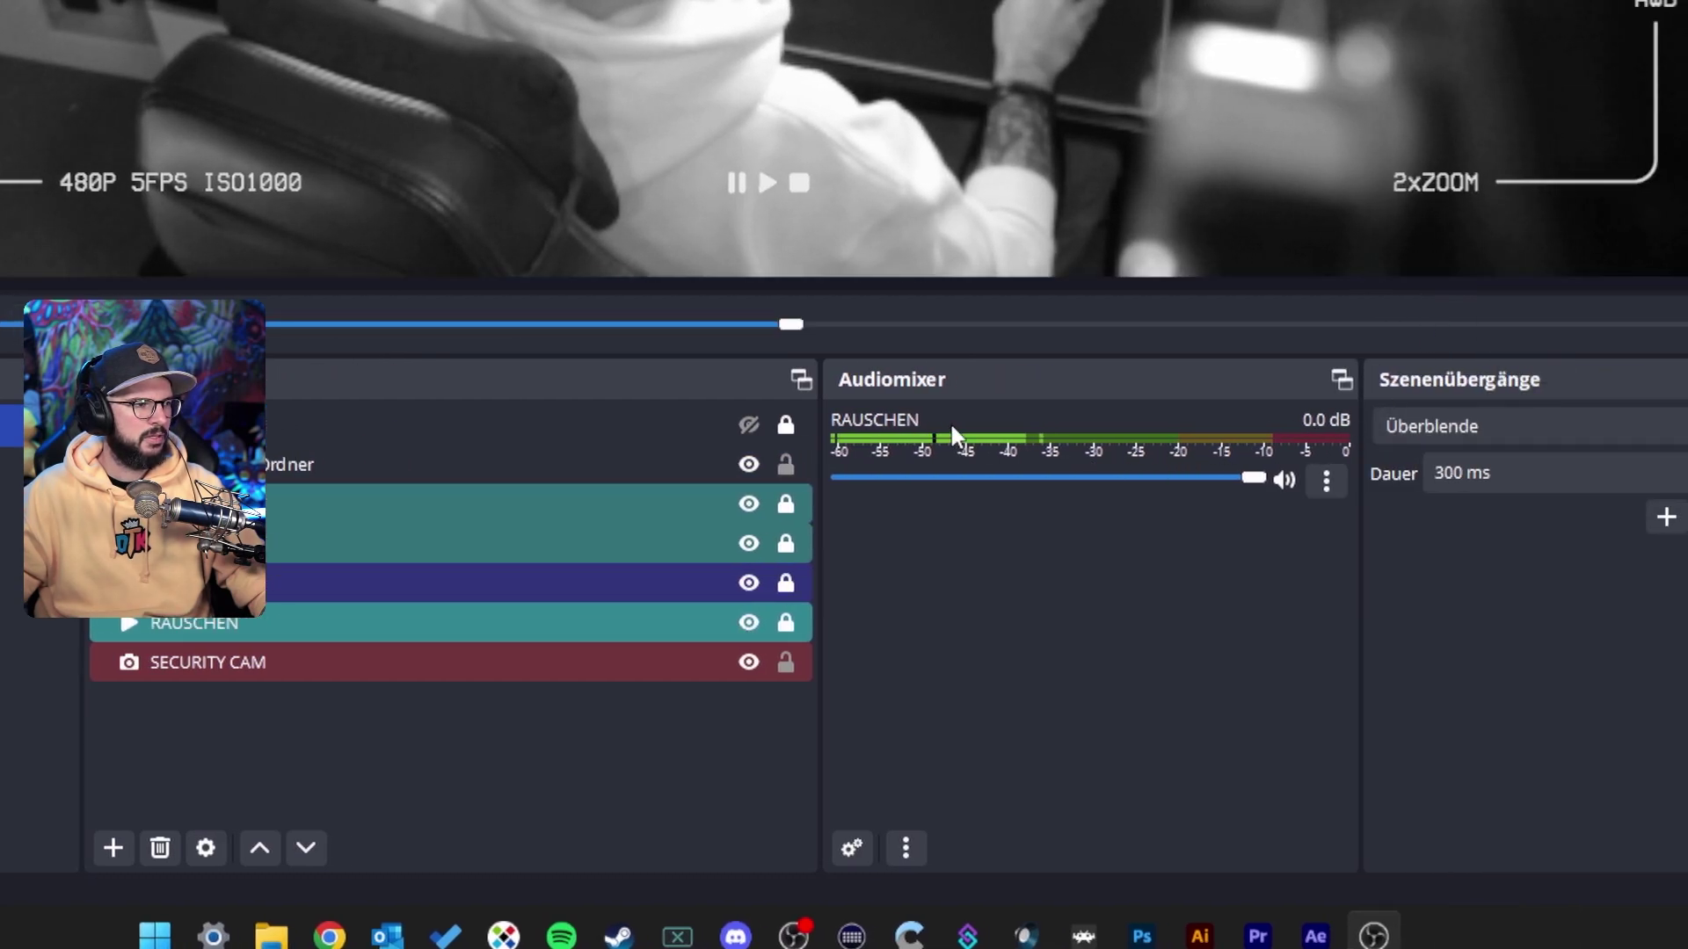
# Lower the RAUSCHEN volume to about -10.9 dB and check its audio monitoring in the advanced audio properties
pyautogui.moveTo(1252, 478); pyautogui.dragTo(1104, 486)
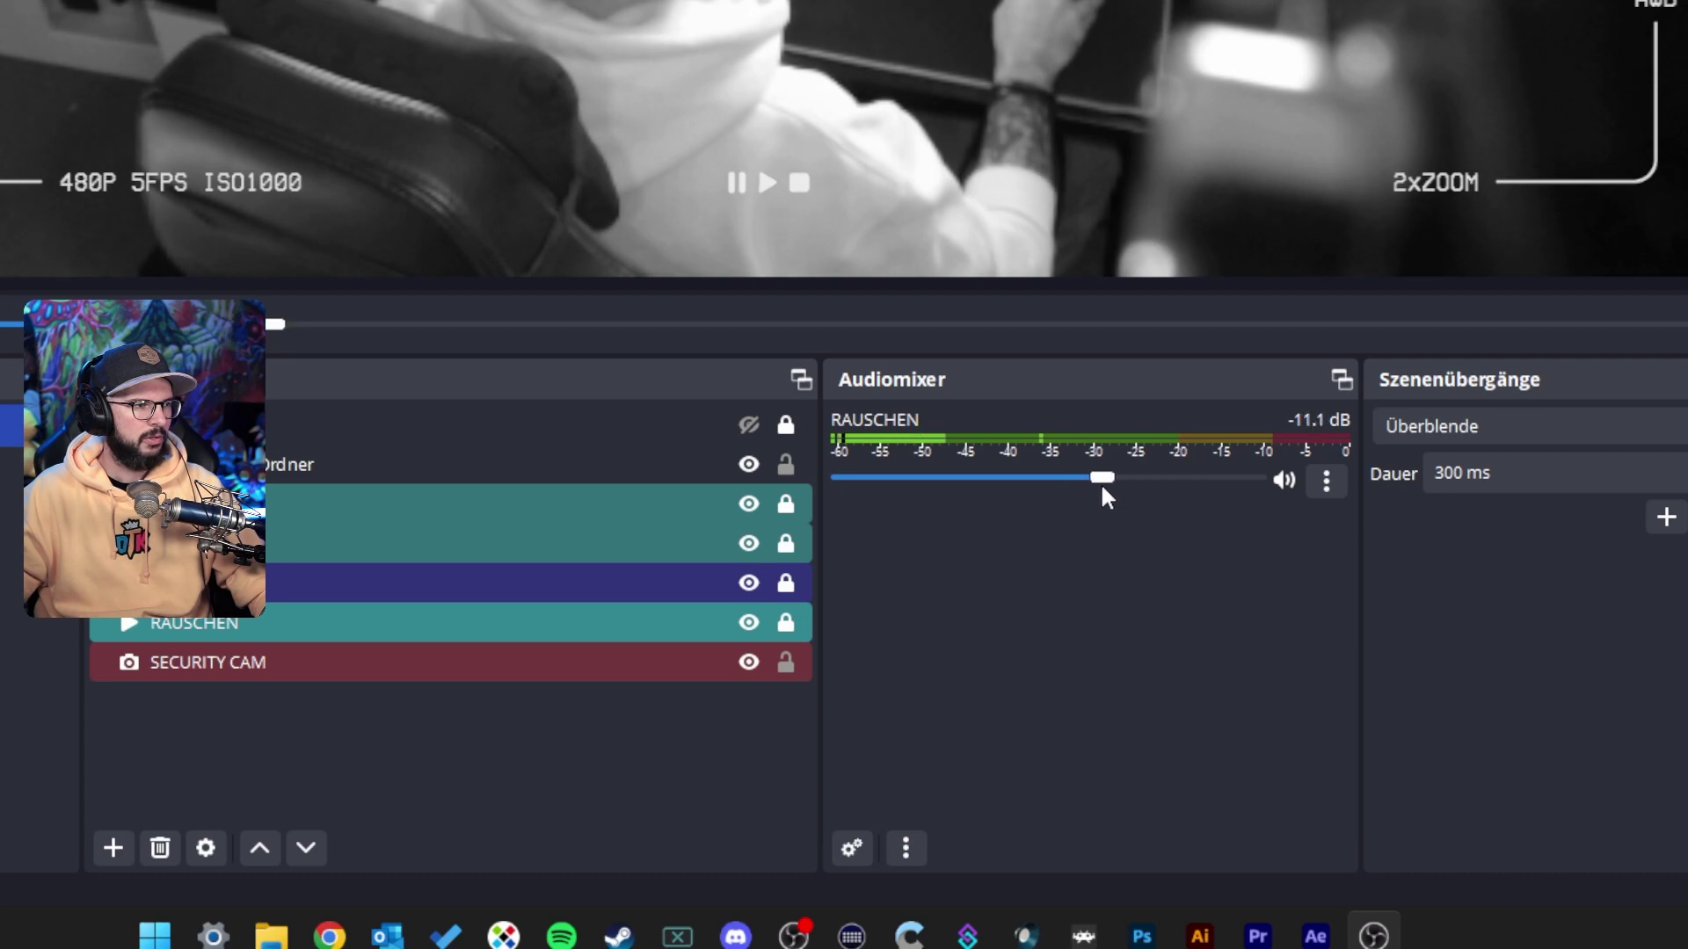
pyautogui.click(1329, 480)
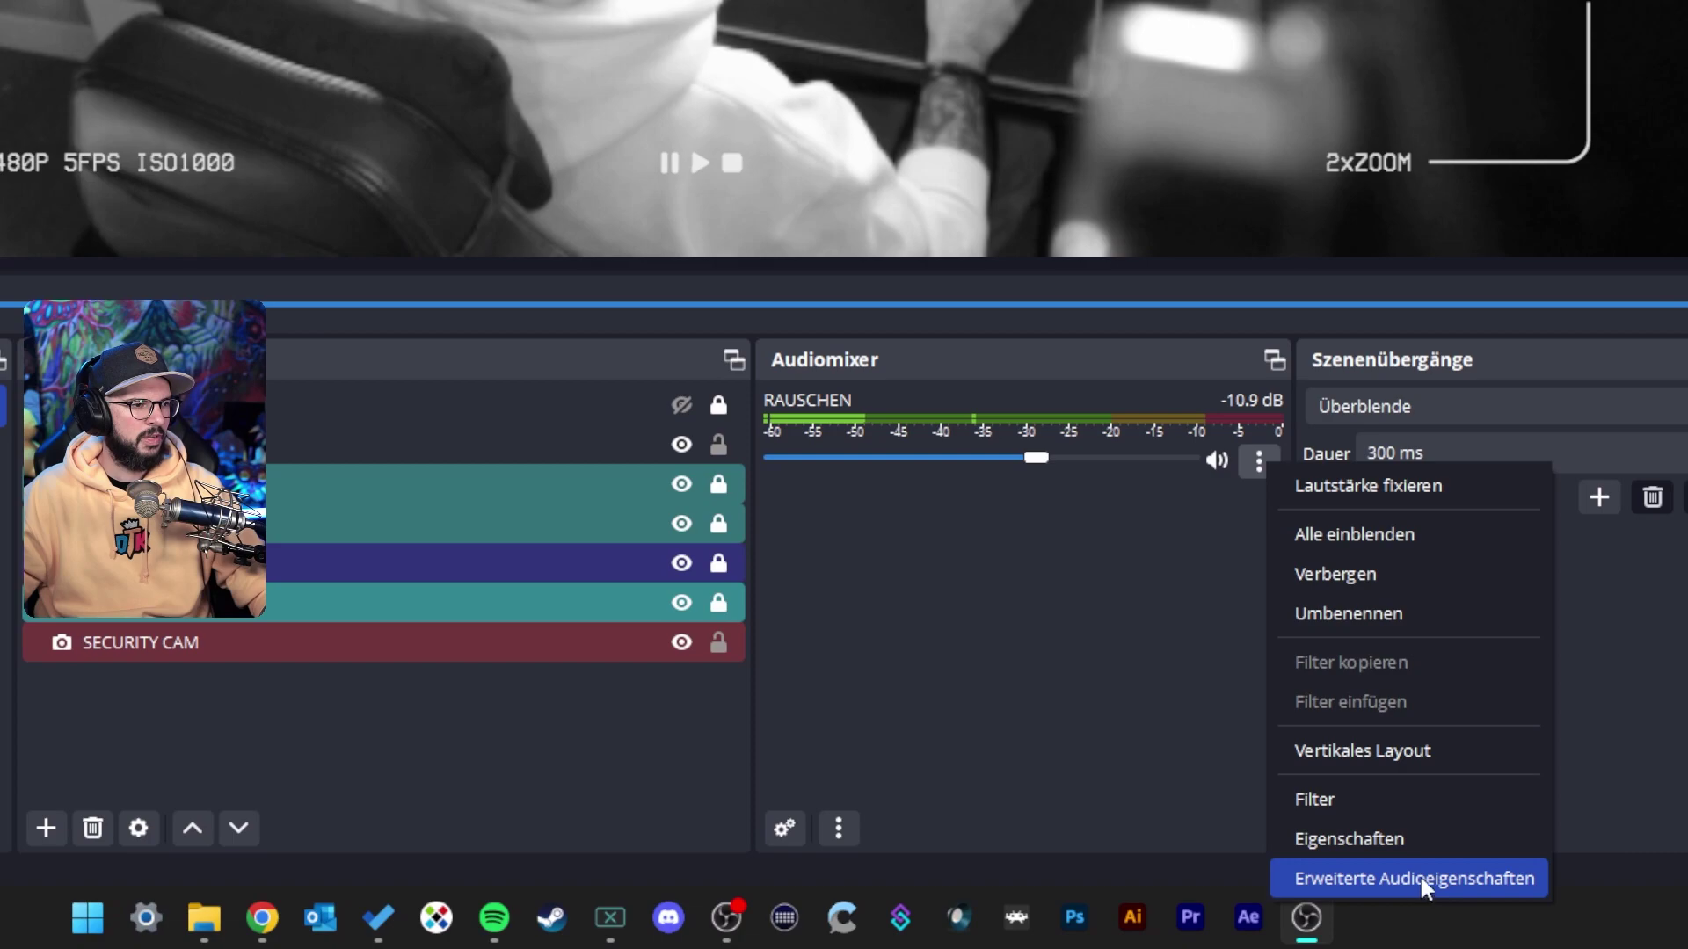
pyautogui.click(1418, 878)
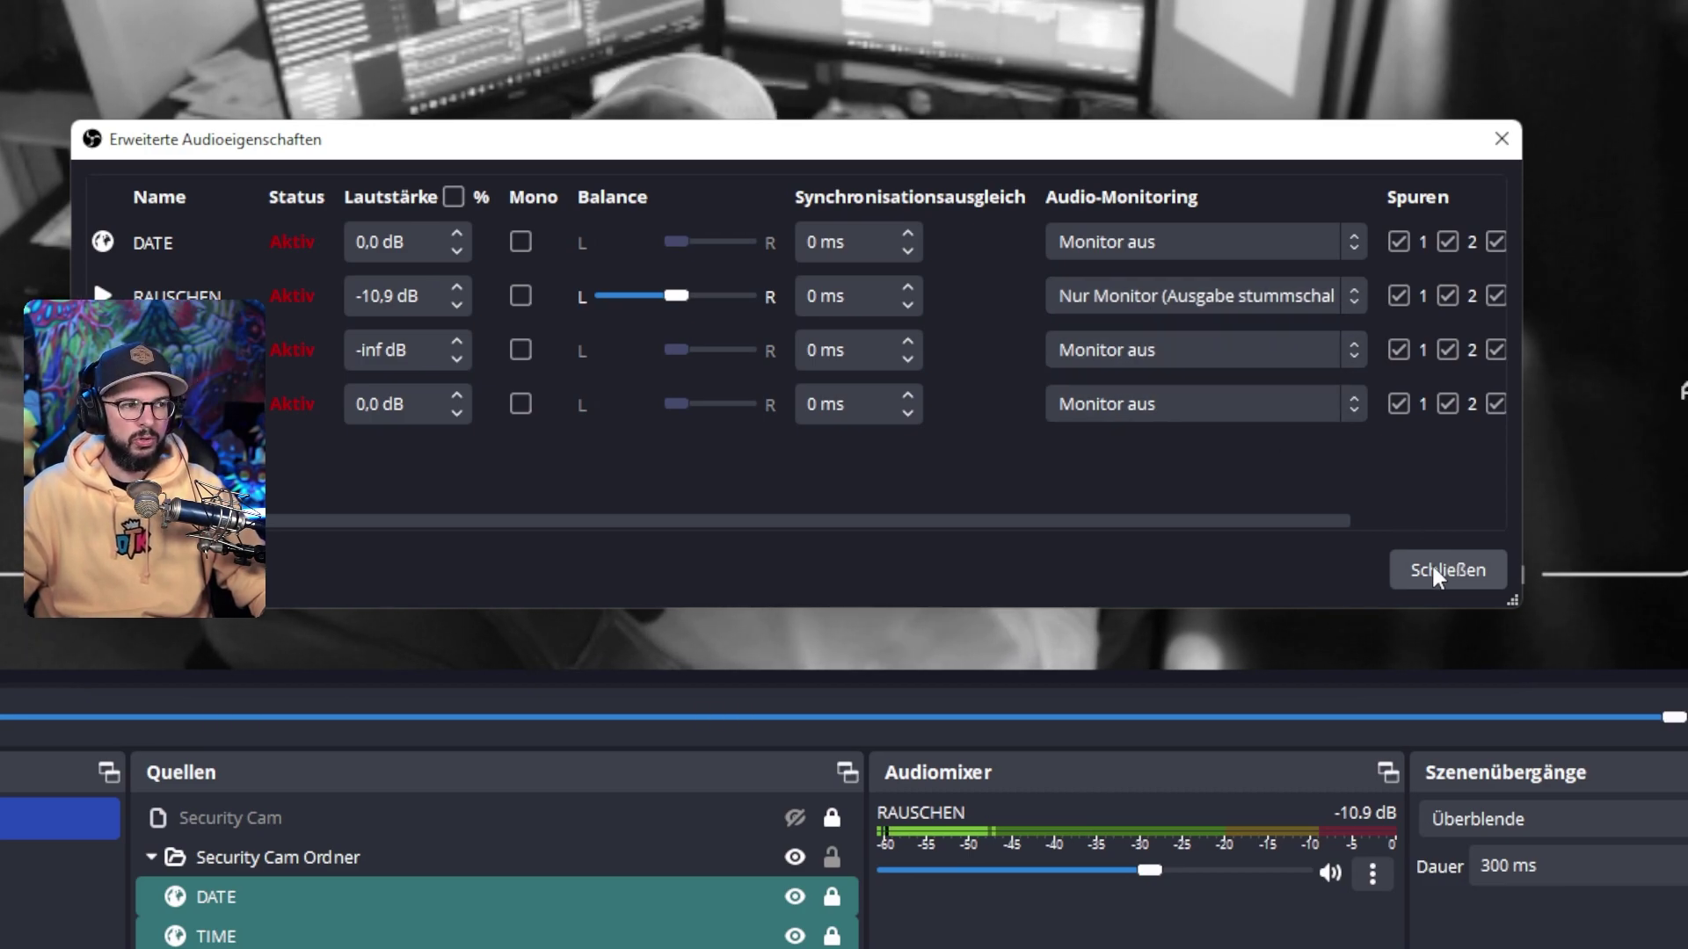
pyautogui.click(1439, 573)
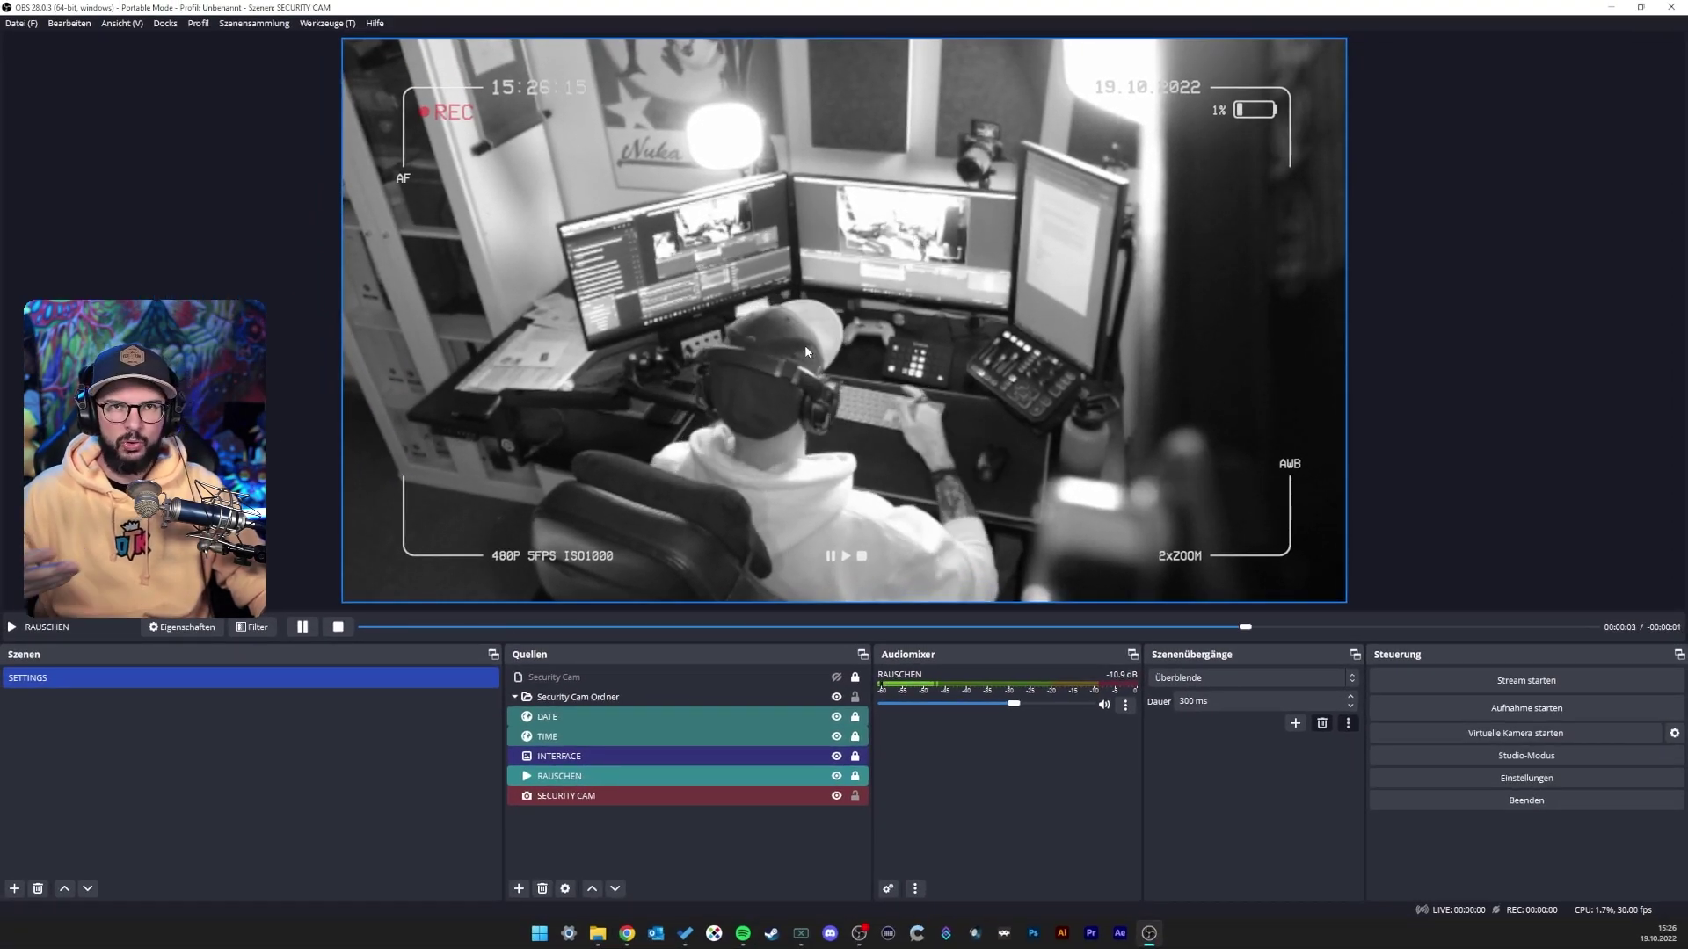
# Hide the RAUSCHEN source and select the Security Cam Ordner group
pyautogui.click(837, 776)
pyautogui.click(836, 776)
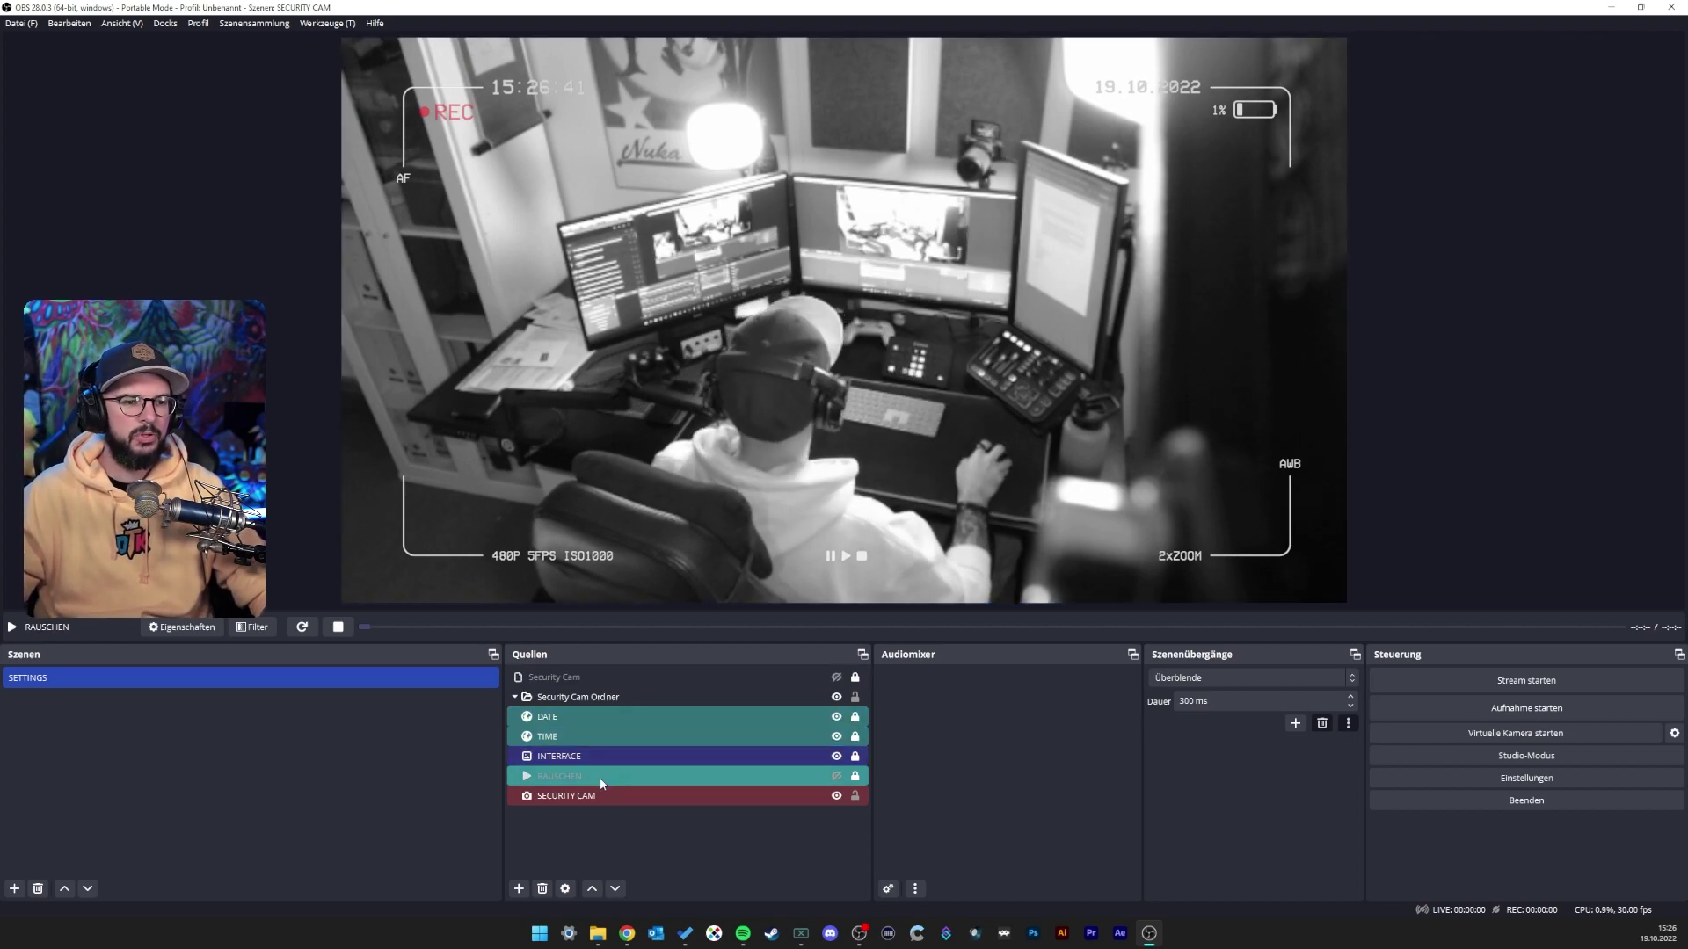
pyautogui.click(587, 698)
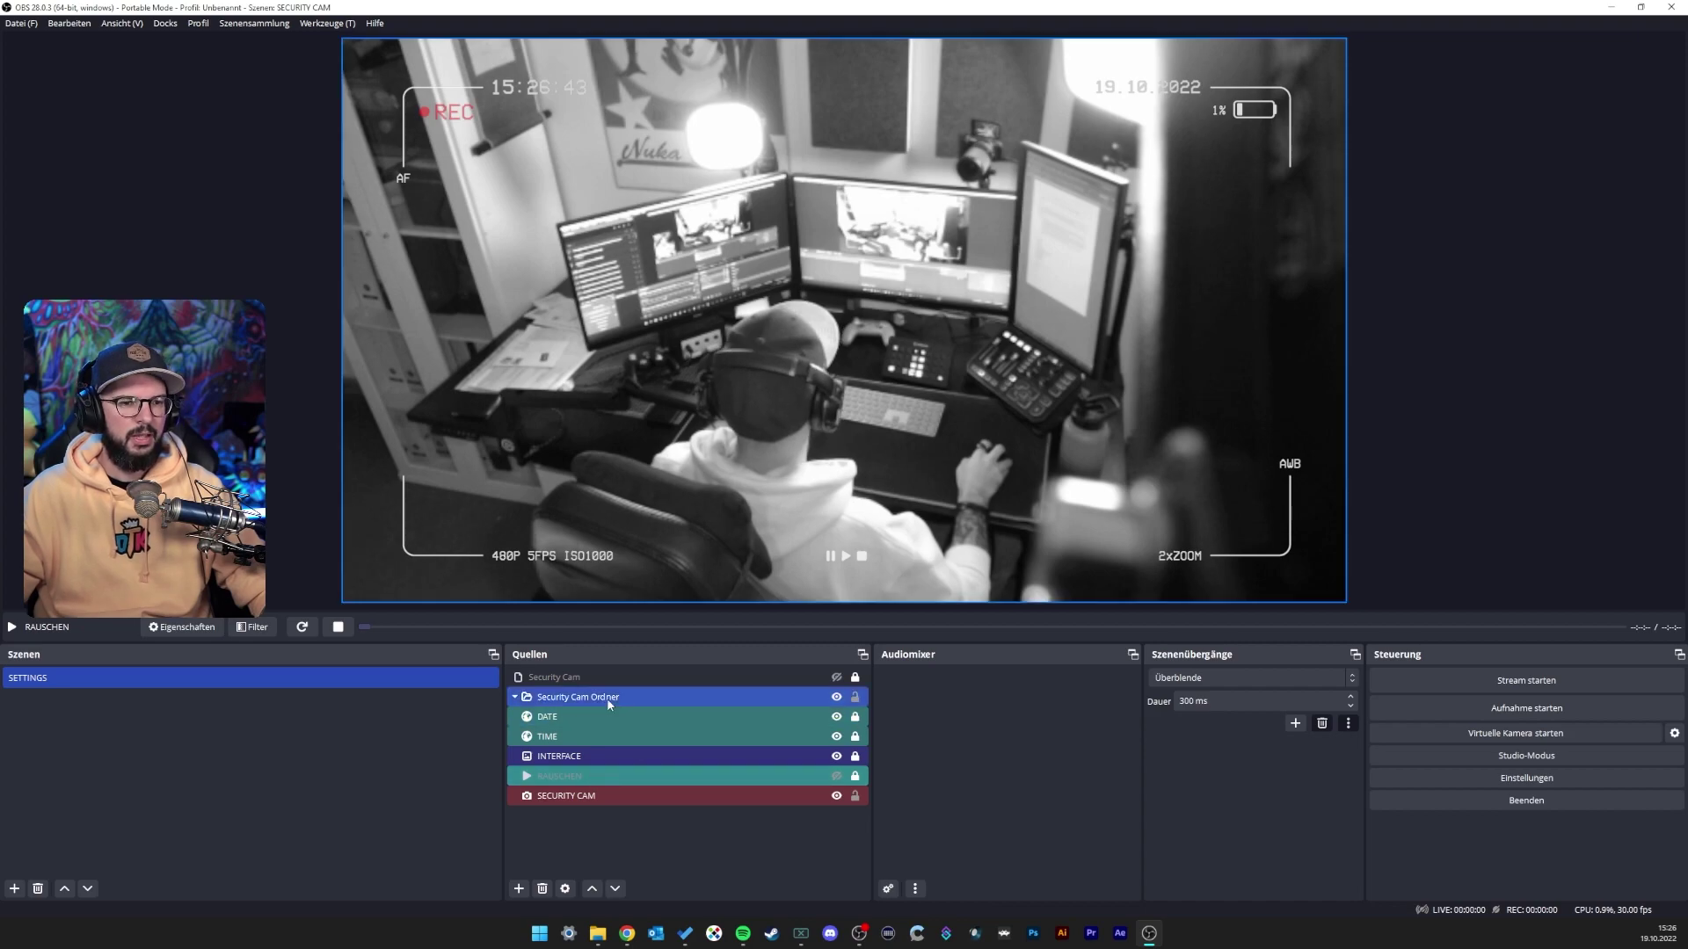
pyautogui.click(584, 699)
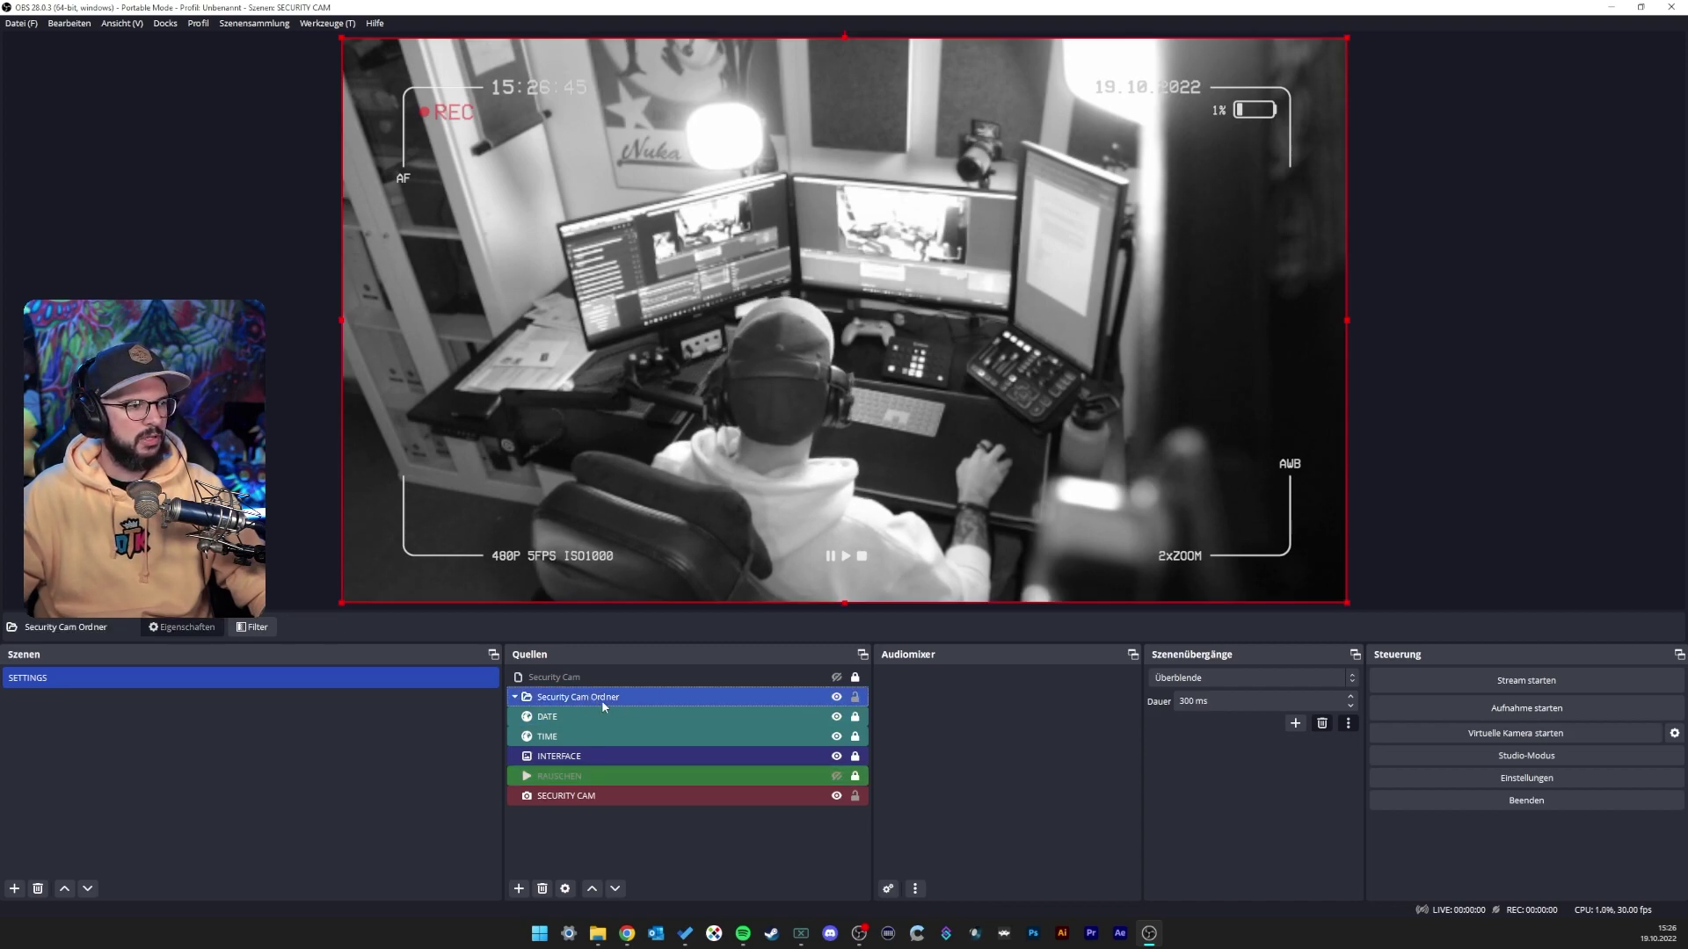